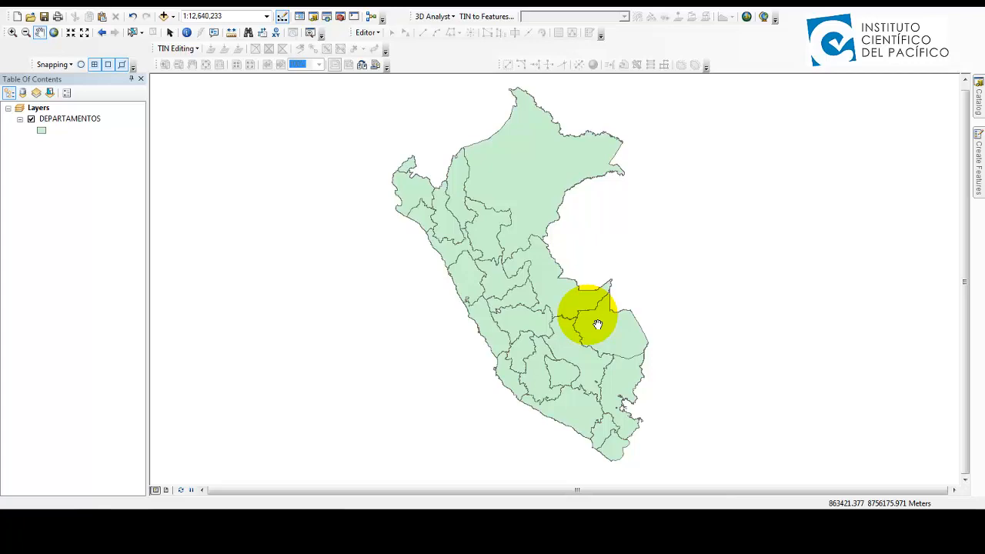
# - Open the attribute table of the DEPARTAMENTOS layer and inspect its Shape and NOMBDEP fields
pyautogui.rightClick(74, 120)
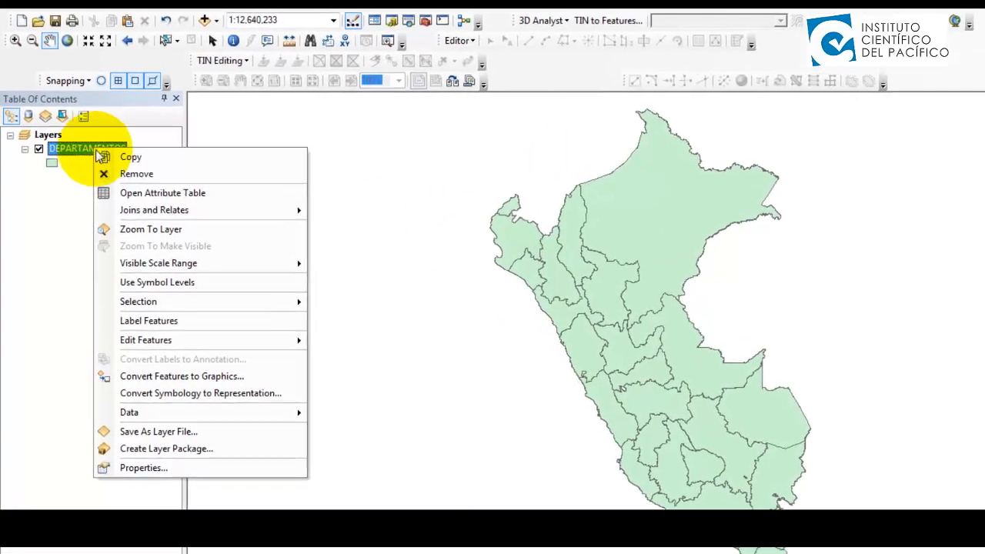
pyautogui.click(164, 194)
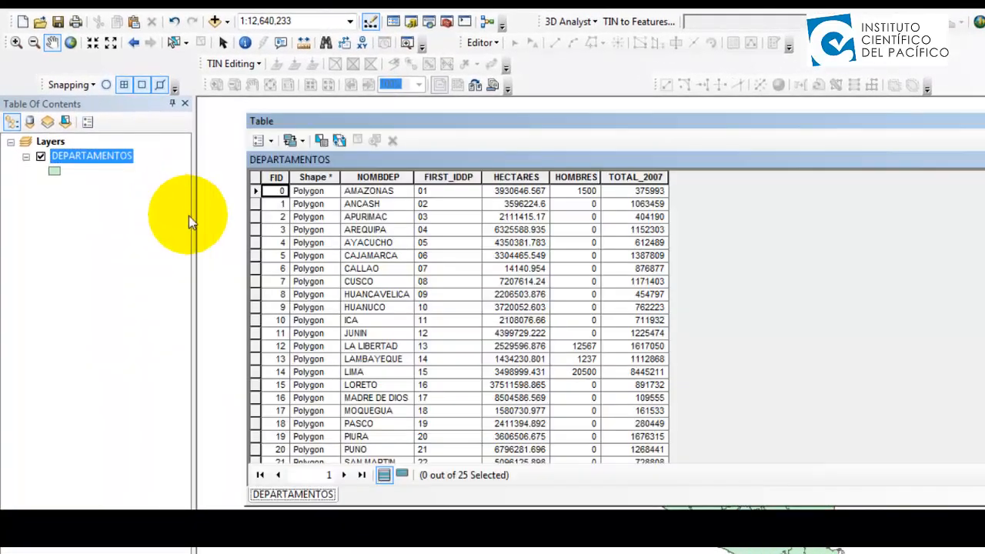
pyautogui.click(315, 177)
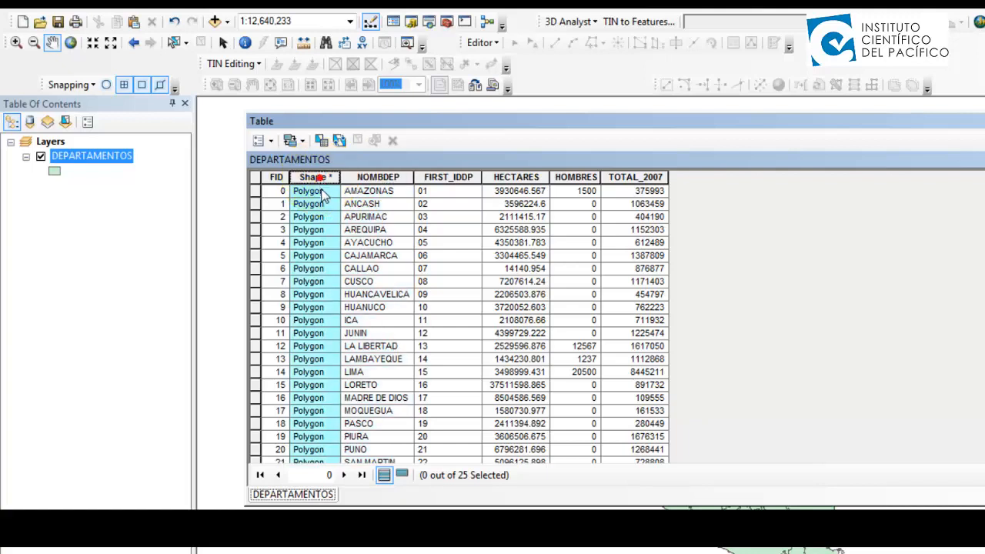
pyautogui.click(304, 218)
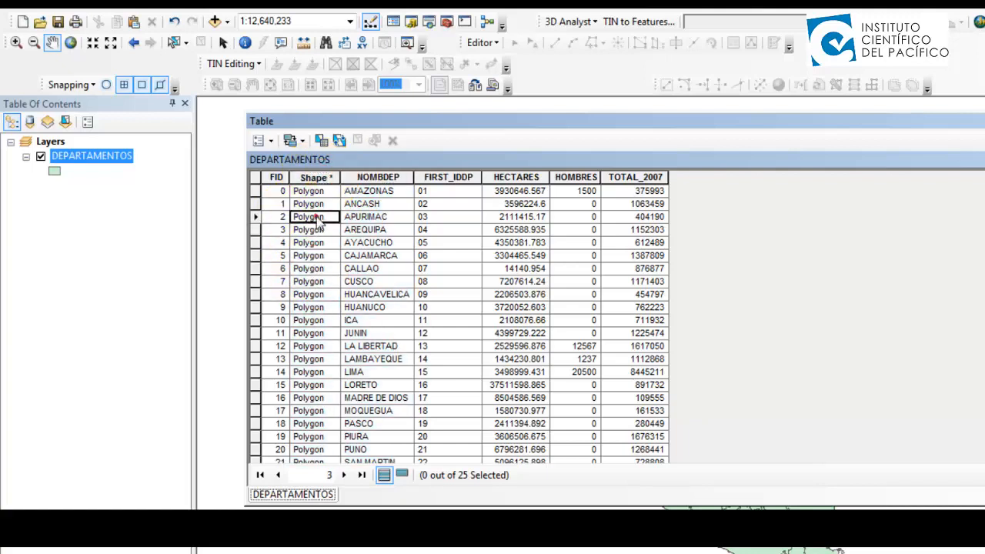
pyautogui.click(385, 177)
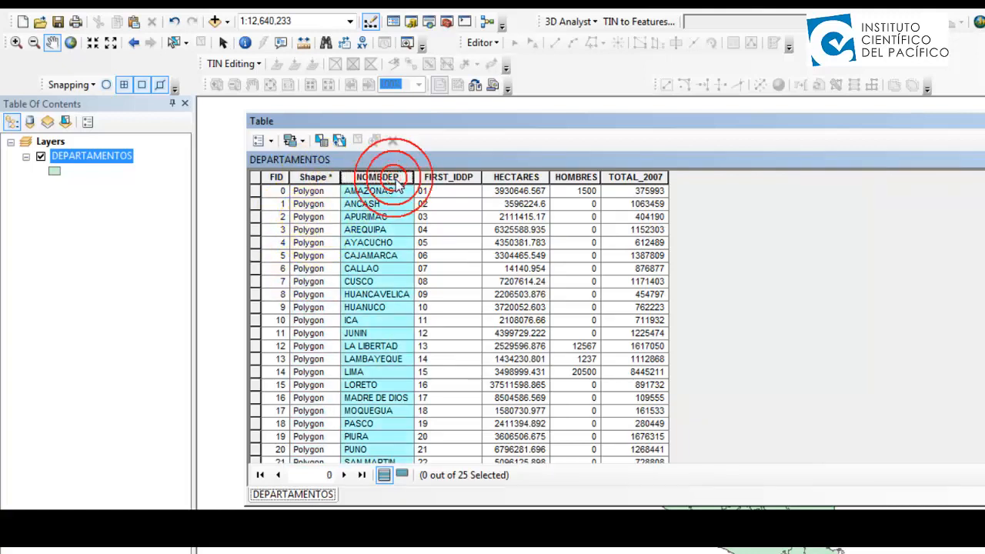
pyautogui.click(408, 200)
# - Examine the department codes of the first few records in the FIRST_IDDP field
pyautogui.click(456, 178)
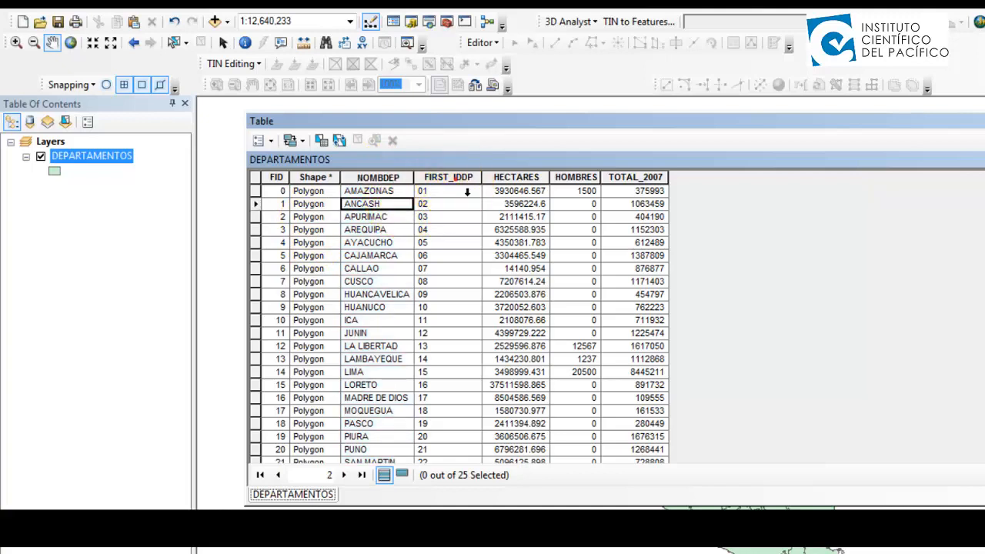
pyautogui.click(457, 190)
pyautogui.click(451, 204)
pyautogui.click(451, 227)
pyautogui.click(449, 202)
pyautogui.click(452, 218)
pyautogui.click(449, 191)
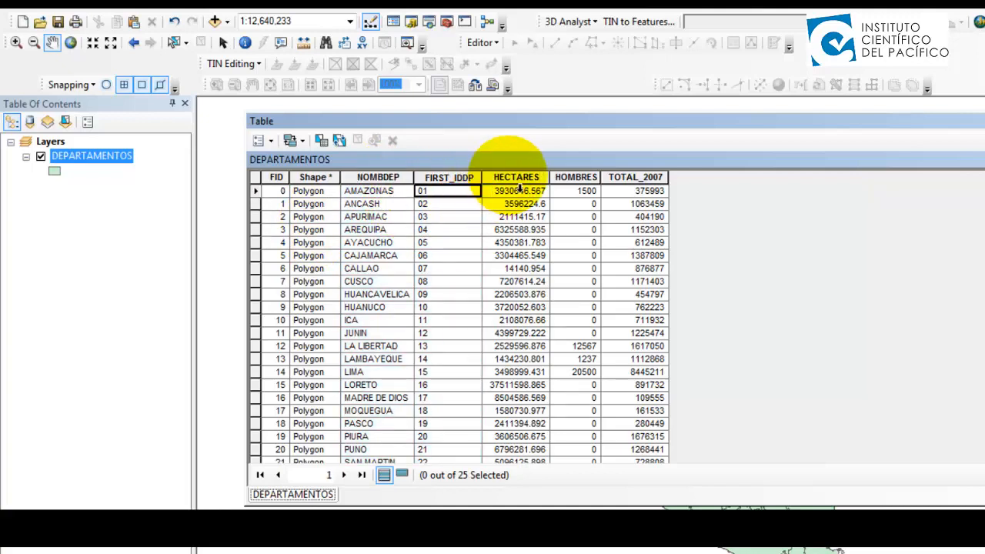
# - Review the HECTARES field and the HOMBRES values for Amazonas, La Libertad, Lambayeque and Lima
pyautogui.click(510, 177)
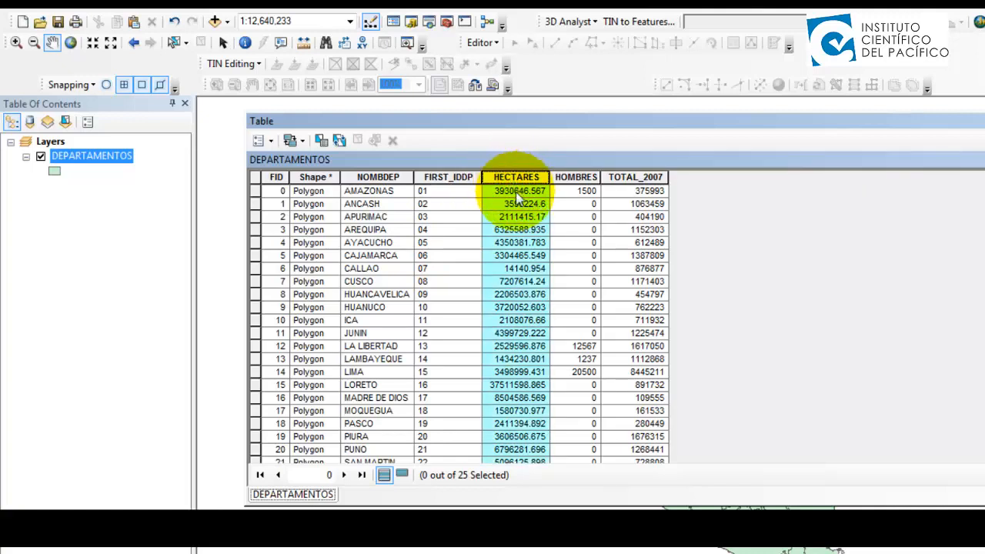
pyautogui.click(587, 178)
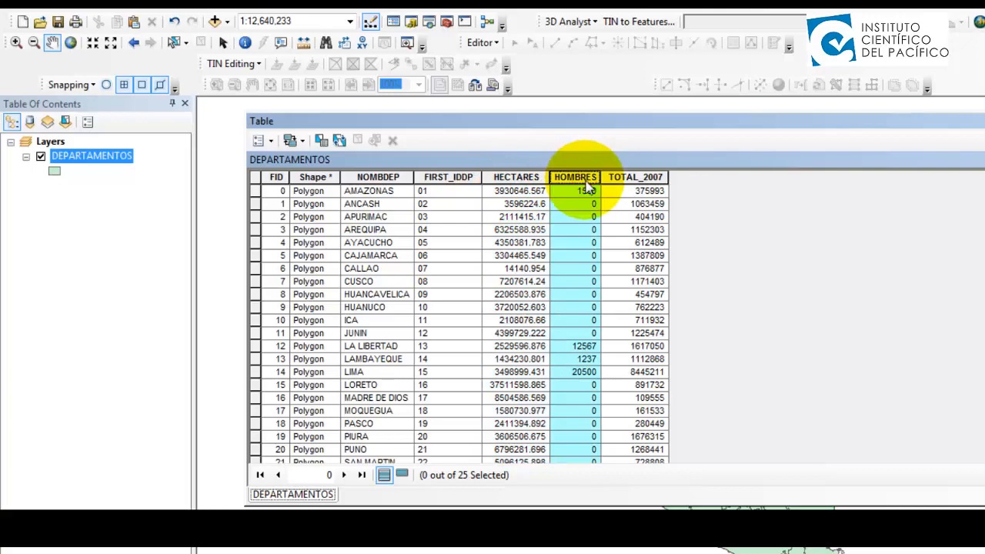
pyautogui.click(586, 193)
pyautogui.click(585, 359)
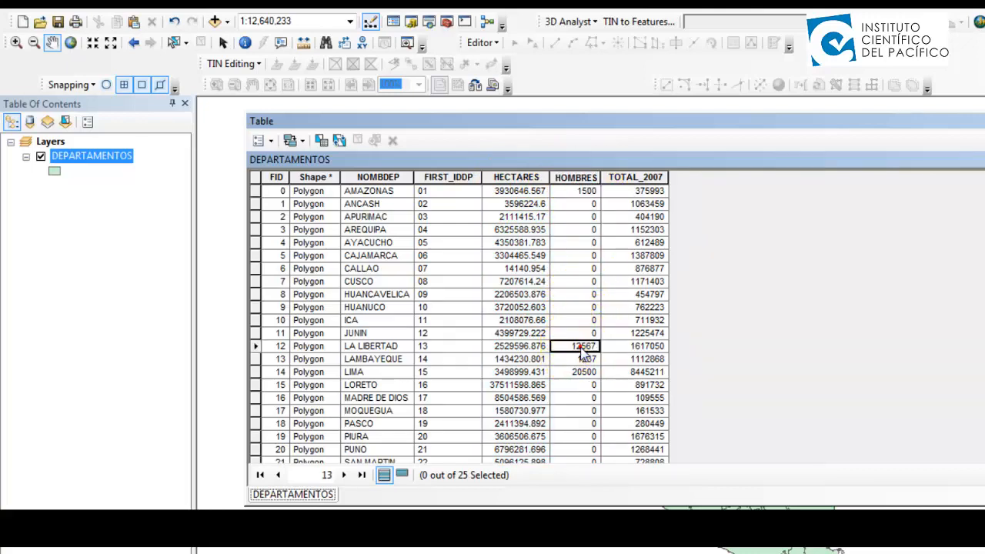
pyautogui.click(583, 346)
pyautogui.click(583, 359)
pyautogui.click(583, 371)
pyautogui.click(581, 359)
pyautogui.click(582, 347)
pyautogui.click(581, 360)
pyautogui.click(582, 371)
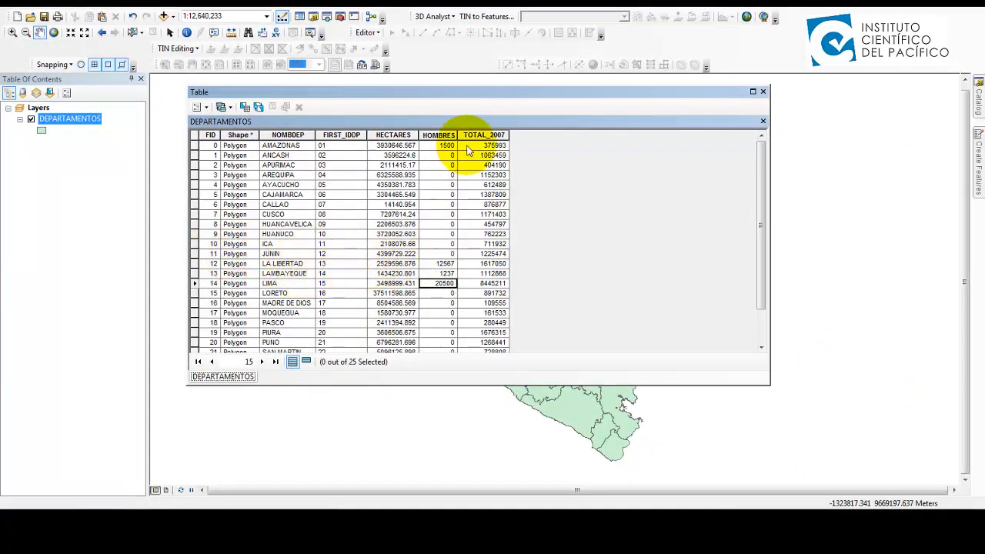
# - Delete the TOTAL_2007 field from the DEPARTAMENTOS attribute table
pyautogui.click(477, 135)
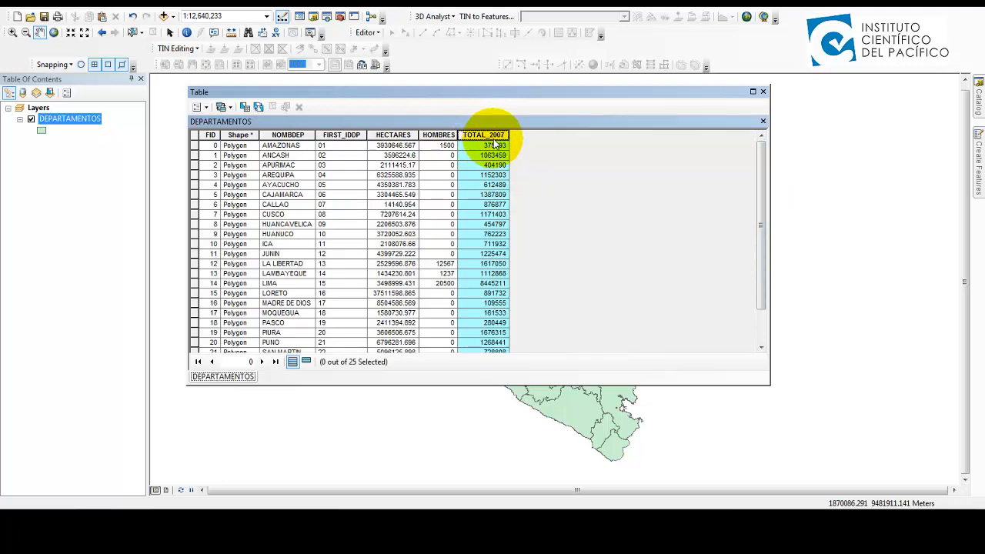
pyautogui.moveTo(528, 97); pyautogui.dragTo(491, 87)
pyautogui.rightClick(462, 126)
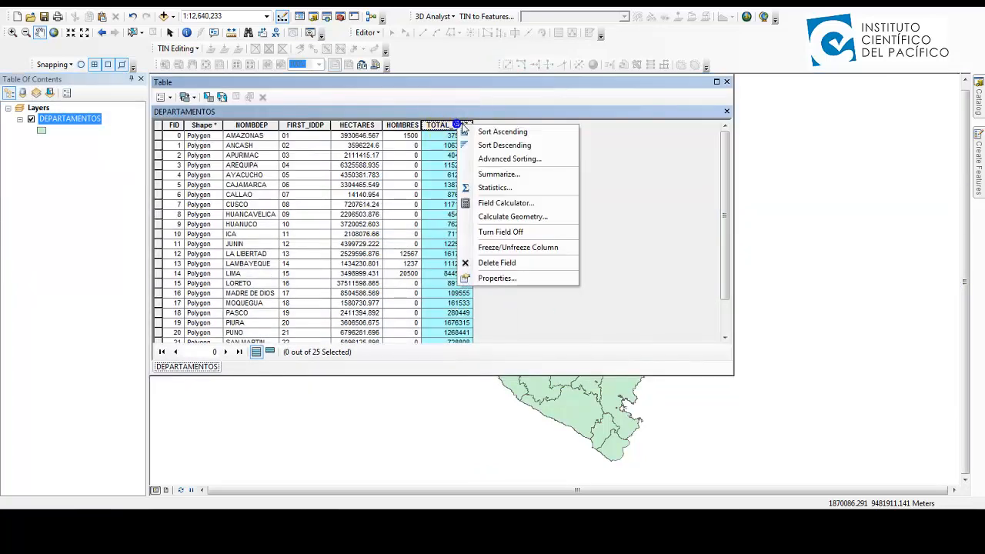
pyautogui.rightClick(446, 126)
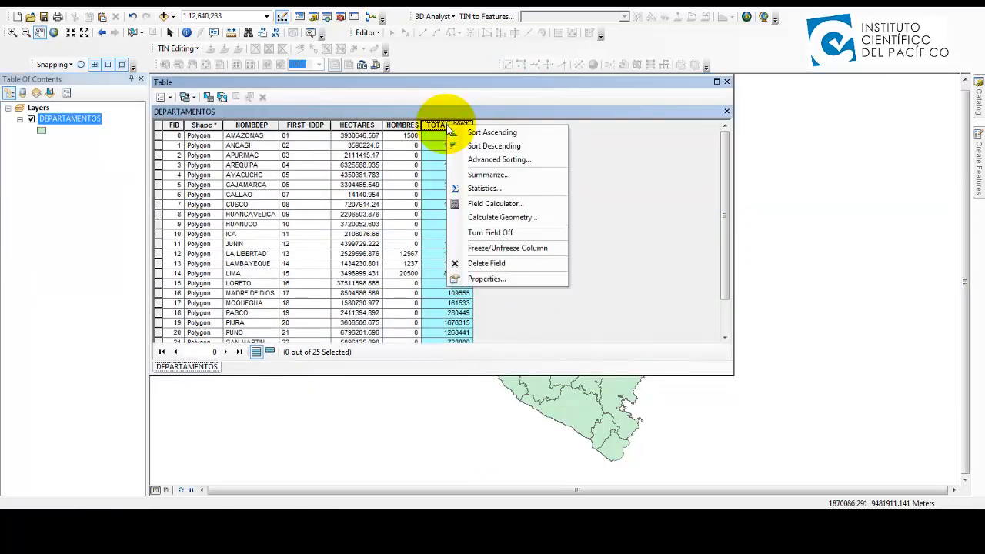
pyautogui.click(471, 263)
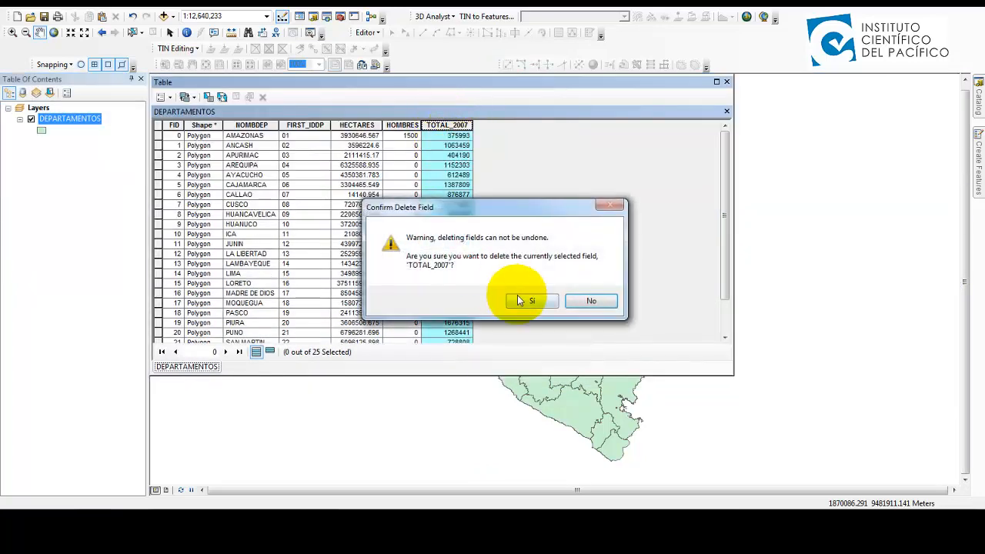
pyautogui.click(526, 300)
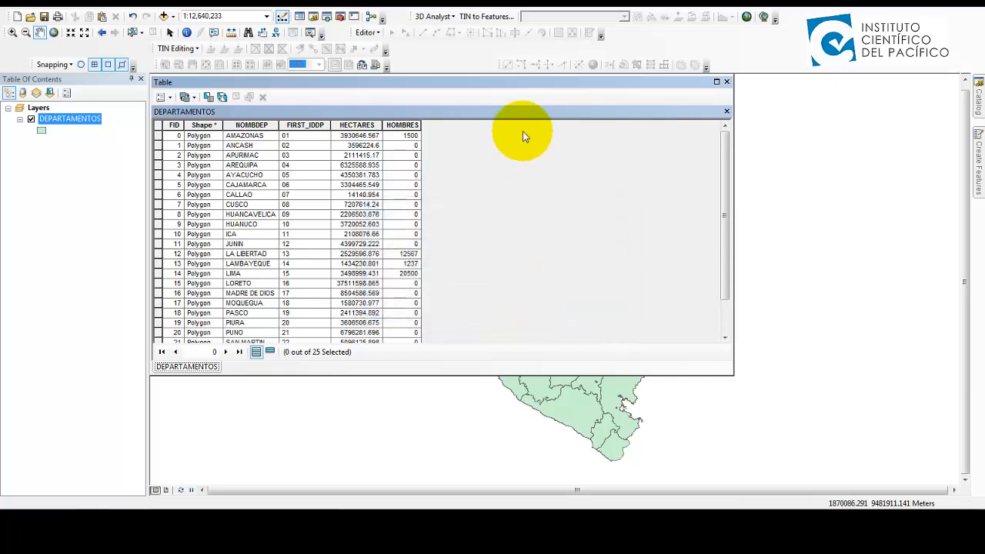
# - Delete the HOMBRES field from the DEPARTAMENTOS attribute table
pyautogui.moveTo(566, 86)
pyautogui.mouseDown()
pyautogui.moveTo(527, 92)
pyautogui.moveTo(552, 87)
pyautogui.mouseUp()
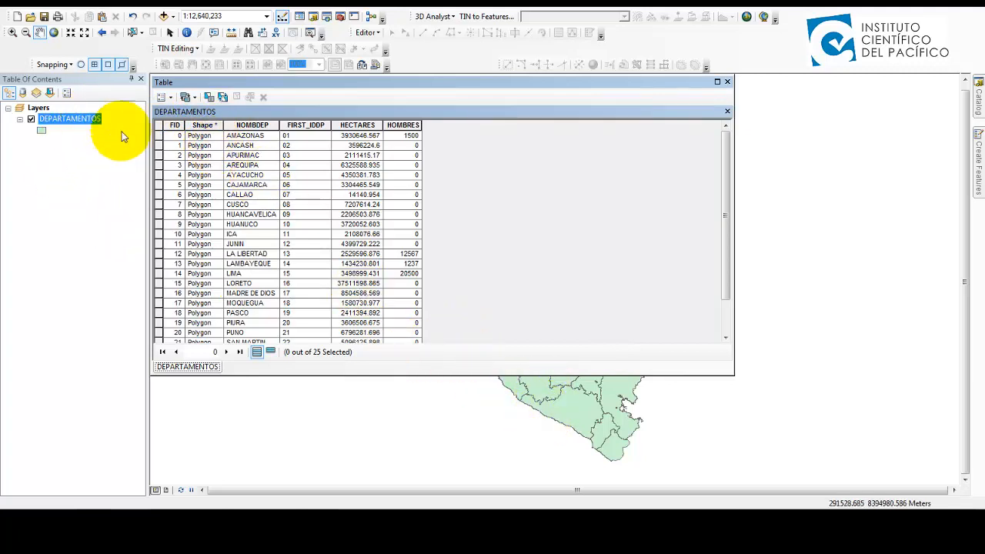
pyautogui.rightClick(408, 126)
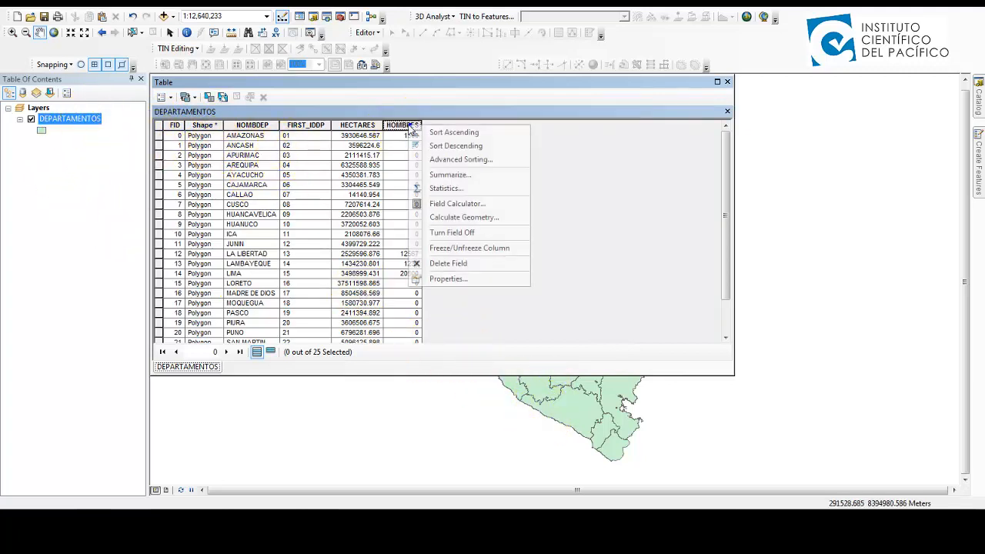
pyautogui.click(435, 263)
pyautogui.click(533, 301)
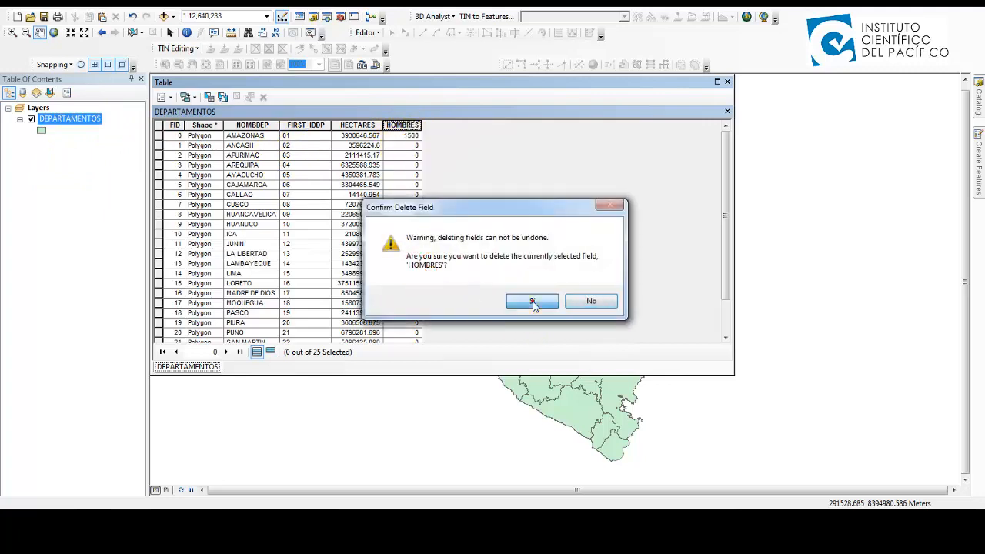
# - Review the remaining Shape, NOMBDEP, FIRST_IDDP, HECTARES and FID fields of the table
pyautogui.click(200, 126)
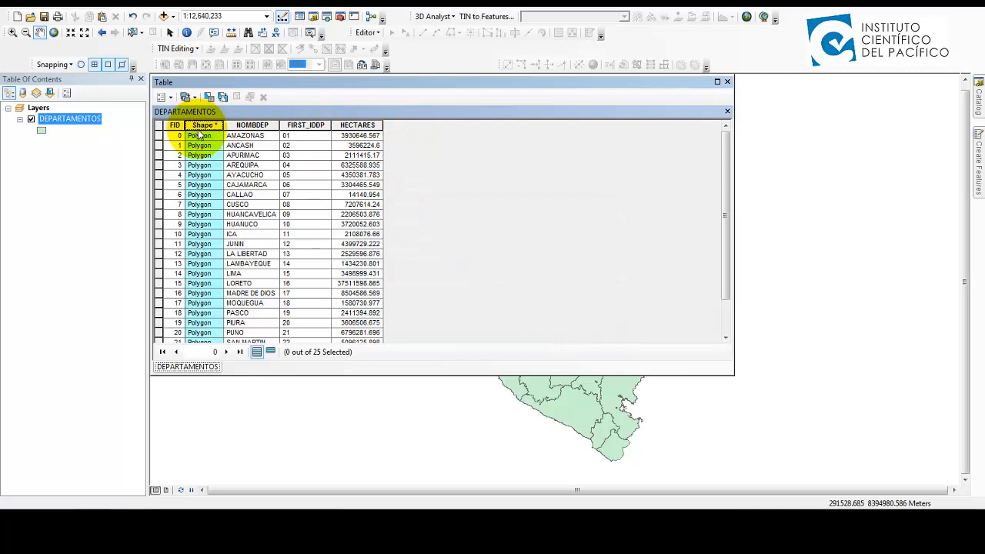
pyautogui.click(266, 125)
pyautogui.click(310, 128)
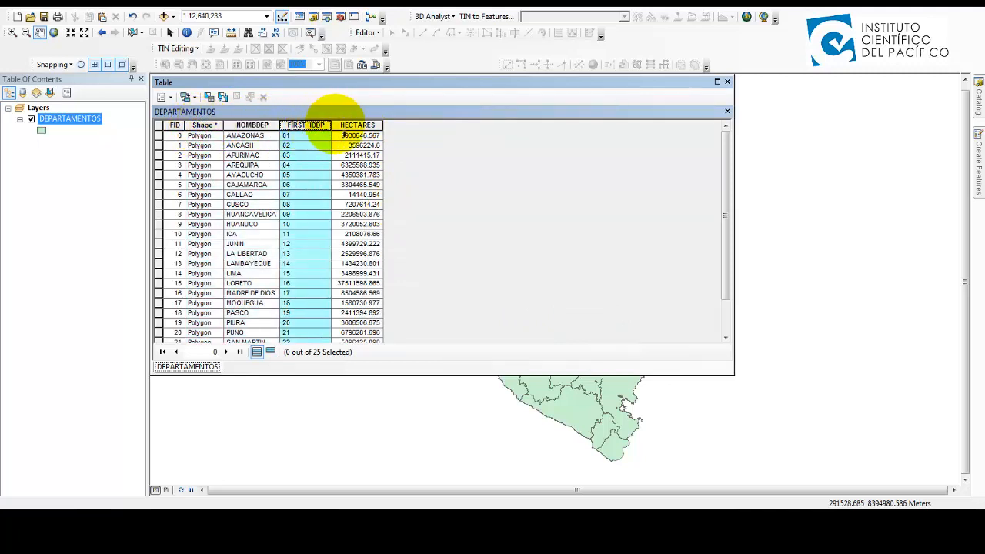
pyautogui.click(337, 127)
pyautogui.click(176, 127)
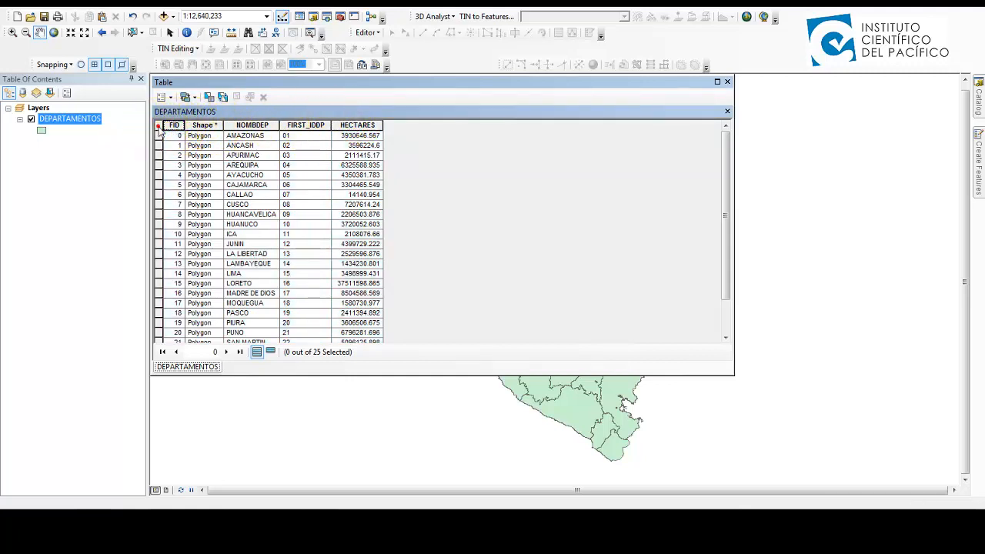
# - Check the FID numbering from the first to the last record of the DEPARTAMENTOS table
pyautogui.click(179, 136)
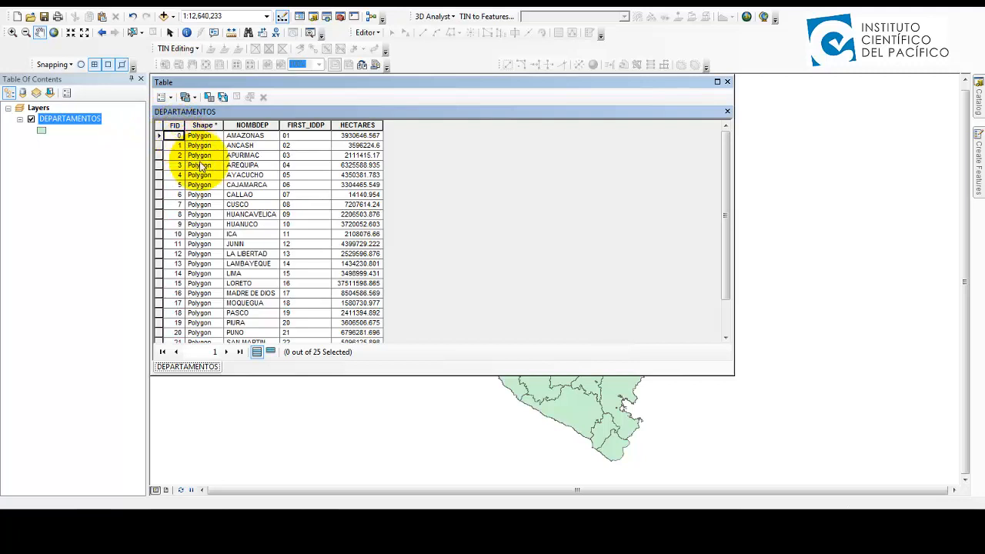
pyautogui.scroll(-2, 170, 208)
pyautogui.click(176, 332)
pyautogui.scroll(2, 203, 320)
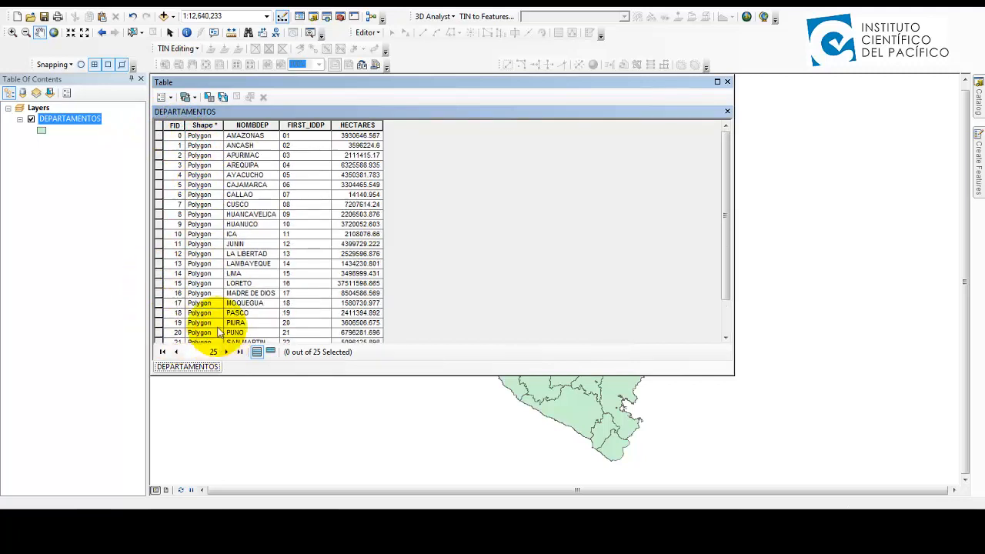
pyautogui.click(158, 126)
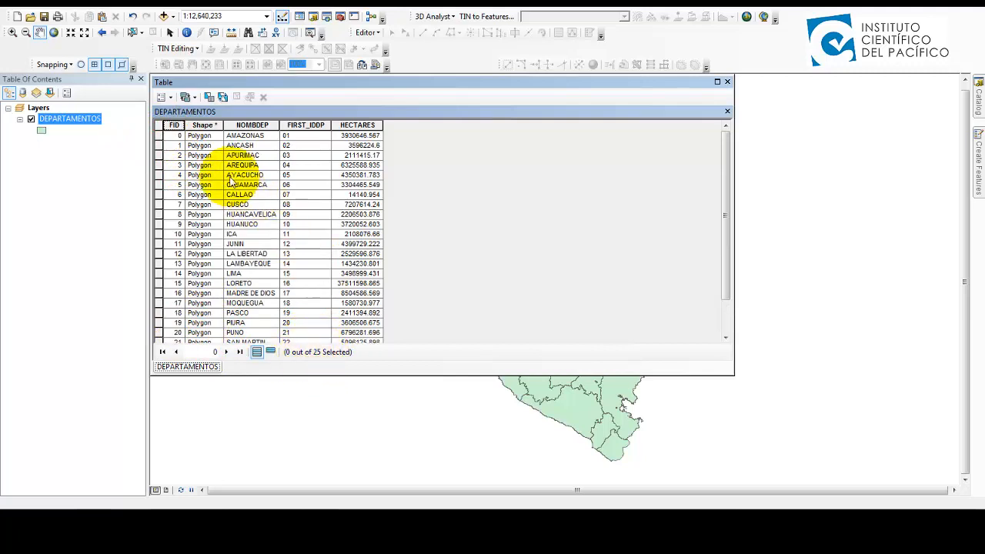
pyautogui.click(177, 137)
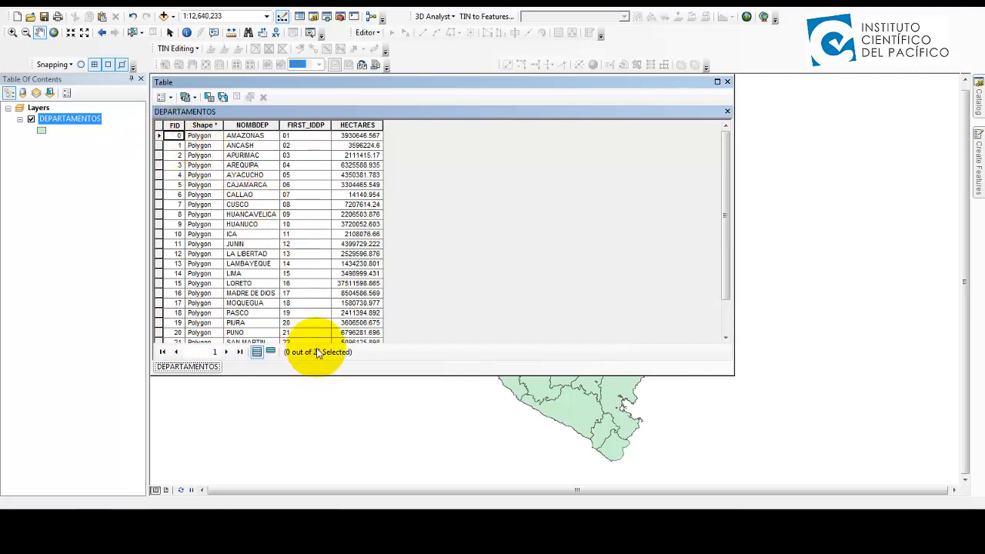
pyautogui.scroll(-3, 714, 244)
pyautogui.scroll(3, 708, 175)
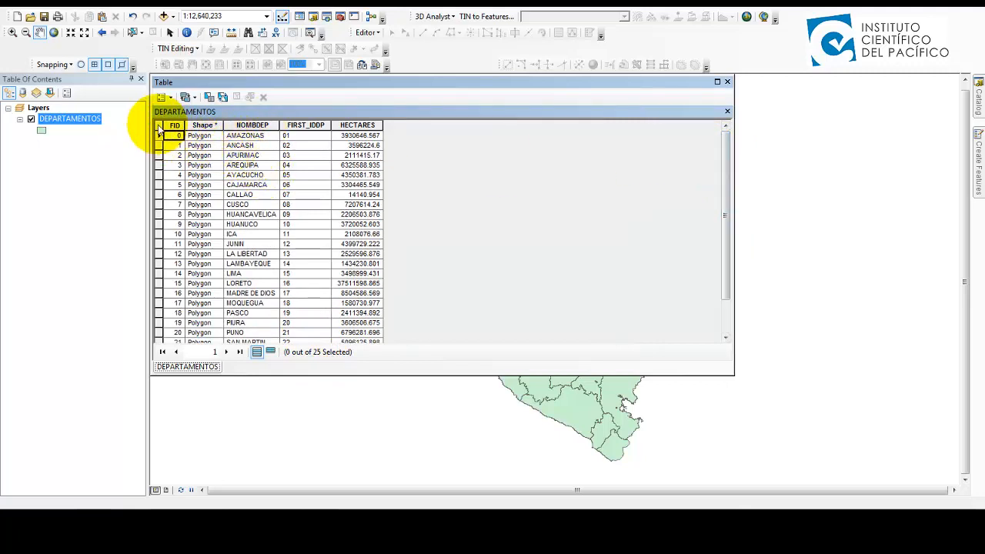
pyautogui.scroll(-3, 716, 249)
pyautogui.click(726, 226)
pyautogui.scroll(3, 256, 234)
pyautogui.click(240, 185)
pyautogui.click(158, 128)
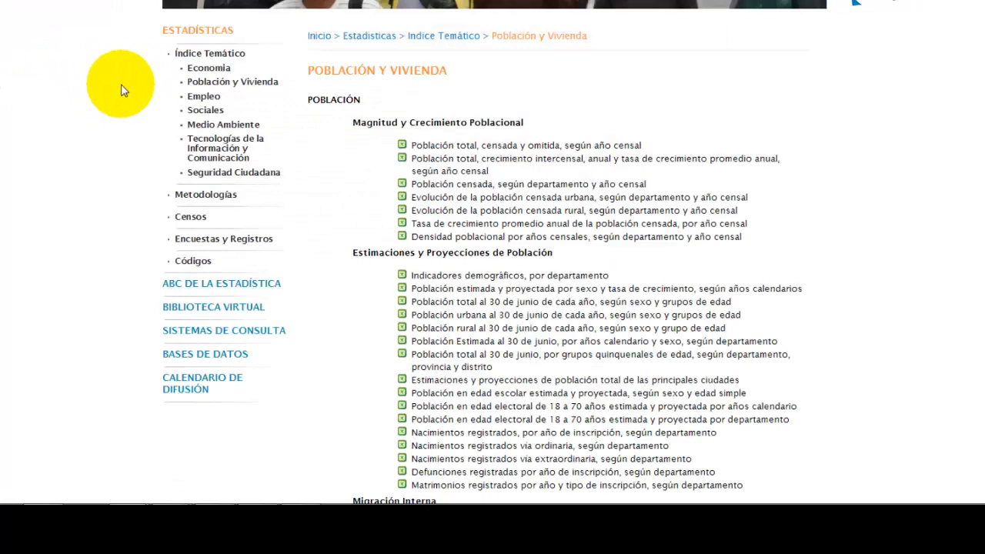
# - Switch to ArcMap, close the Join Data dialog and check the HECTARES field of the DEPARTAMENTOS table
pyautogui.click(226, 483)
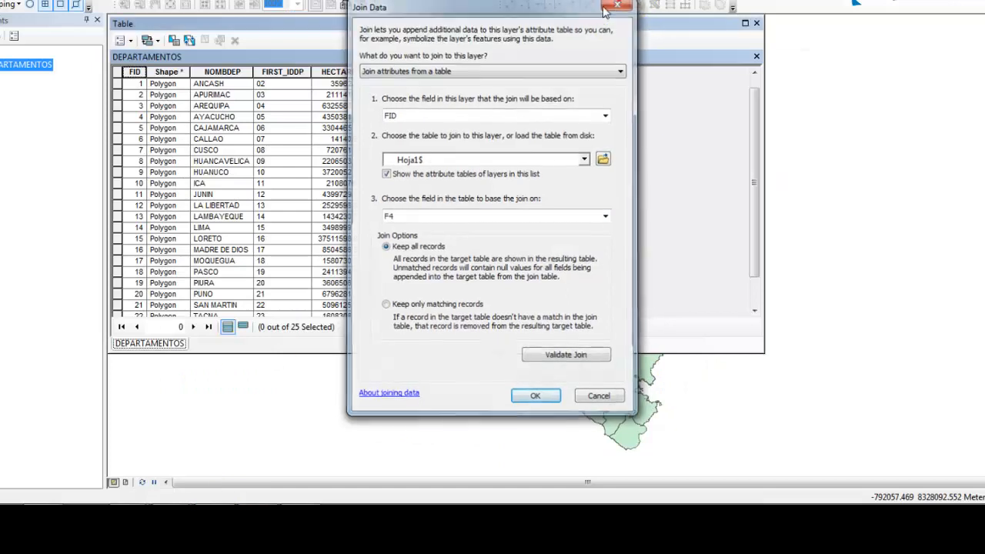
pyautogui.click(339, 71)
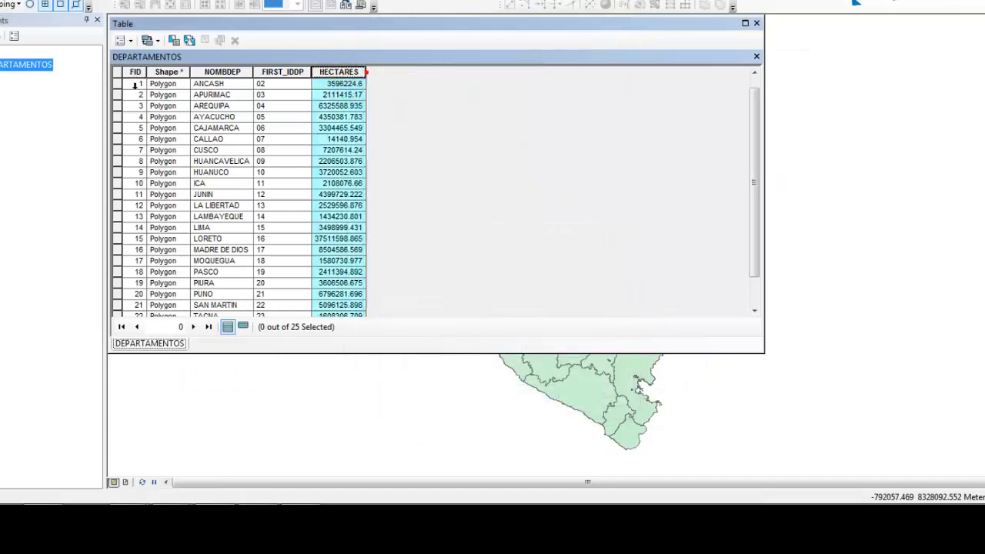
pyautogui.click(116, 72)
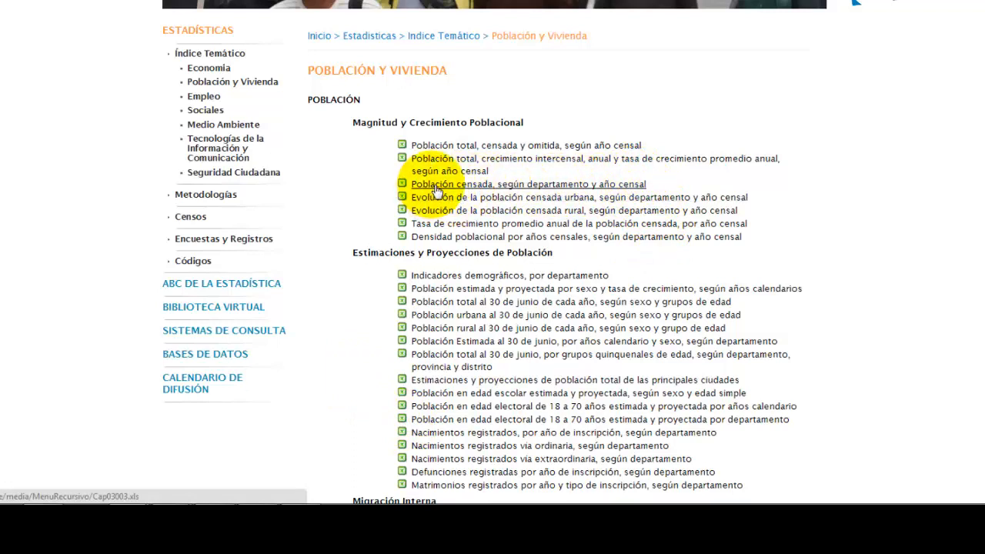
# - Download the table of census population by department and census year, saving it as POBLACION CENSADA_2007 in Excel 97-2003 format
pyautogui.click(543, 186)
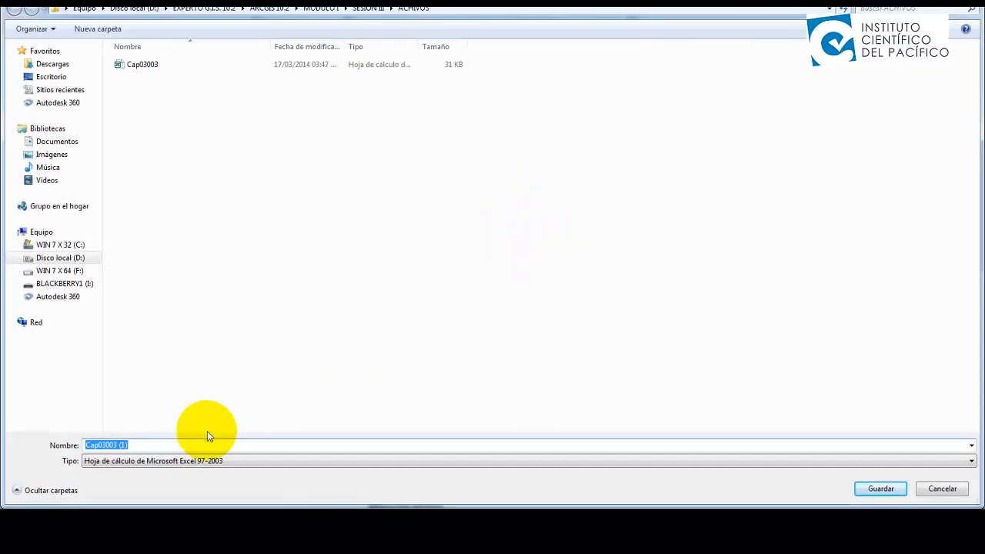
pyautogui.click(185, 445)
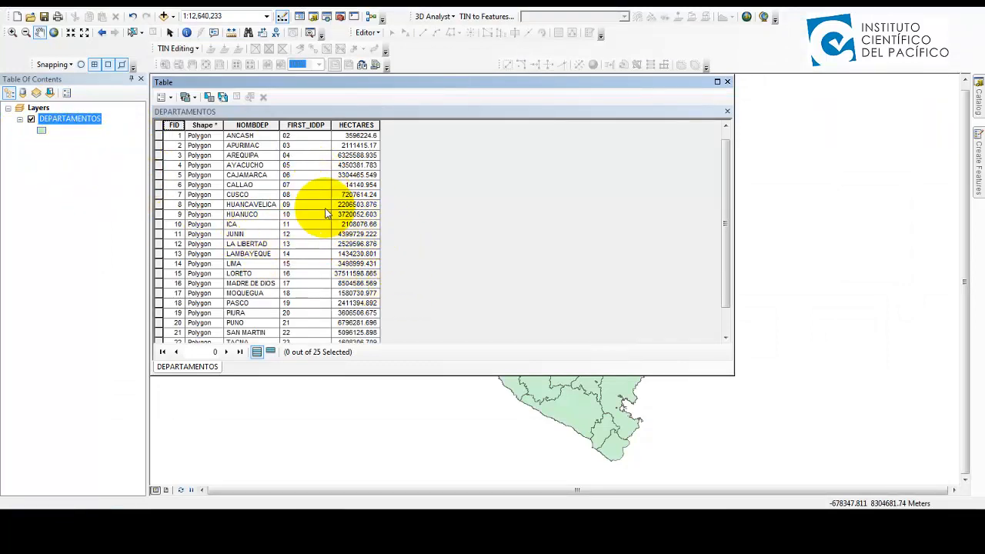
pyautogui.moveTo(254, 506)
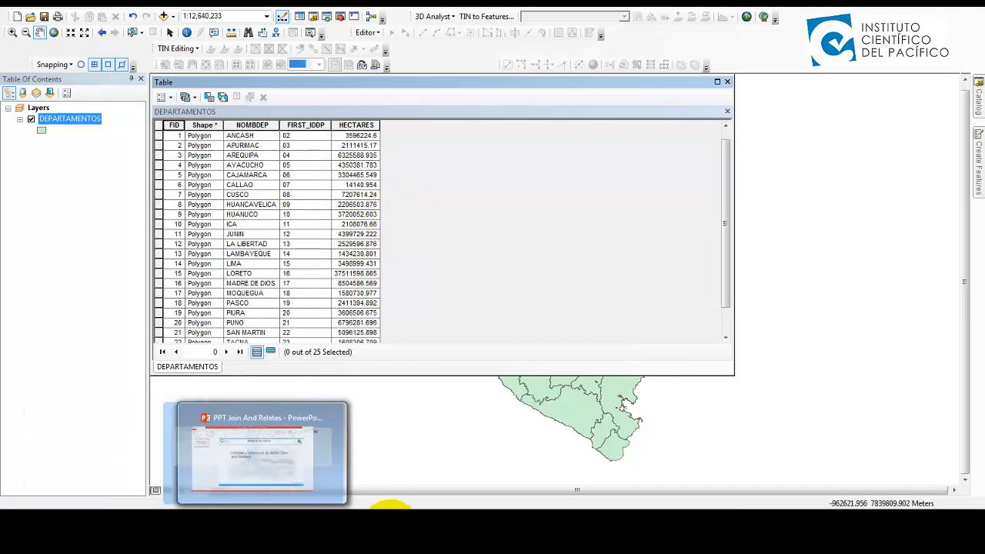
pyautogui.click(230, 510)
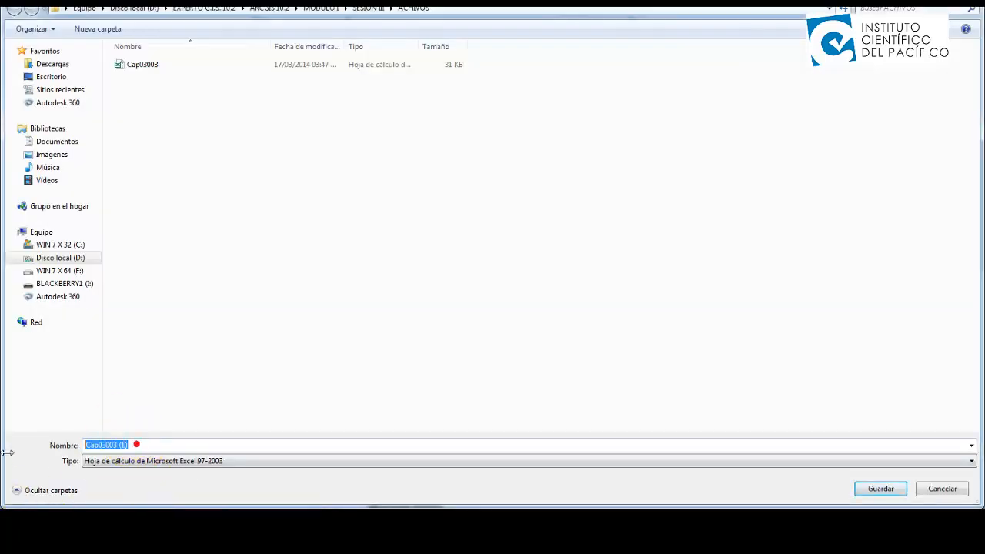
pyautogui.write('POBLACION CENSADA_2007')
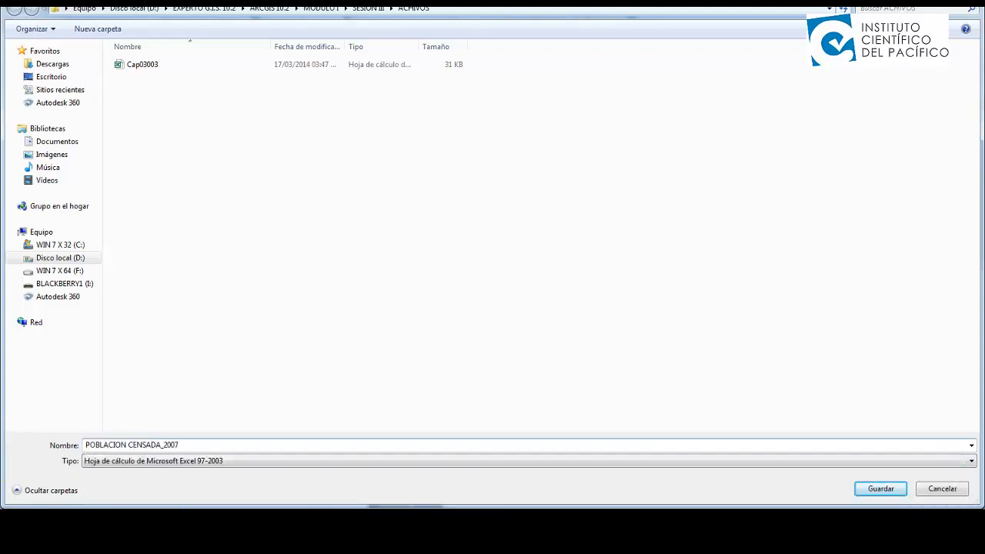
pyautogui.click(891, 492)
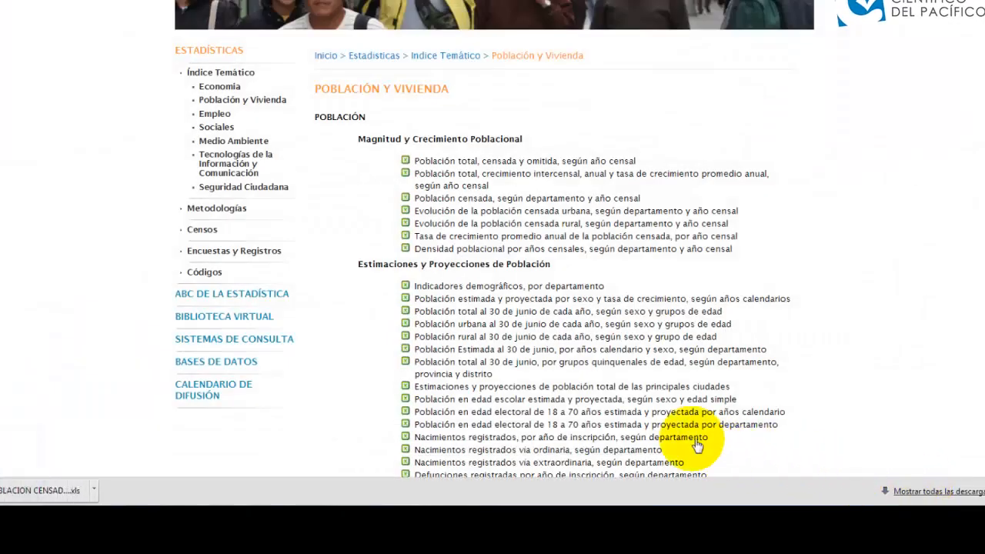
# - Open the downloaded POBLACION CENSADA_2007 workbook and check the two title rows of Hoja1
pyautogui.click(44, 491)
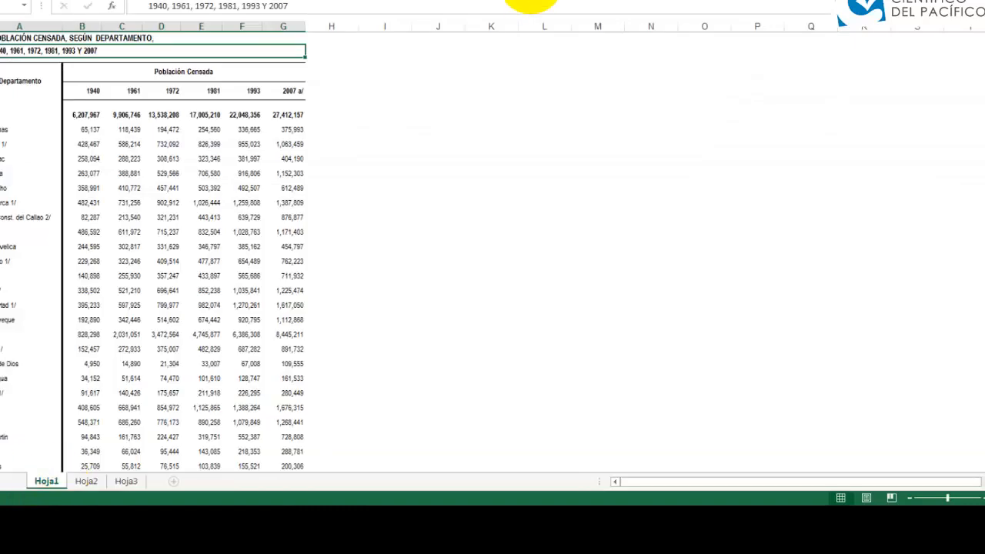
pyautogui.click(531, 18)
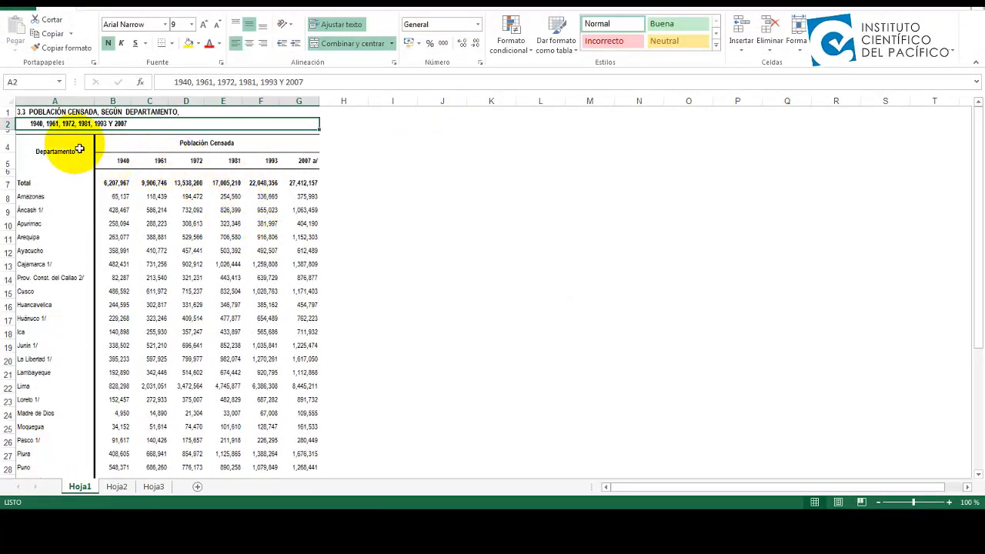
pyautogui.click(75, 125)
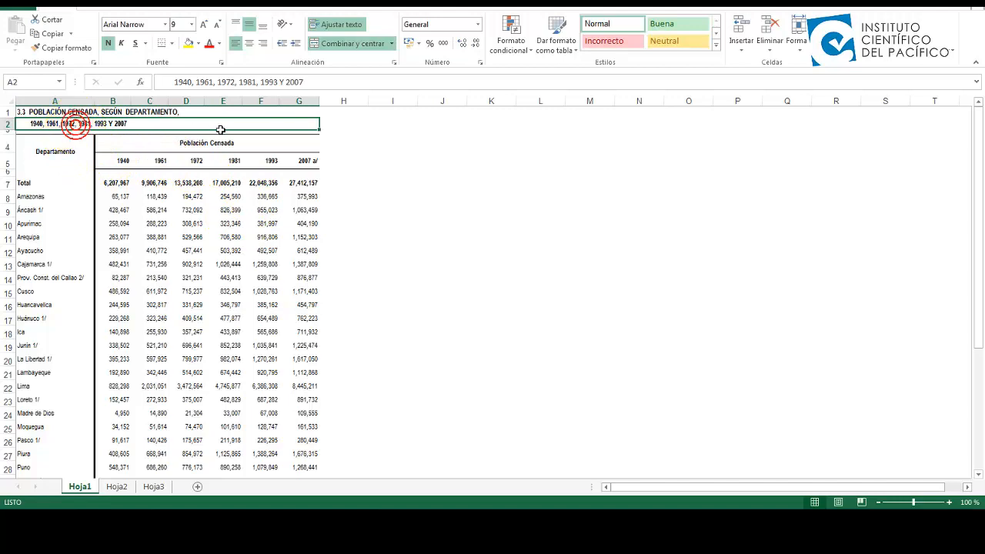
pyautogui.click(309, 111)
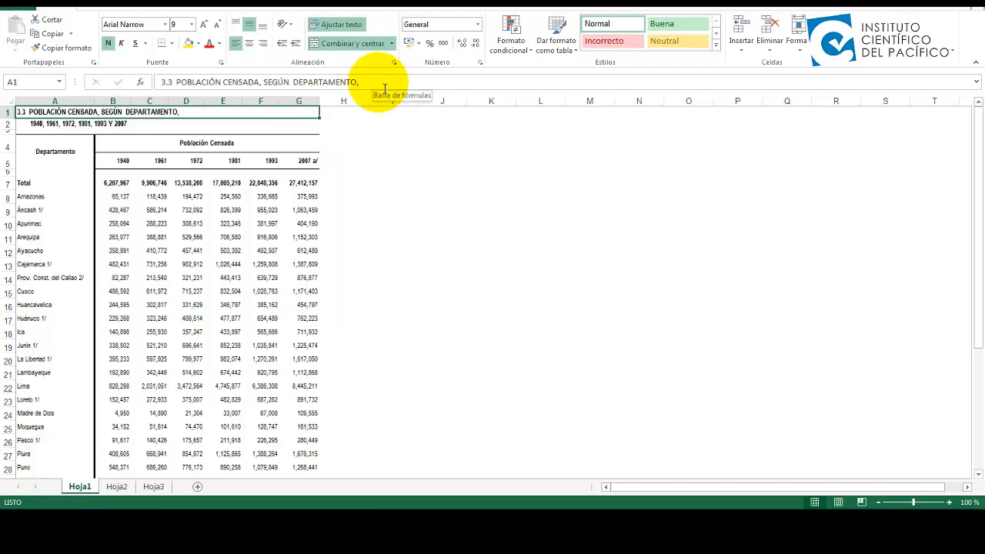
# - Delete the title cells in rows 1 and 2 of Hoja1, shifting the cells up
pyautogui.moveTo(302, 126); pyautogui.dragTo(139, 116)
pyautogui.rightClick(218, 119)
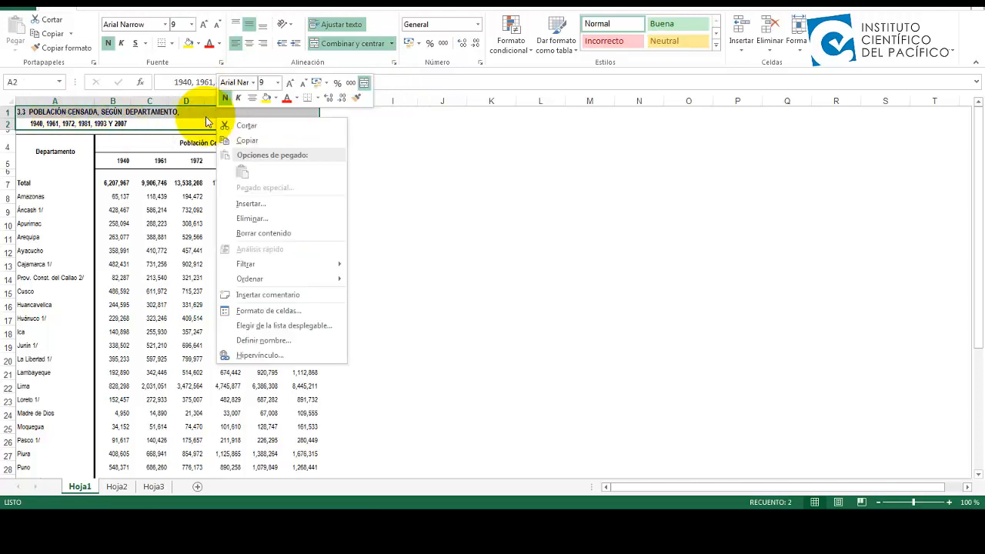
pyautogui.press('Escape')
pyautogui.rightClick(176, 124)
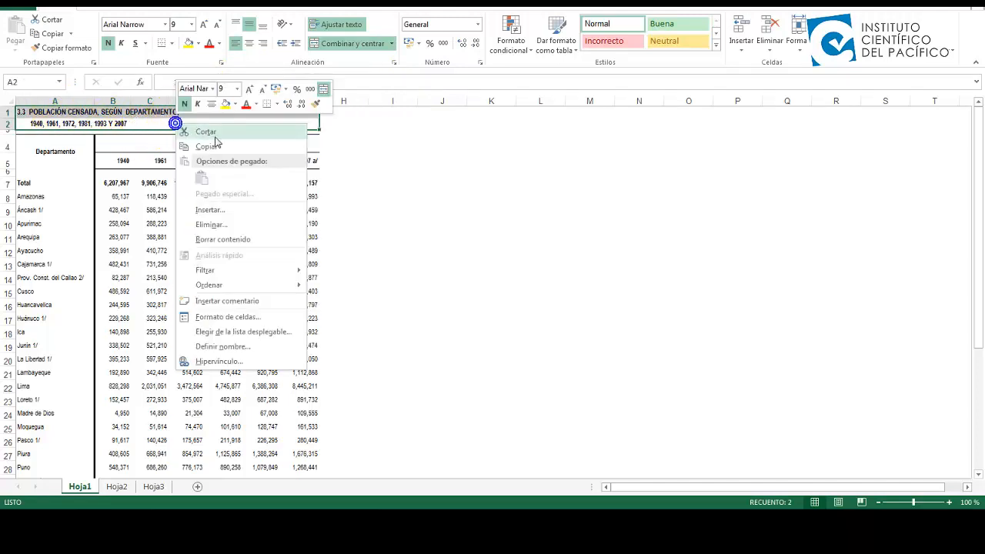
pyautogui.click(210, 224)
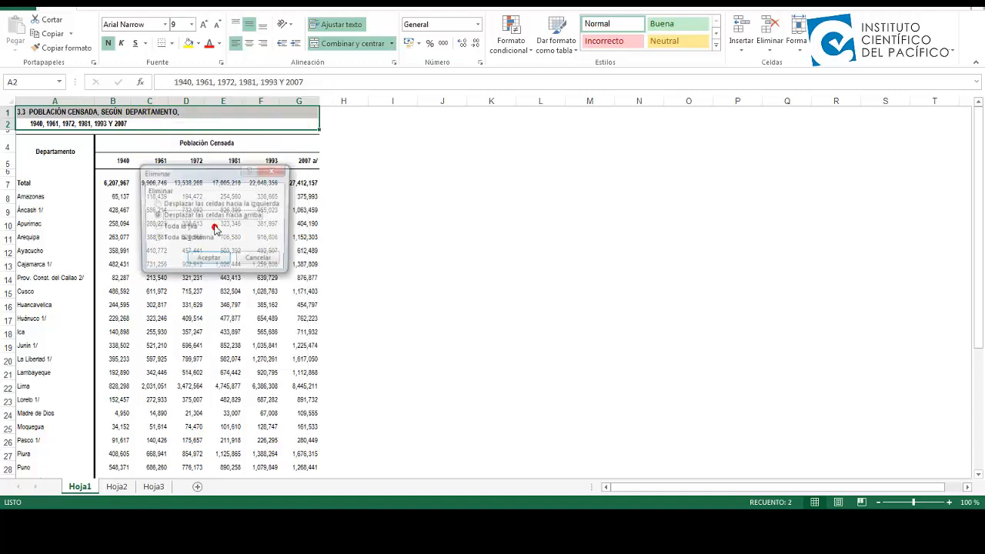
pyautogui.click(213, 262)
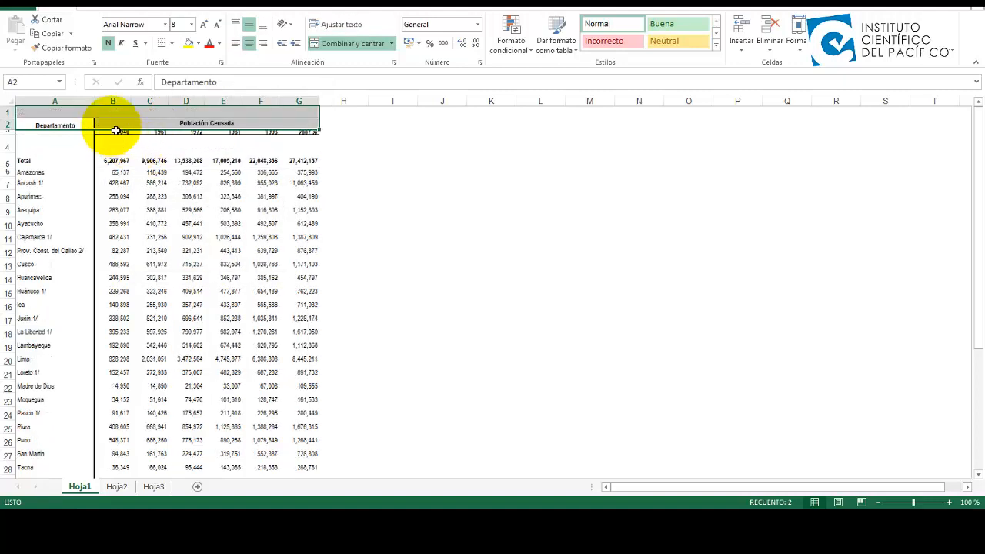
# - Increase the height of row 3 so that the census year headings can be read
pyautogui.click(331, 127)
pyautogui.click(7, 132)
pyautogui.moveTo(7, 135); pyautogui.dragTo(15, 153)
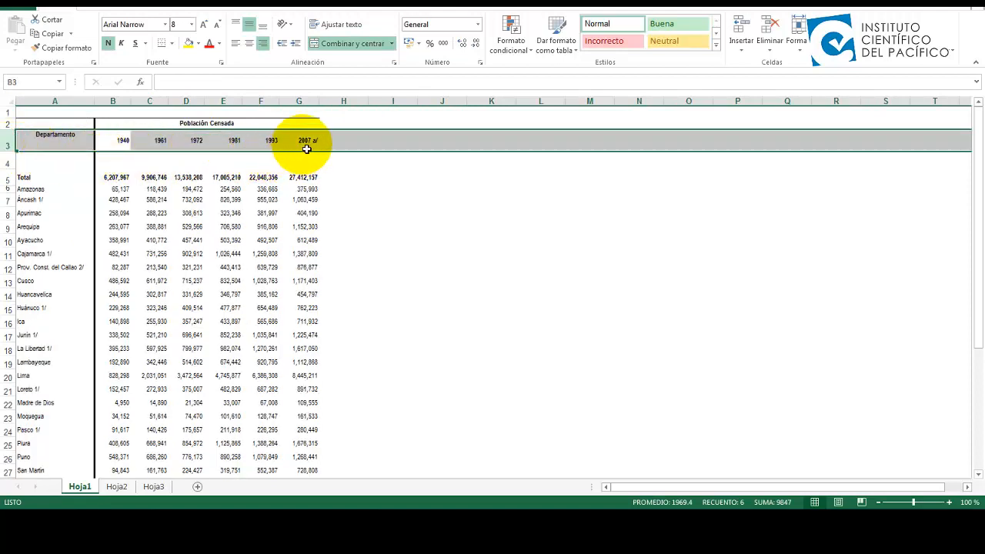
# - Review the 1993 and 2007 population columns against the earlier census years
pyautogui.click(305, 145)
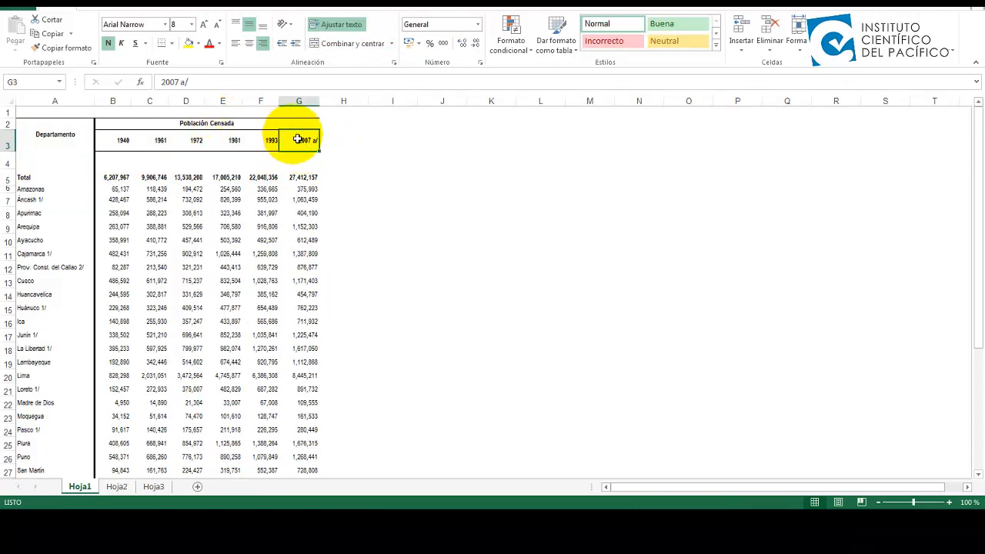
pyautogui.moveTo(303, 154); pyautogui.dragTo(315, 478)
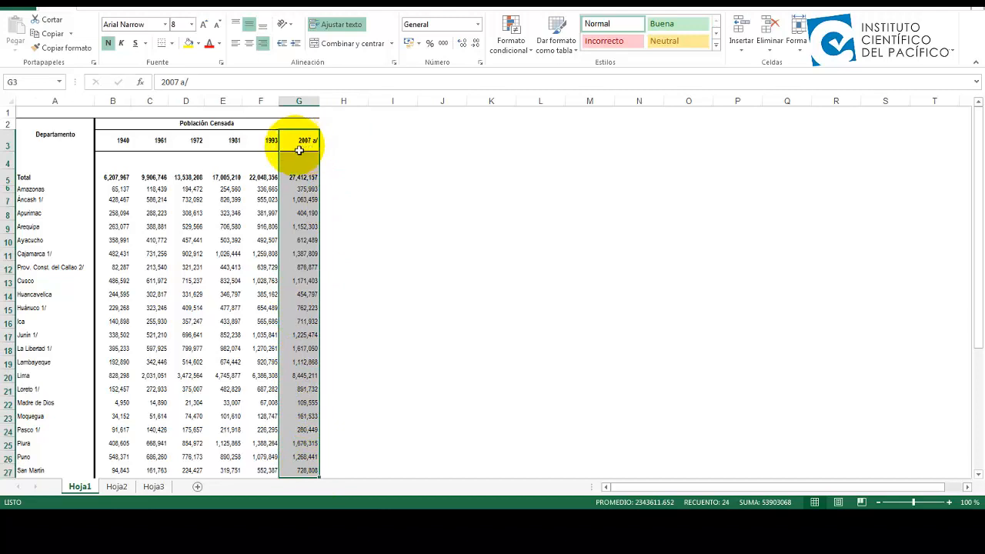
pyautogui.rightClick(298, 150)
pyautogui.click(262, 146)
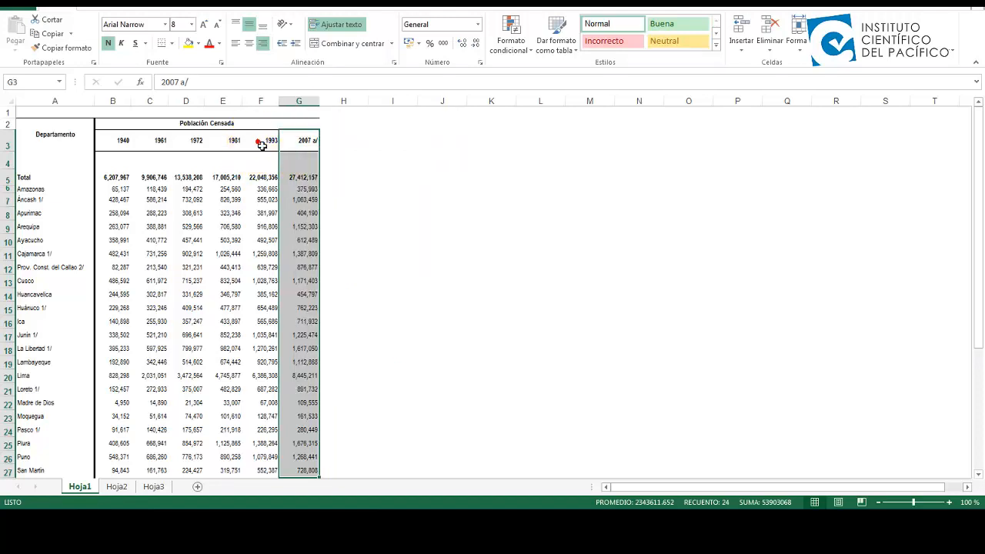
pyautogui.moveTo(266, 139); pyautogui.dragTo(303, 476)
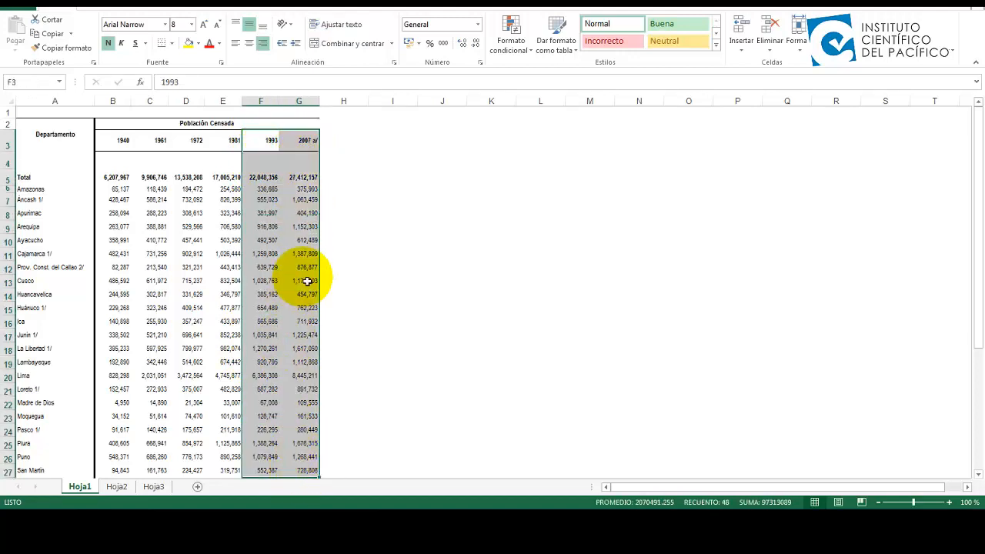
pyautogui.click(292, 173)
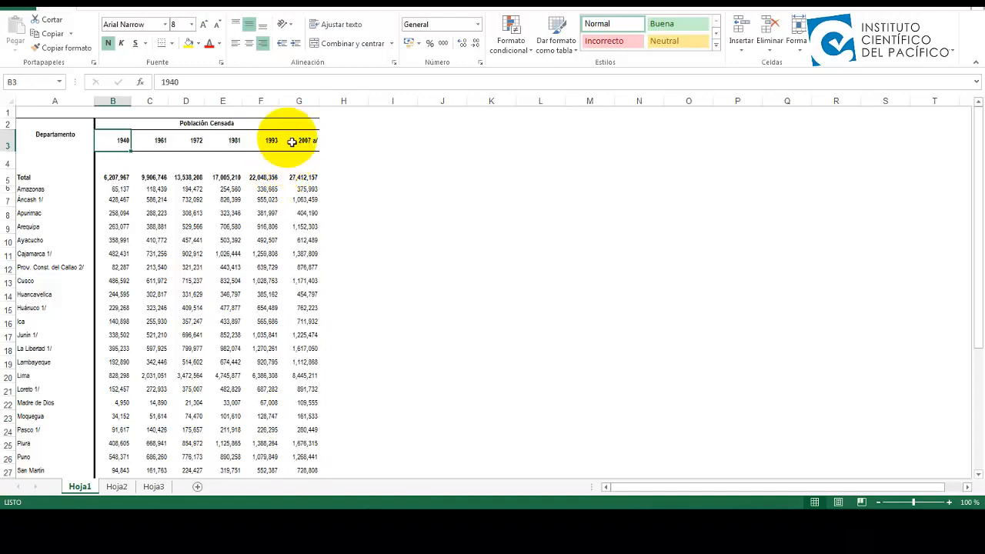
# - Delete the cells of the 1940, 1961, 1972 and 1981 population columns, shifting the remaining cells left
pyautogui.click(237, 140)
pyautogui.moveTo(167, 153); pyautogui.dragTo(131, 425)
pyautogui.rightClick(146, 363)
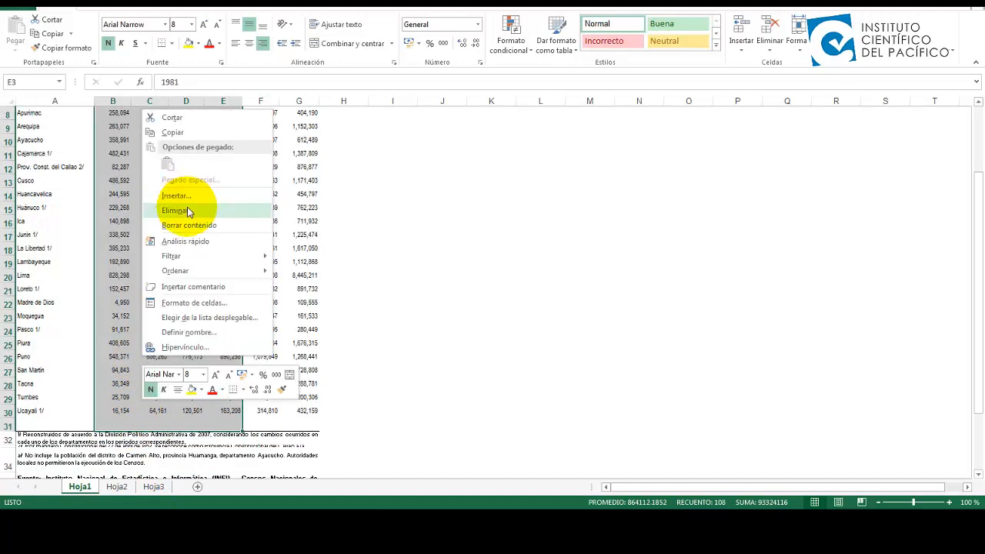
pyautogui.click(187, 209)
pyautogui.click(198, 243)
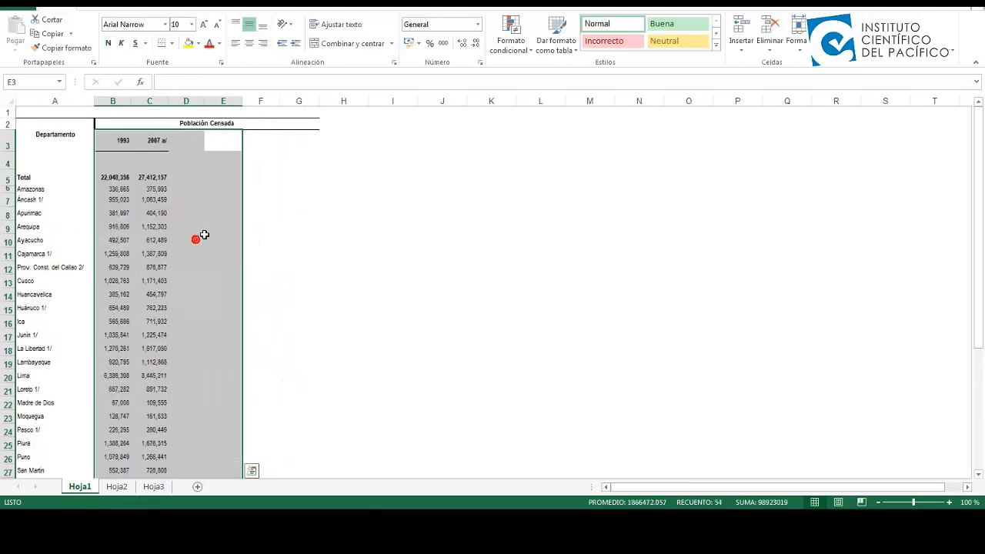
# - Check the Departamento, 1993 and 2007 headings of the reduced table
pyautogui.click(194, 141)
pyautogui.click(47, 178)
pyautogui.click(61, 144)
pyautogui.click(127, 137)
pyautogui.click(157, 142)
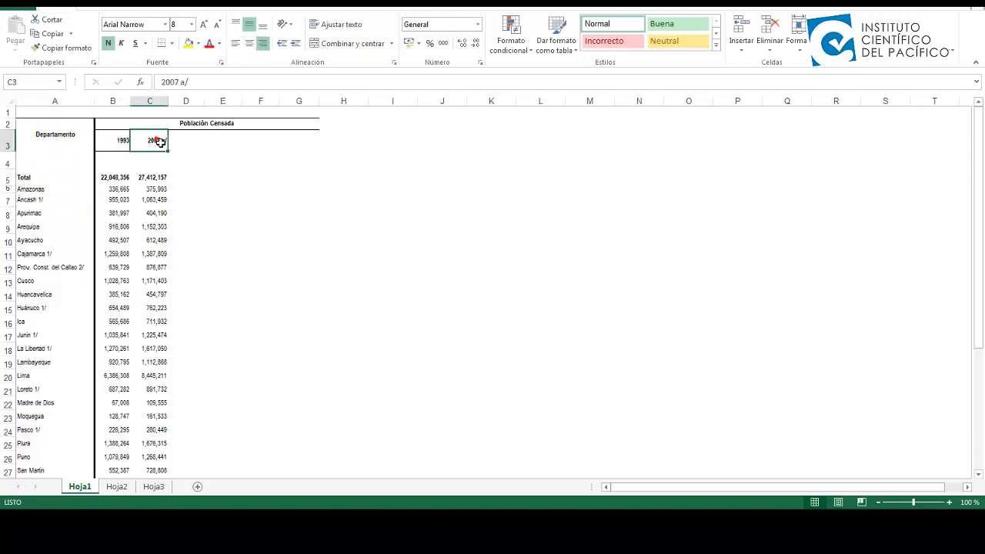
pyautogui.click(121, 146)
pyautogui.click(152, 149)
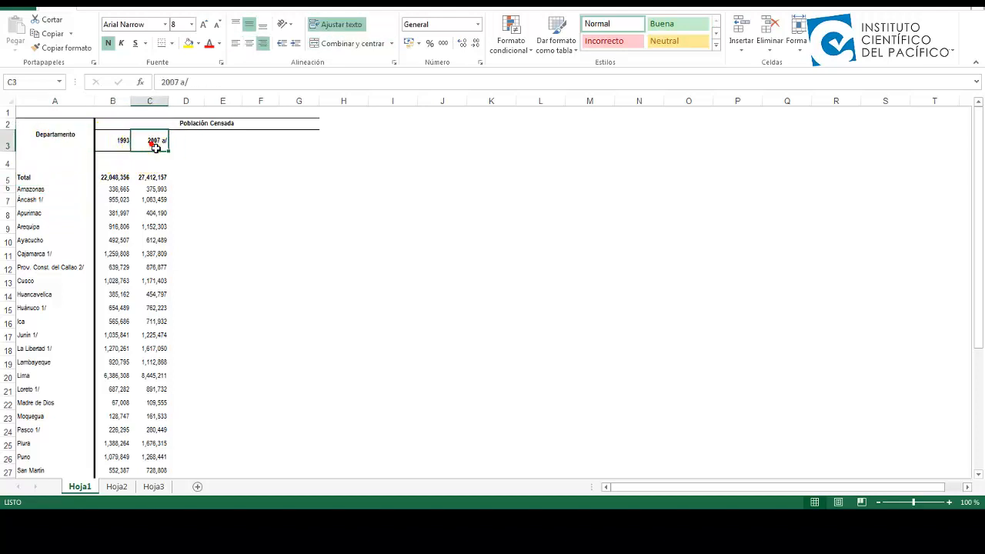
# - Delete the merged Población Censada heading cell, shifting the cells up and accepting that merged cells are split
pyautogui.click(175, 123)
pyautogui.rightClick(175, 123)
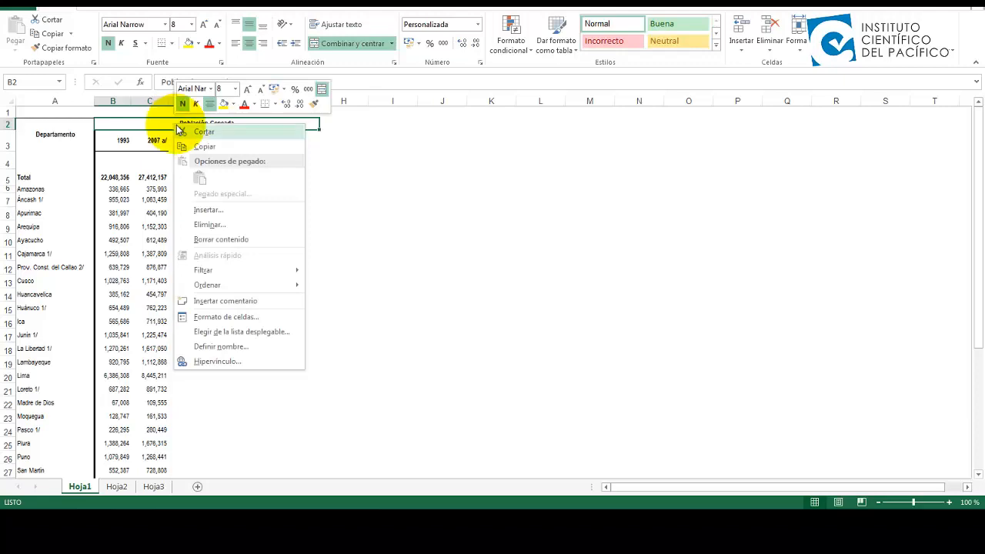
pyautogui.click(219, 224)
pyautogui.click(220, 257)
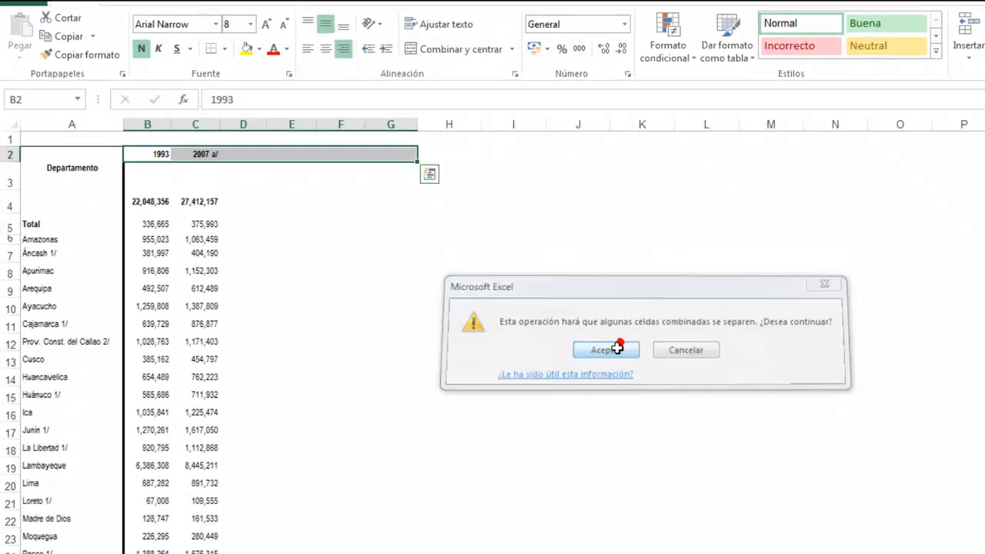
pyautogui.click(618, 348)
# - Delete the empty cell C3 beneath the 2007 heading, shifting the cells up
pyautogui.click(148, 179)
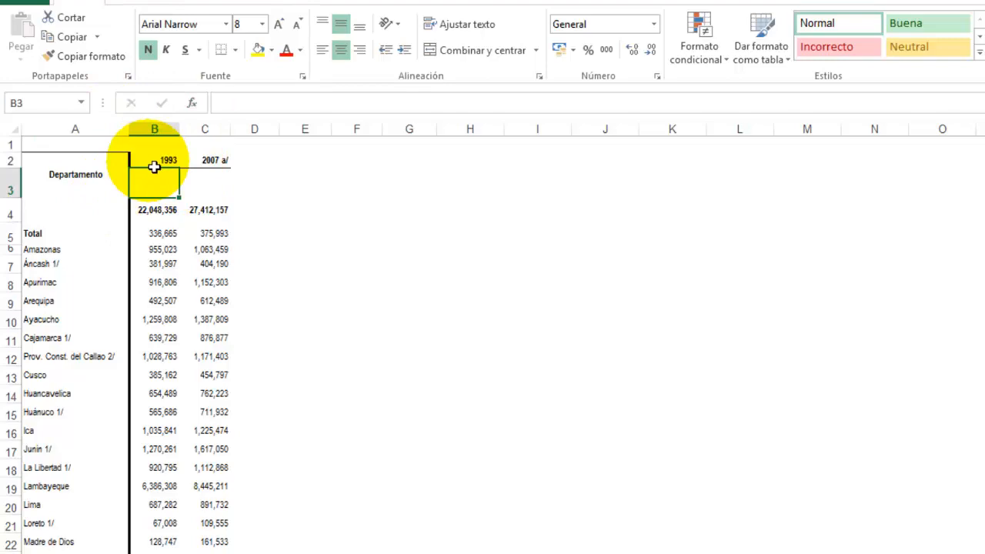
pyautogui.moveTo(152, 162); pyautogui.dragTo(209, 164)
pyautogui.click(215, 201)
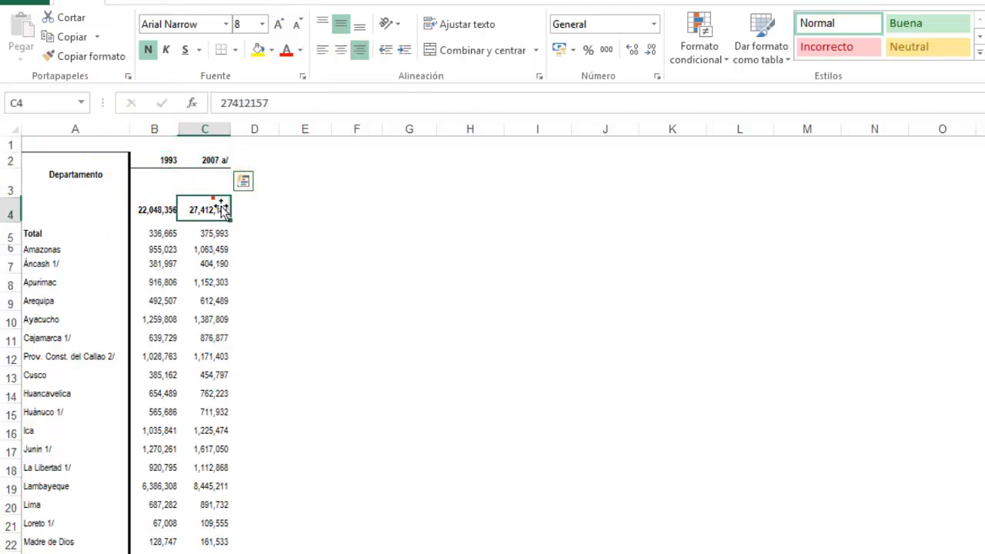
pyautogui.click(162, 187)
pyautogui.click(198, 190)
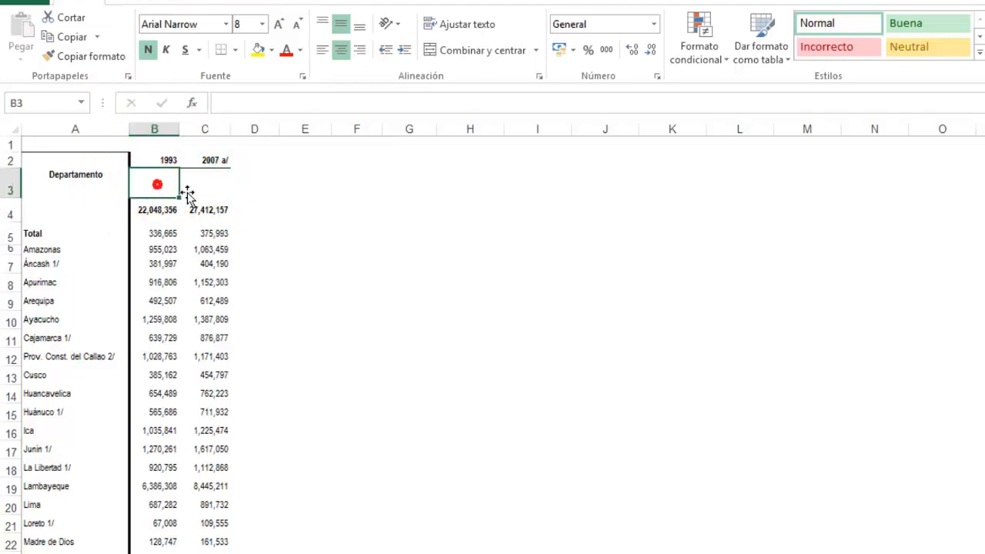
pyautogui.rightClick(187, 187)
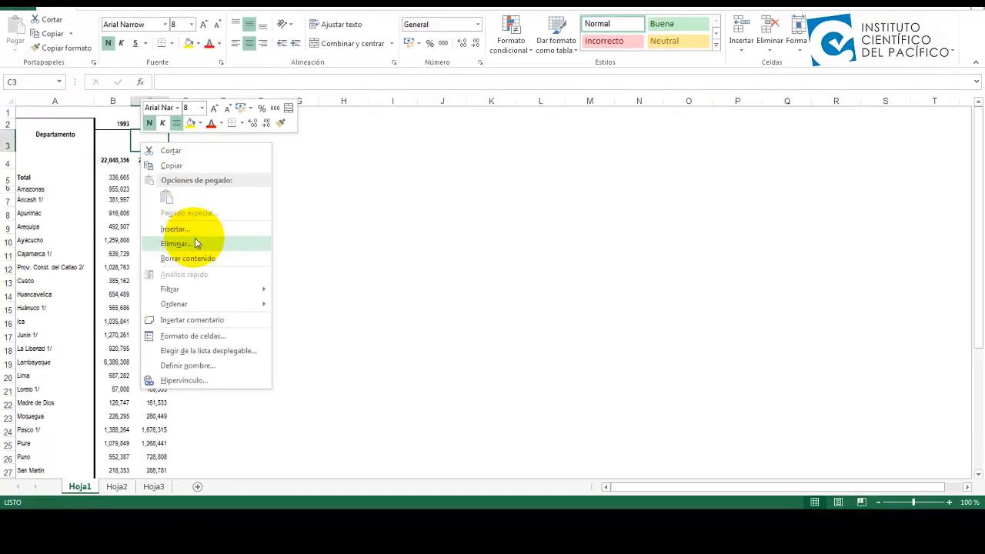
pyautogui.click(195, 243)
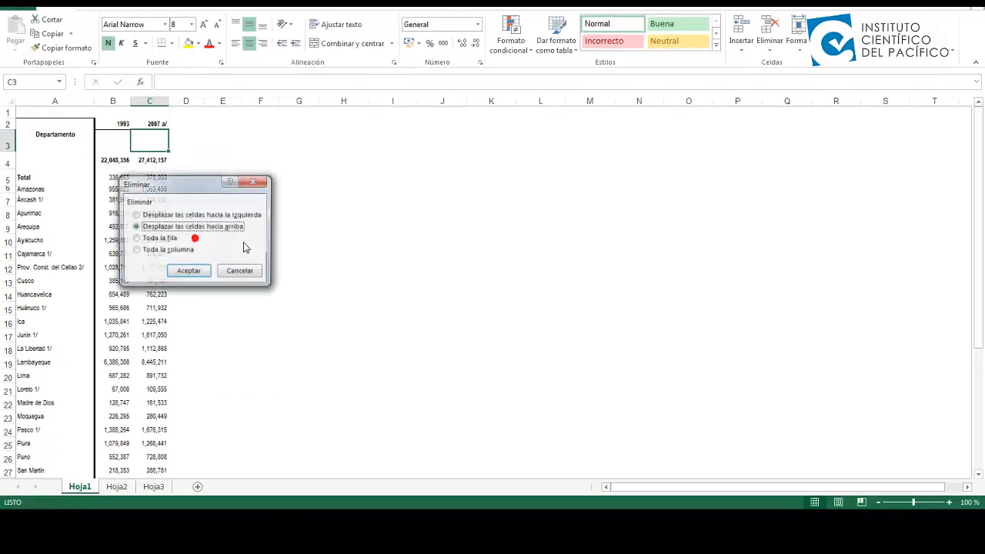
pyautogui.click(193, 269)
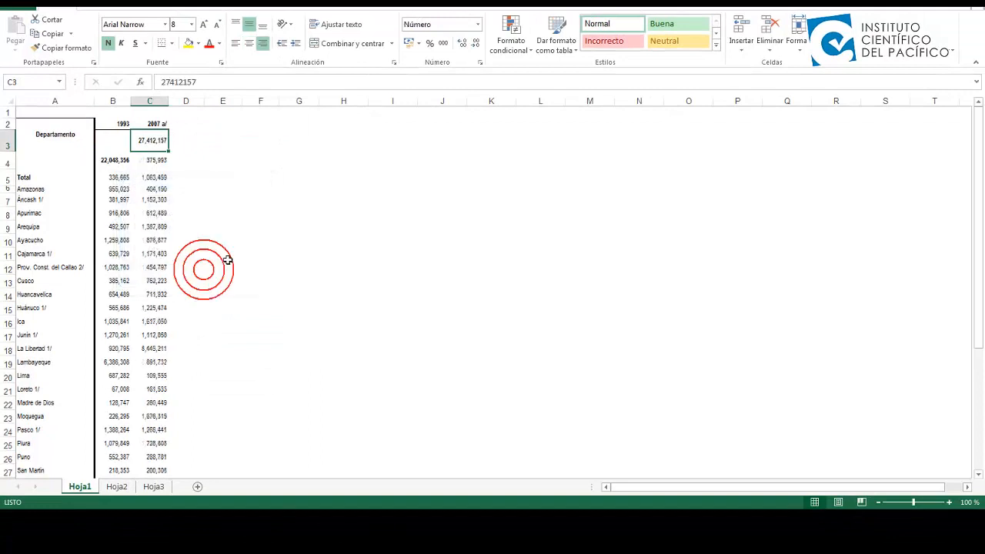
# - Delete the empty cell B3 beneath the 1993 heading, shifting the cells up, and select the Departamento heading
pyautogui.click(120, 146)
pyautogui.rightClick(118, 142)
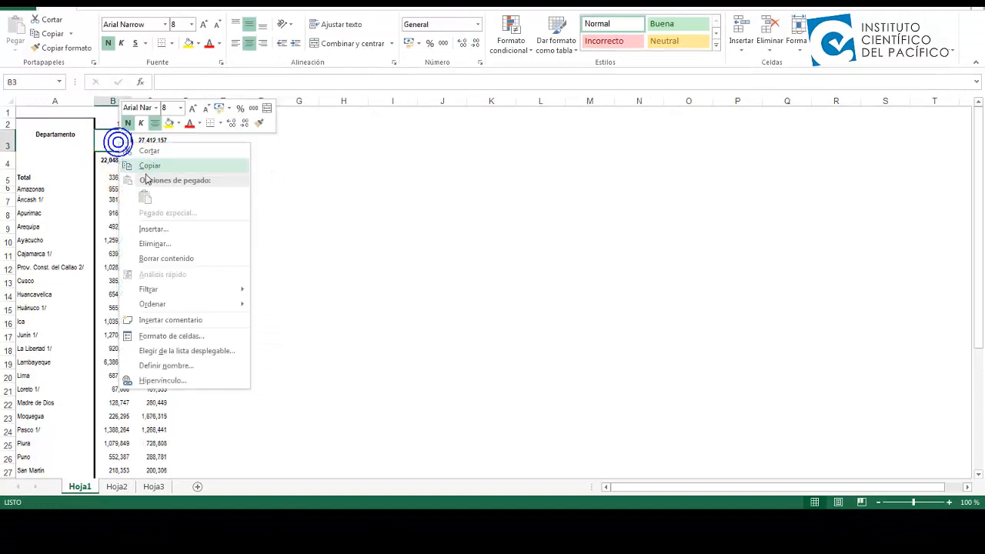
pyautogui.click(155, 243)
pyautogui.click(165, 276)
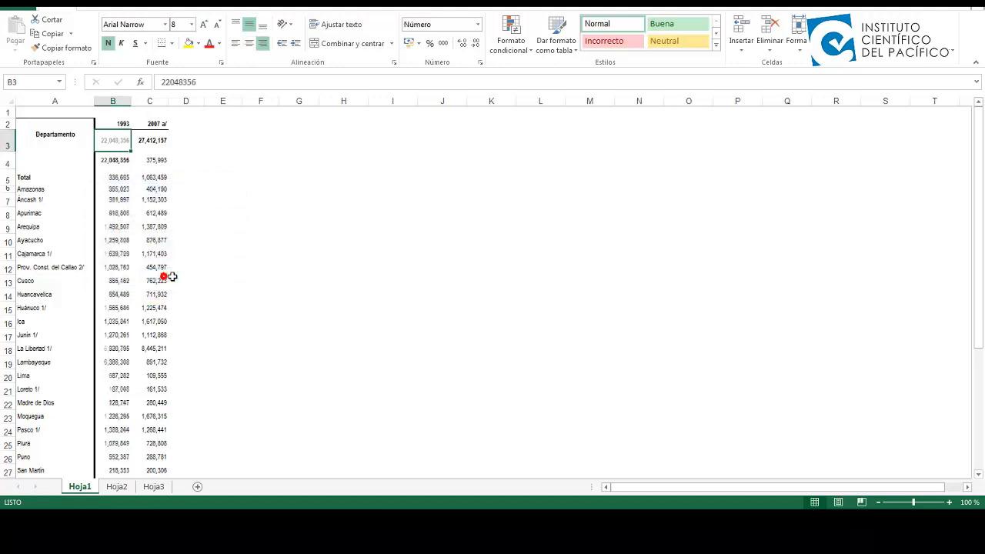
pyautogui.click(77, 133)
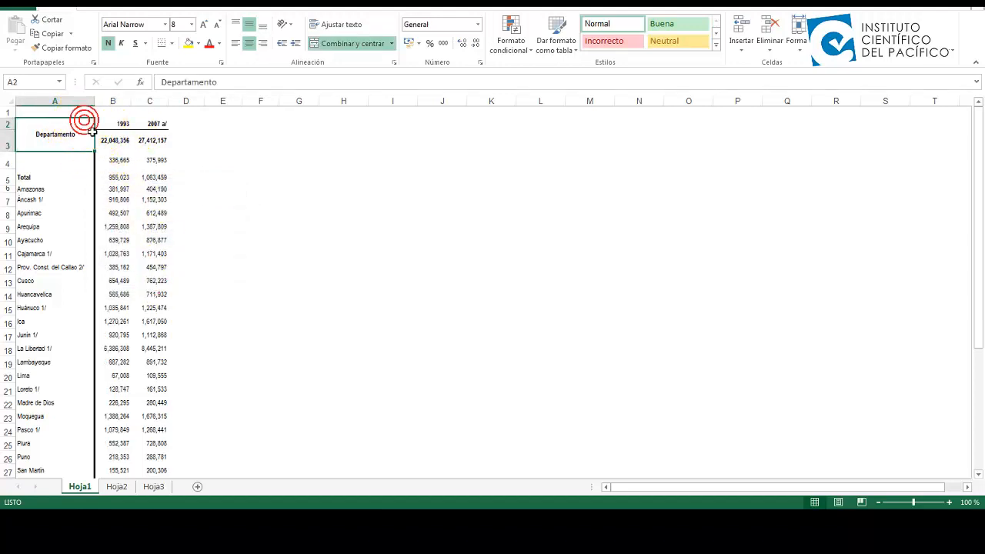
pyautogui.click(75, 163)
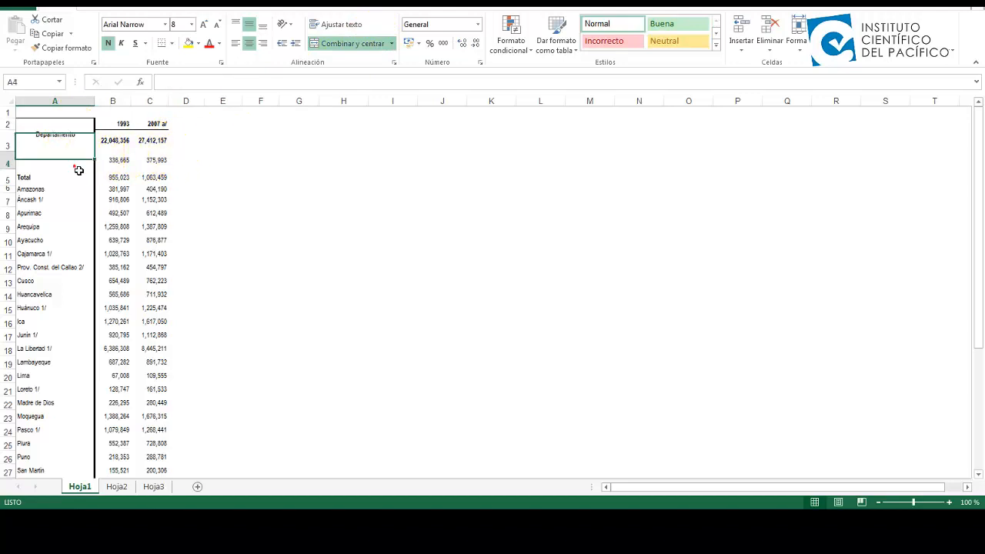
pyautogui.click(71, 137)
pyautogui.click(65, 164)
pyautogui.click(69, 185)
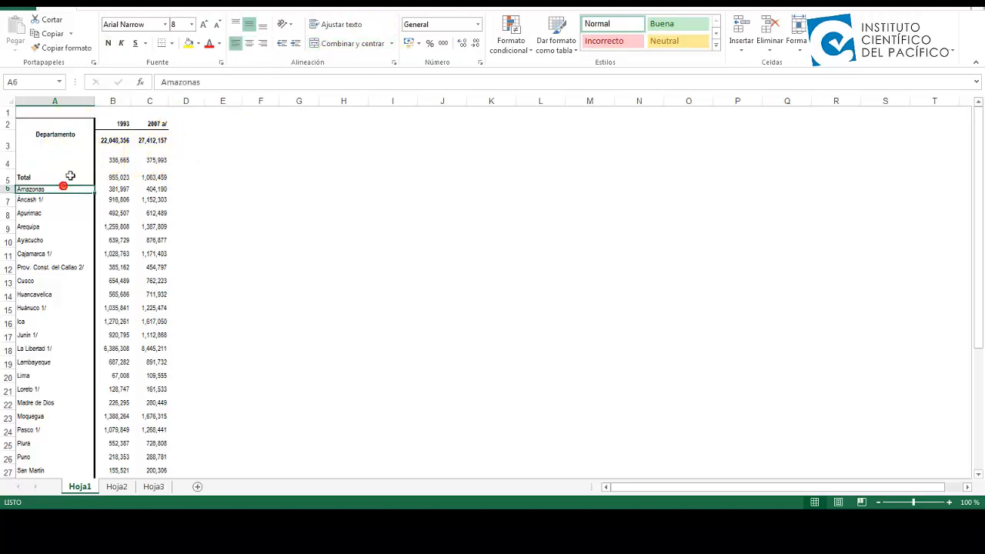
pyautogui.click(71, 143)
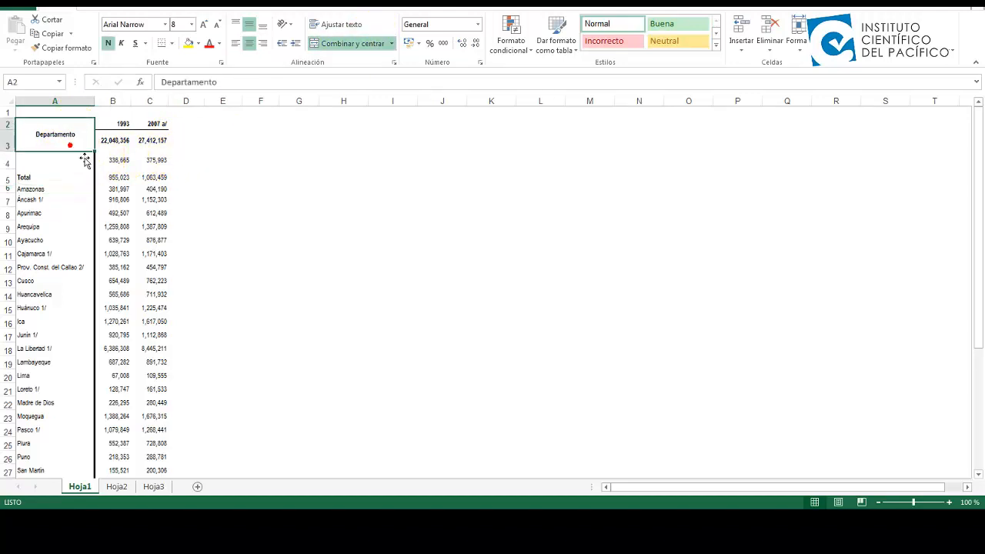
# - Merge and center the 1993 heading across B1:B2 and the 2007 heading across C1:C2
pyautogui.click(118, 125)
pyautogui.click(154, 123)
pyautogui.click(150, 127)
pyautogui.click(123, 125)
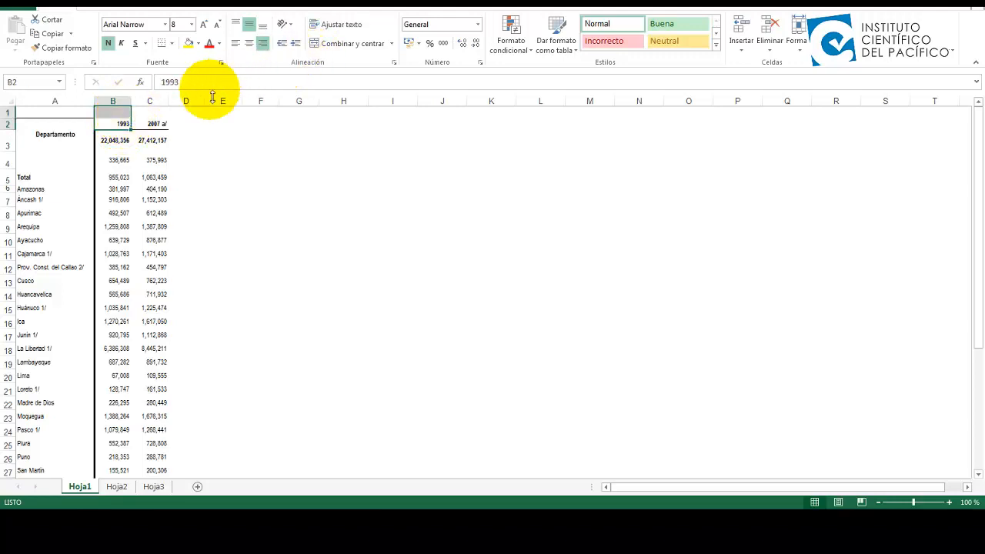
pyautogui.click(357, 42)
pyautogui.moveTo(149, 125); pyautogui.dragTo(149, 115)
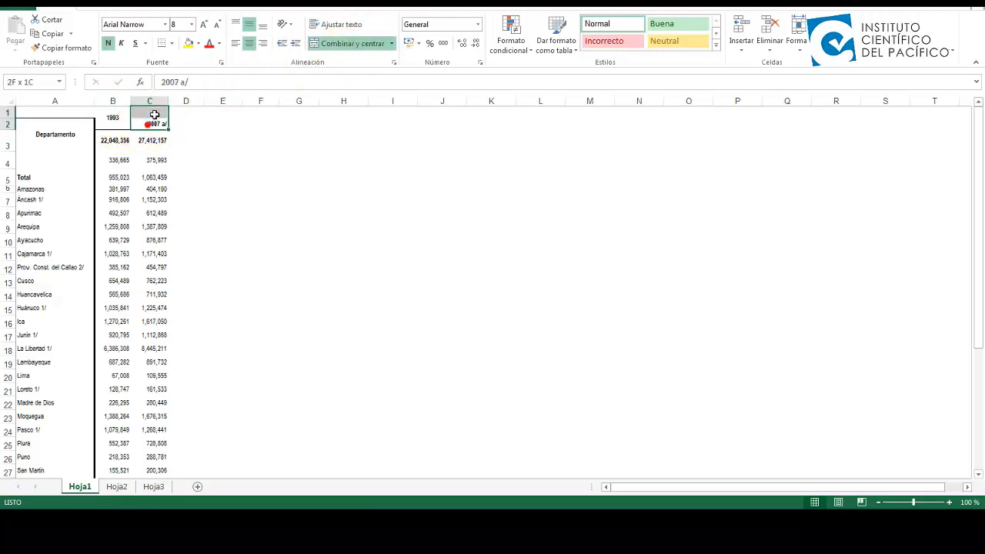
pyautogui.click(362, 43)
pyautogui.click(176, 125)
# - Check the DEPARTAMENTOS table in ArcMap and, back in Excel, delete the national total values in B3:C3, shifting the cells up
pyautogui.click(131, 139)
pyautogui.click(152, 142)
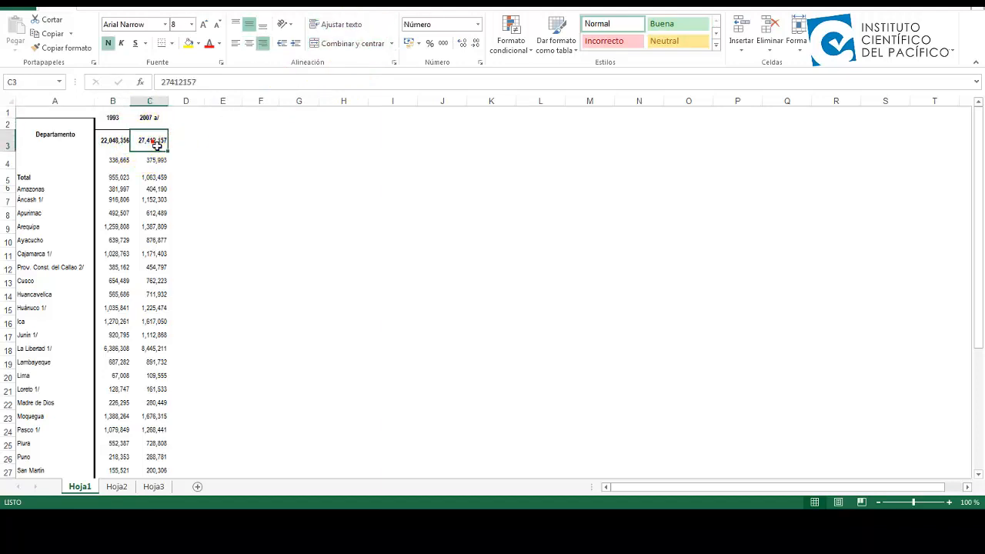
pyautogui.moveTo(115, 149); pyautogui.dragTo(150, 147)
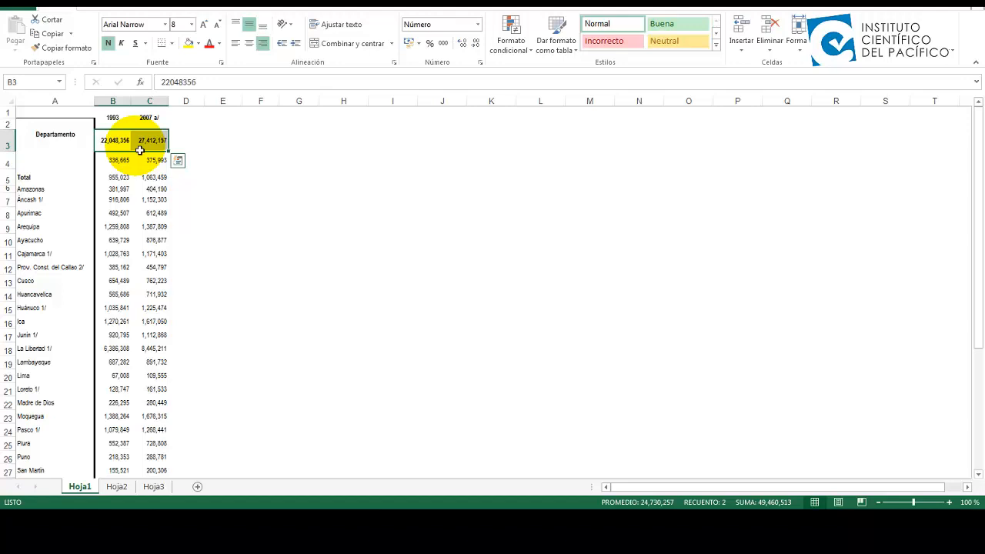
pyautogui.click(247, 531)
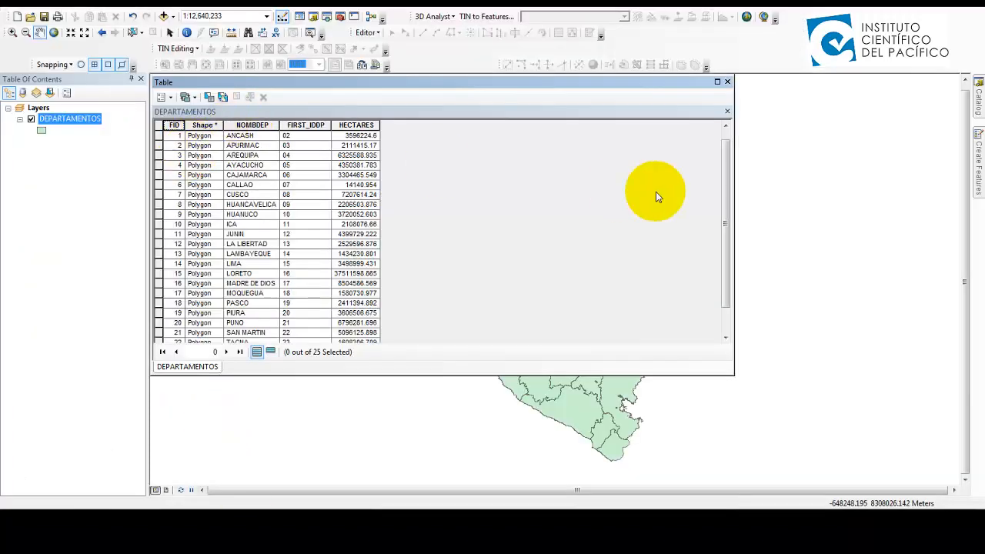
pyautogui.click(369, 531)
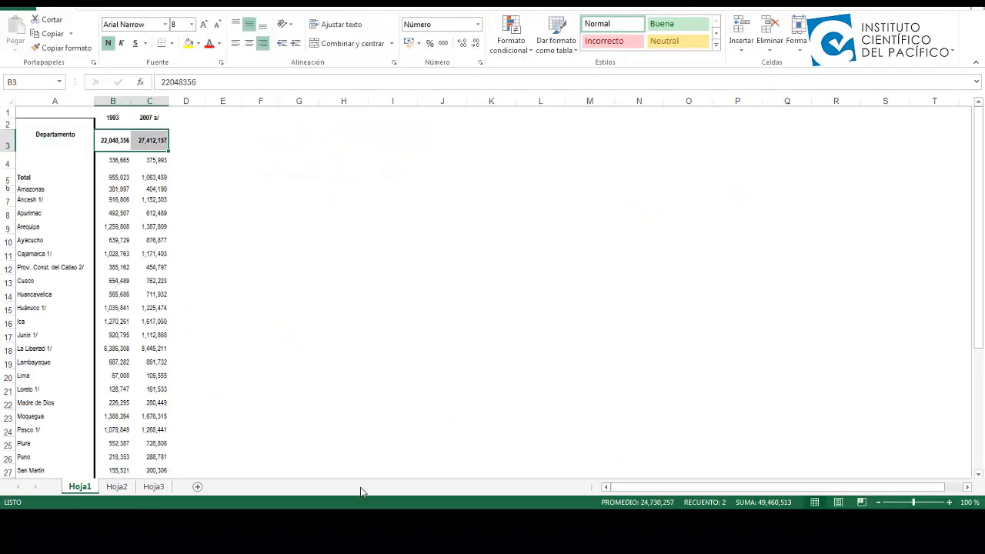
pyautogui.rightClick(132, 141)
pyautogui.click(178, 243)
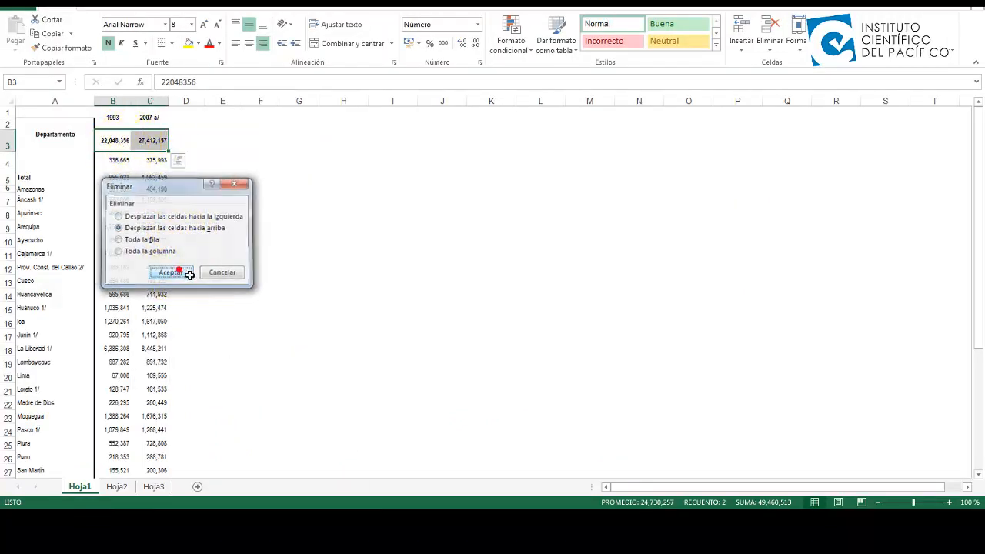
pyautogui.click(185, 273)
# - Try to move the merged Departamento heading up into cell A1
pyautogui.click(68, 140)
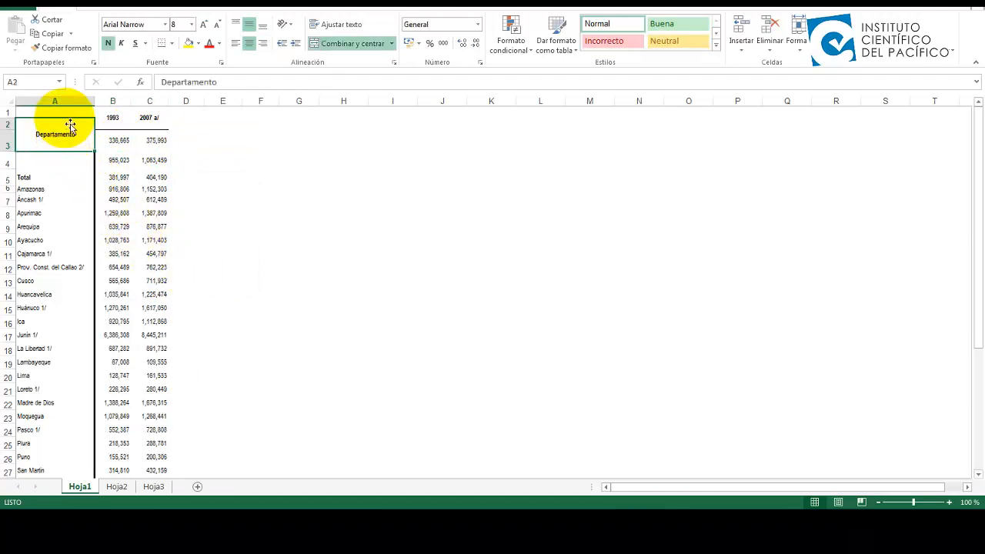
pyautogui.click(64, 119)
pyautogui.click(66, 128)
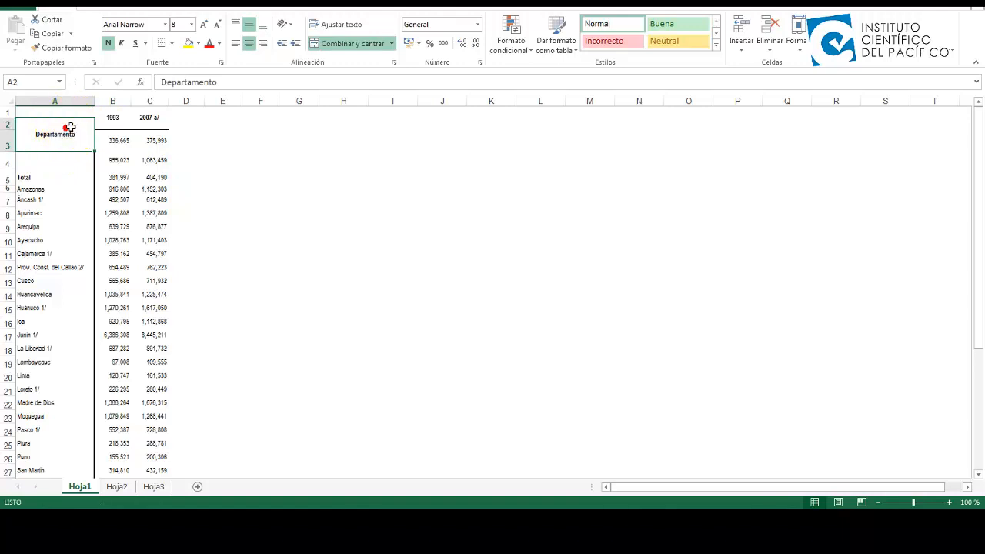
pyautogui.click(65, 119)
pyautogui.moveTo(65, 123); pyautogui.dragTo(64, 108)
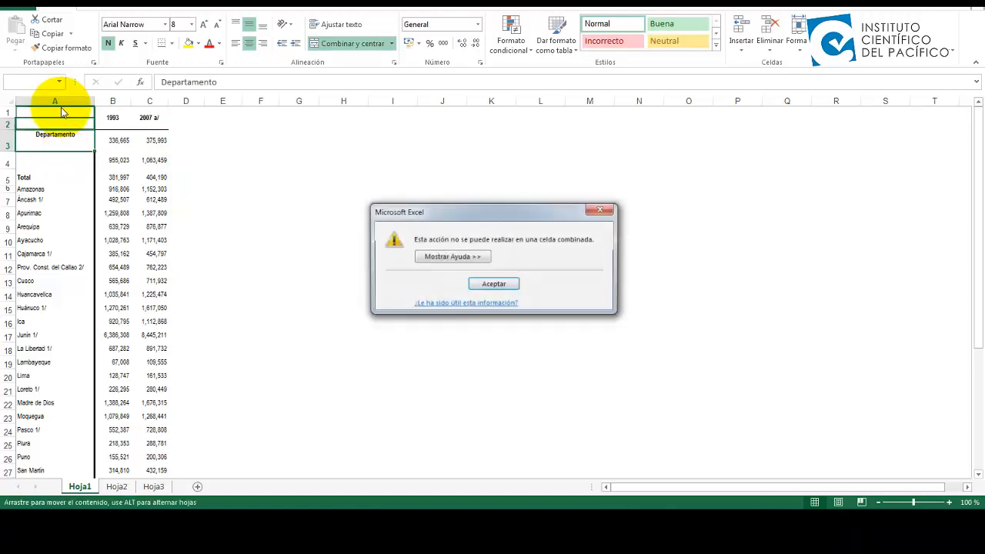
pyautogui.click(493, 285)
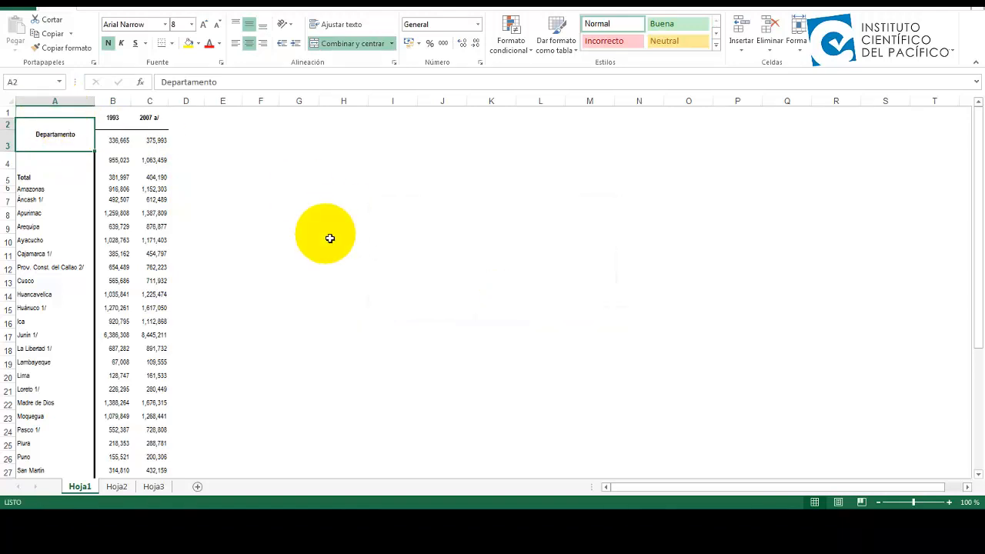
# - Unmerge the Departamento heading cells and move the heading up to A1
pyautogui.click(393, 44)
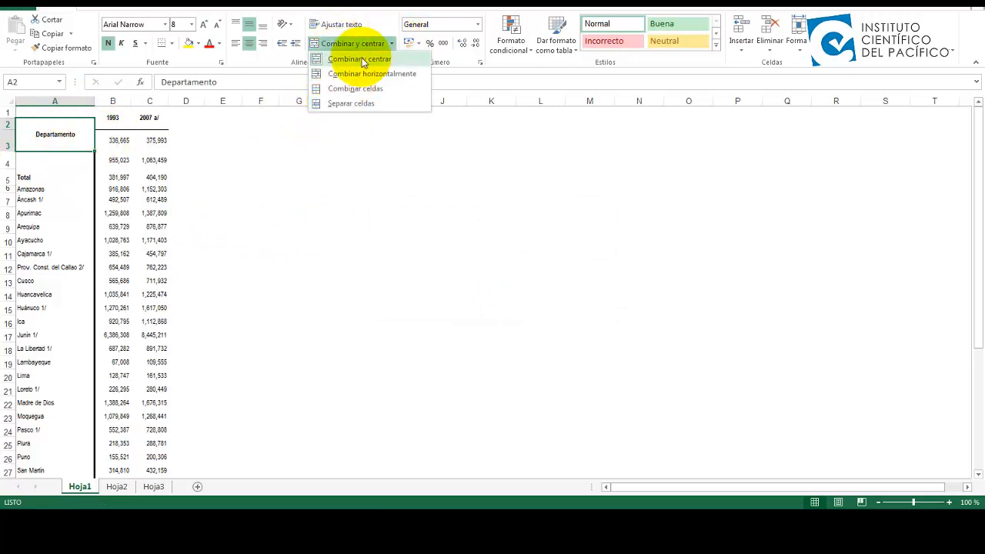
pyautogui.click(369, 104)
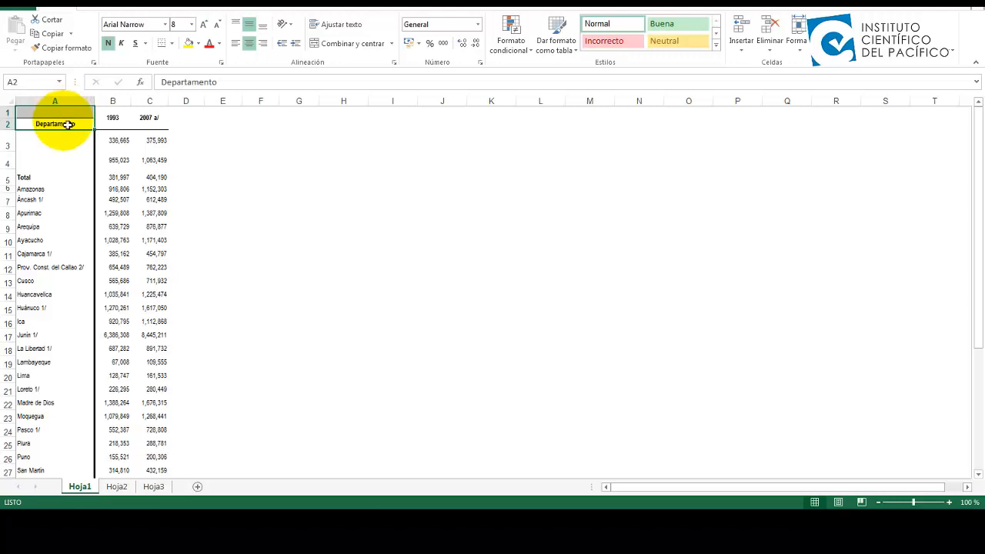
pyautogui.click(72, 132)
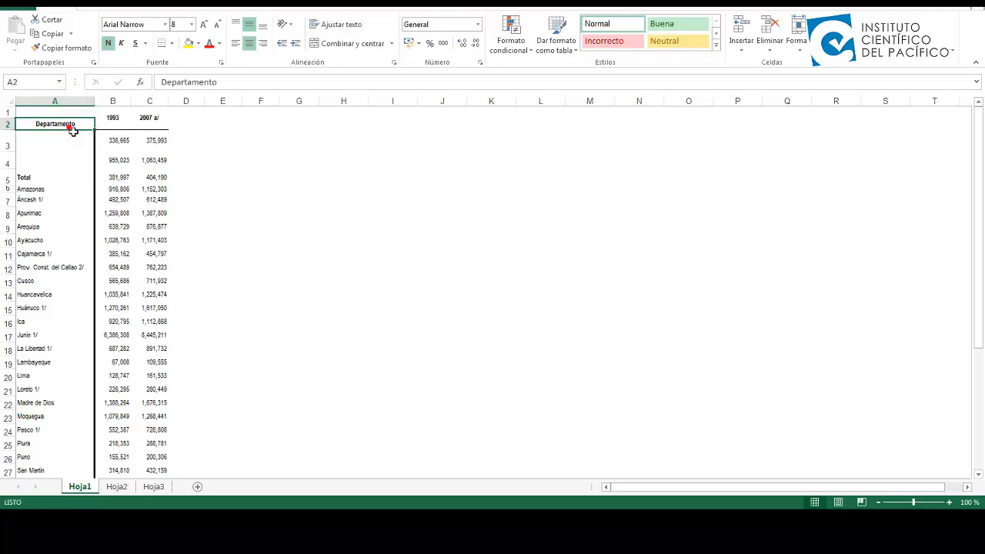
pyautogui.click(71, 130)
pyautogui.moveTo(72, 117)
pyautogui.mouseDown()
pyautogui.moveTo(57, 102)
pyautogui.moveTo(74, 114)
pyautogui.mouseUp()
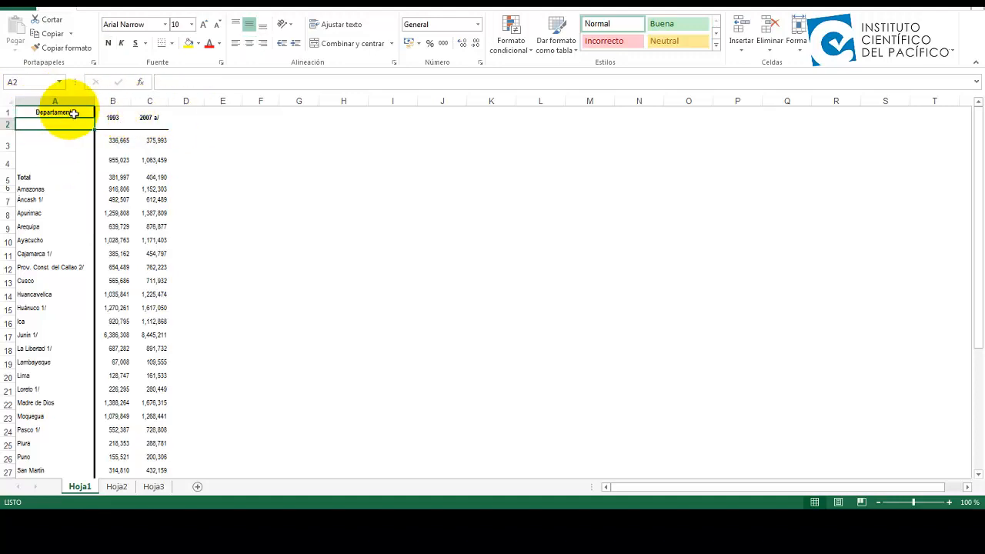
# - Delete the Total label cell A5 above the department names, shifting the cells up
pyautogui.moveTo(35, 176); pyautogui.dragTo(48, 446)
pyautogui.scroll(2, 59, 191)
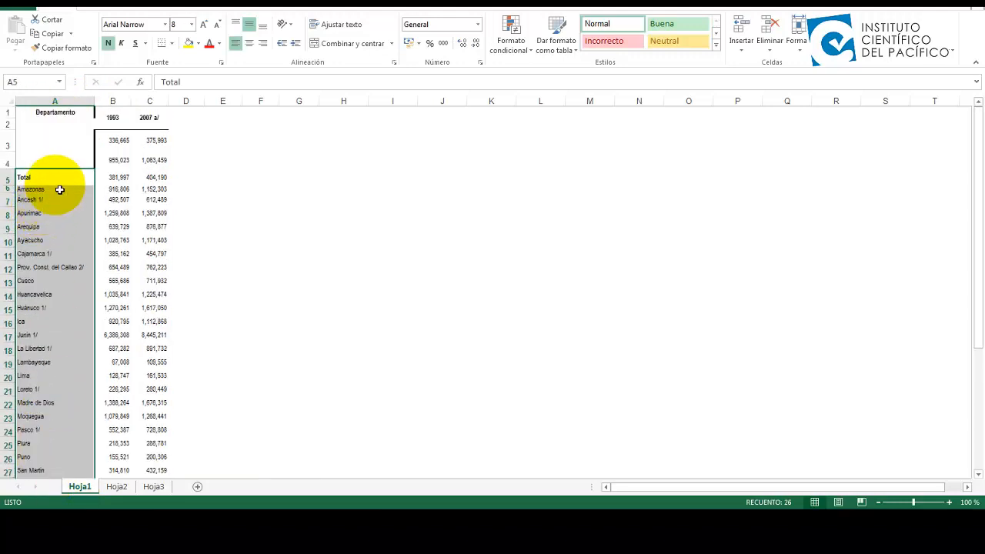
pyautogui.click(55, 177)
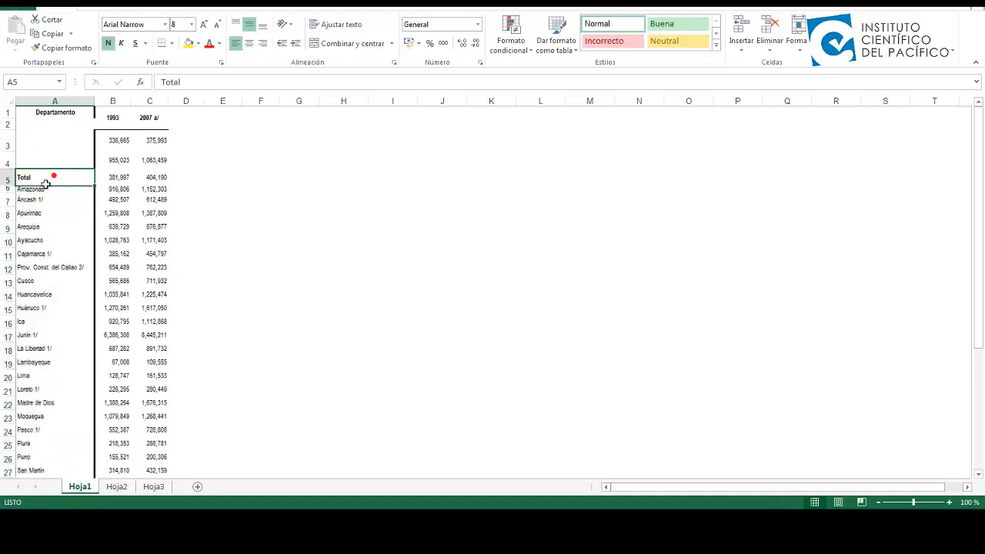
pyautogui.rightClick(37, 180)
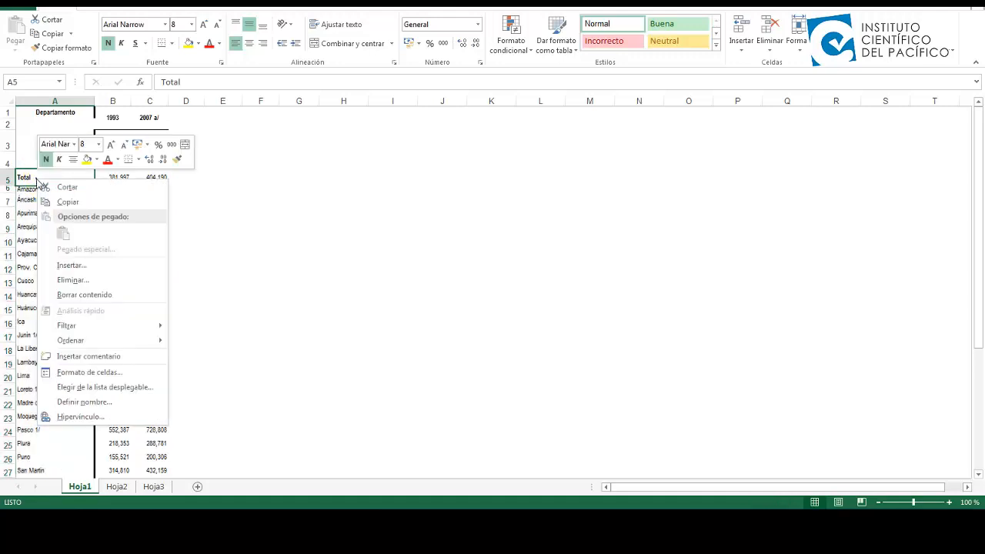
pyautogui.click(73, 280)
pyautogui.click(68, 314)
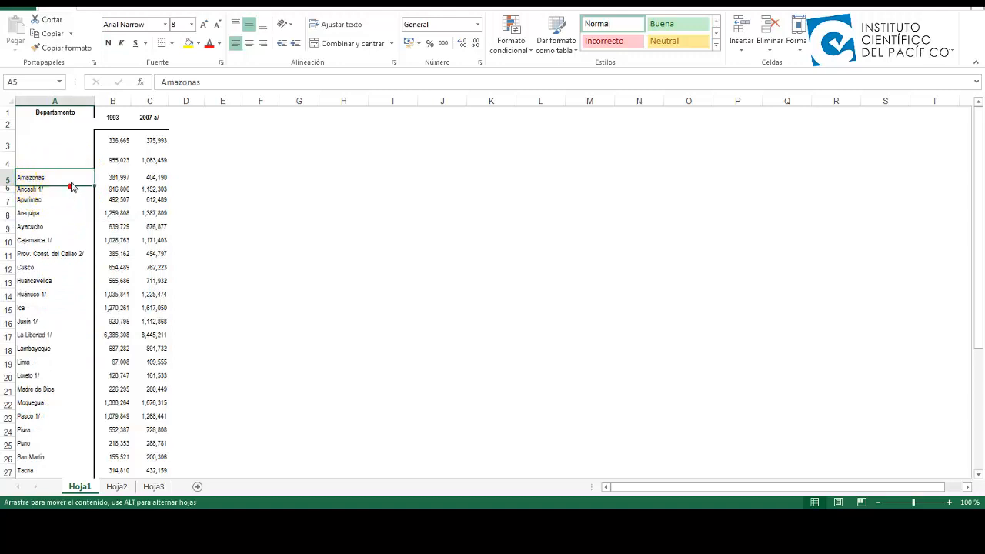
# - Move Amazonas to A3, Áncash to A4 and the names from Apurímac to Tacna up to A5:A25
pyautogui.moveTo(77, 143); pyautogui.dragTo(77, 143)
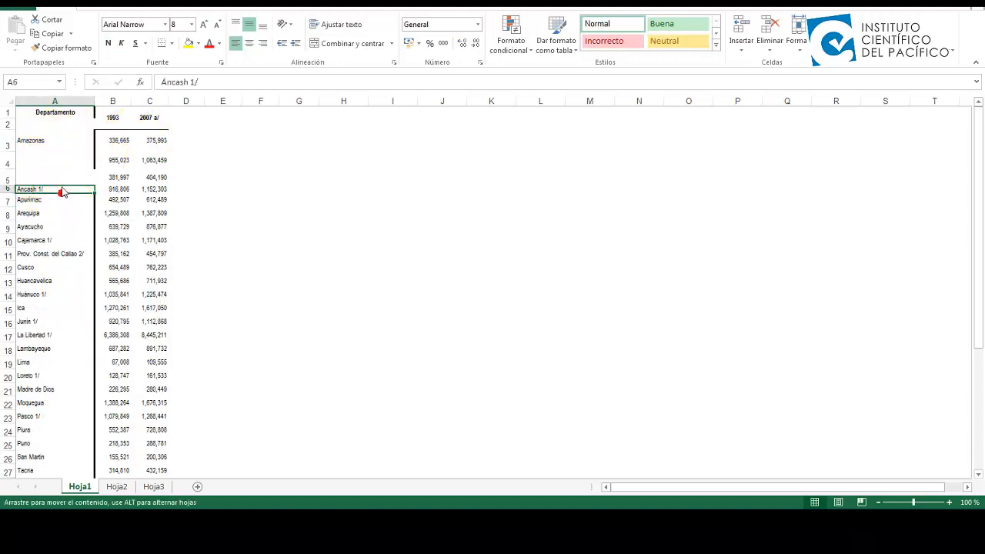
pyautogui.moveTo(39, 203); pyautogui.dragTo(68, 478)
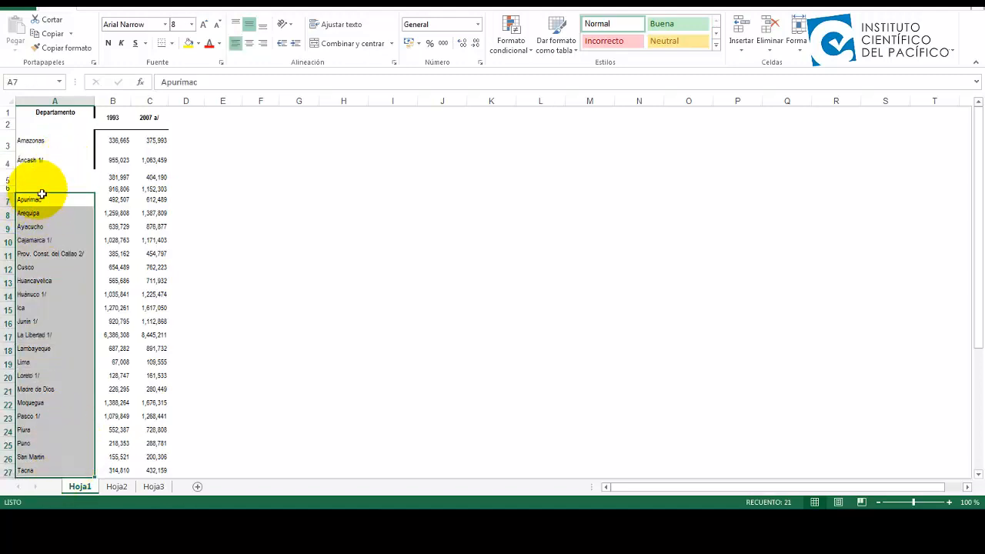
pyautogui.moveTo(37, 200); pyautogui.dragTo(11, 212)
pyautogui.click(189, 191)
pyautogui.click(42, 190)
pyautogui.click(62, 142)
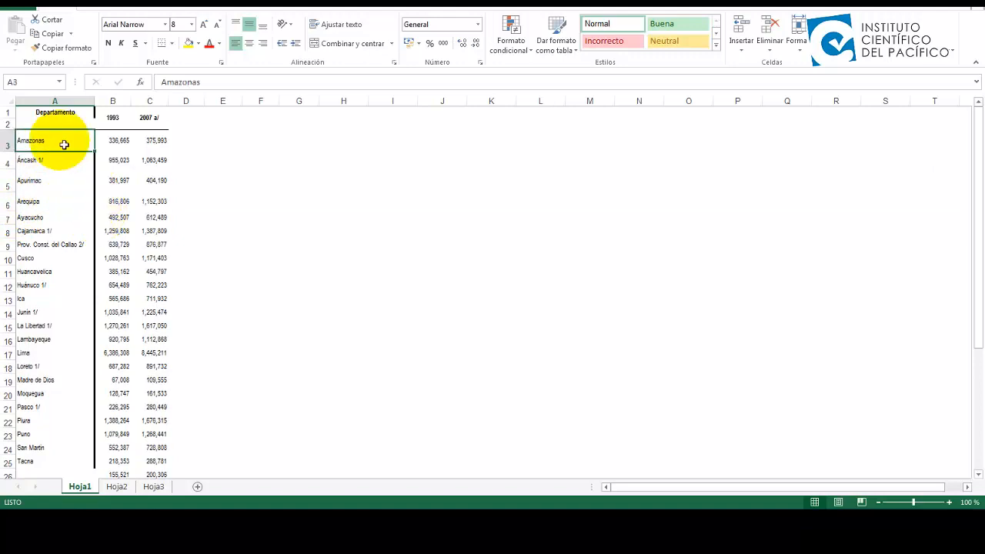
# - Check row by row, from Amazonas down to Tacna, that each department name lines up with its 1993 and 2007 figures
pyautogui.moveTo(100, 145); pyautogui.dragTo(167, 145)
pyautogui.moveTo(46, 160); pyautogui.dragTo(146, 141)
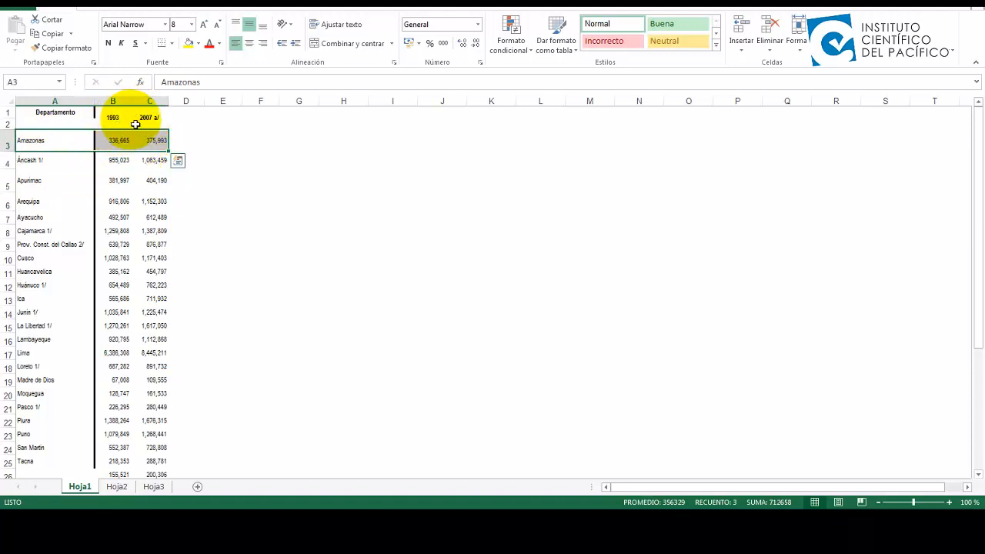
pyautogui.moveTo(64, 162); pyautogui.dragTo(163, 160)
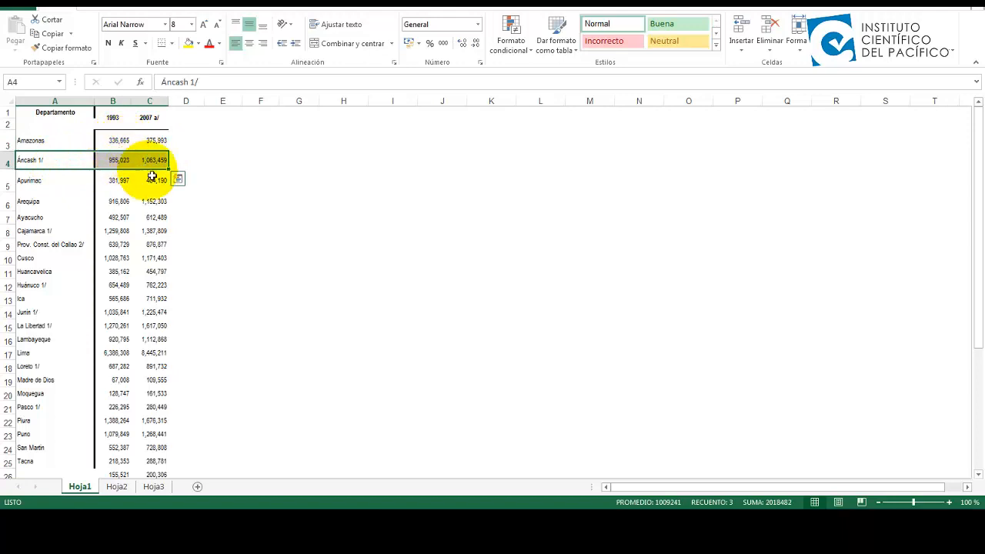
pyautogui.moveTo(53, 182); pyautogui.dragTo(154, 181)
pyautogui.moveTo(53, 203); pyautogui.dragTo(150, 221)
pyautogui.moveTo(52, 233); pyautogui.dragTo(150, 233)
pyautogui.moveTo(74, 247); pyautogui.dragTo(150, 261)
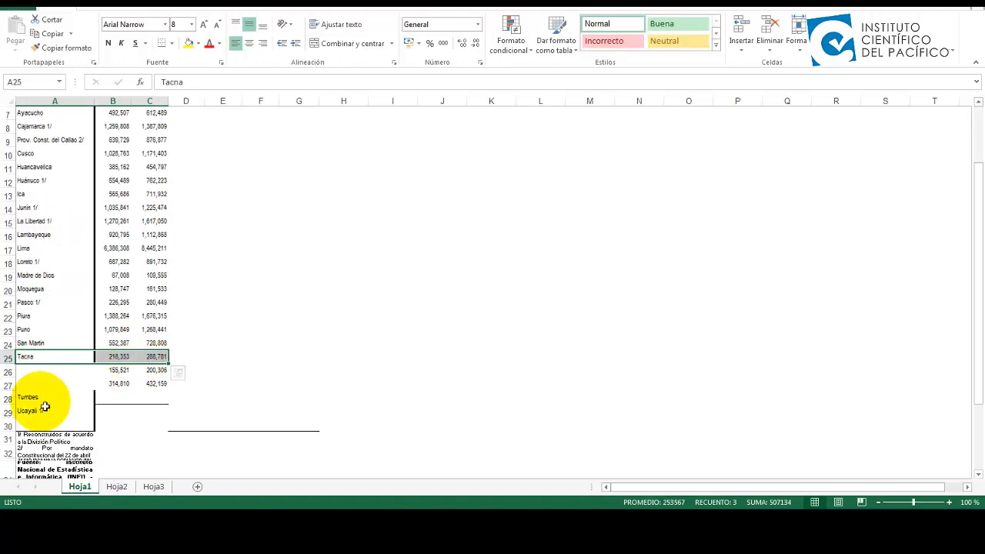
# - Move the Tumbes and Ucayali names up to A26:A27, beside their population figures
pyautogui.moveTo(40, 398); pyautogui.dragTo(153, 383)
pyautogui.click(149, 372)
pyautogui.click(145, 385)
pyautogui.click(158, 379)
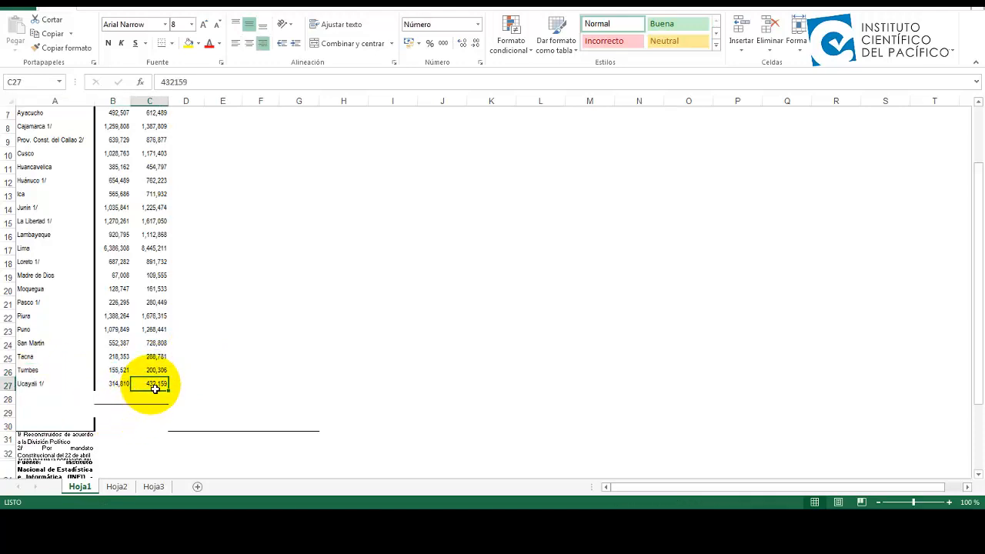
# - Apply all borders to the cleaned table A1:C27
pyautogui.moveTo(157, 387); pyautogui.dragTo(62, 79)
pyautogui.click(123, 143)
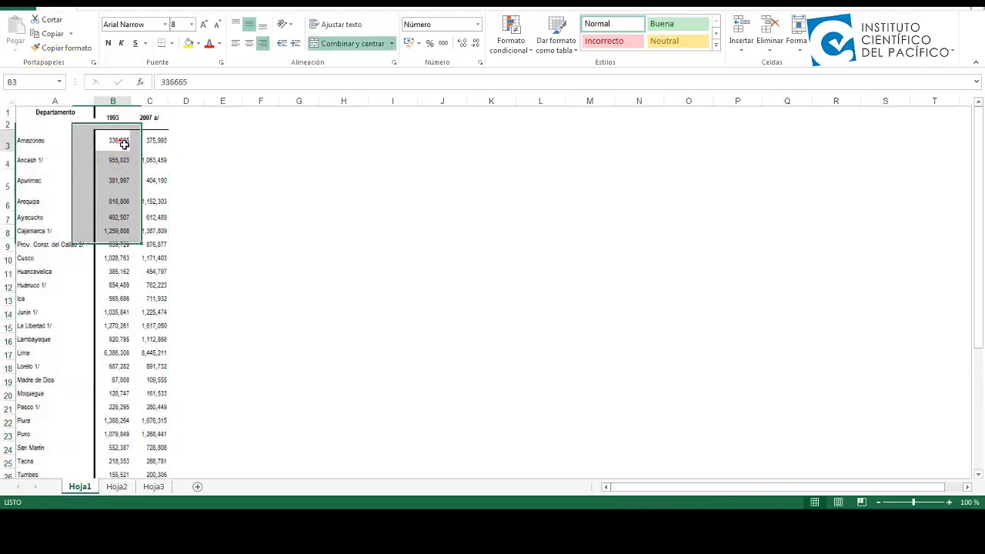
pyautogui.moveTo(60, 115); pyautogui.dragTo(146, 439)
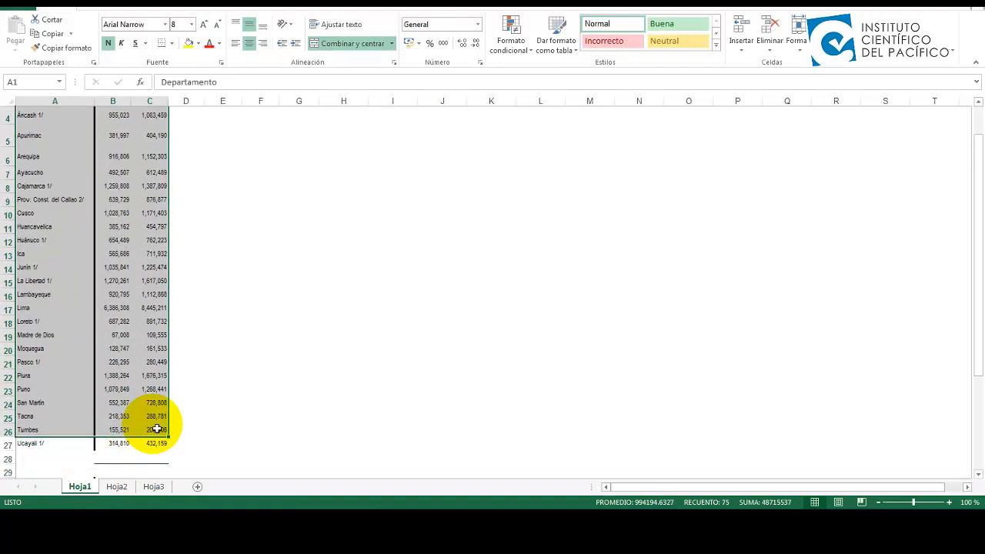
pyautogui.moveTo(157, 443); pyautogui.dragTo(77, 110)
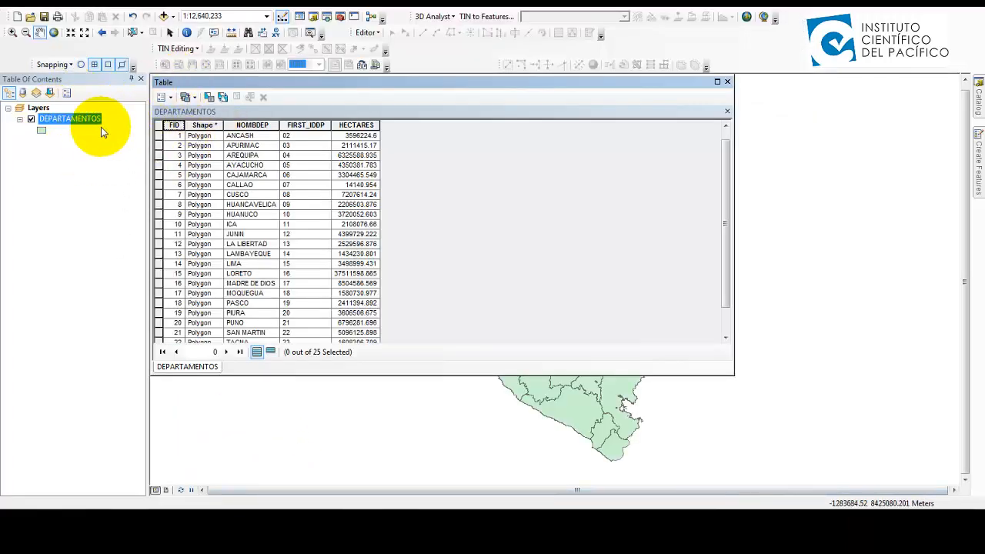
pyautogui.click(355, 522)
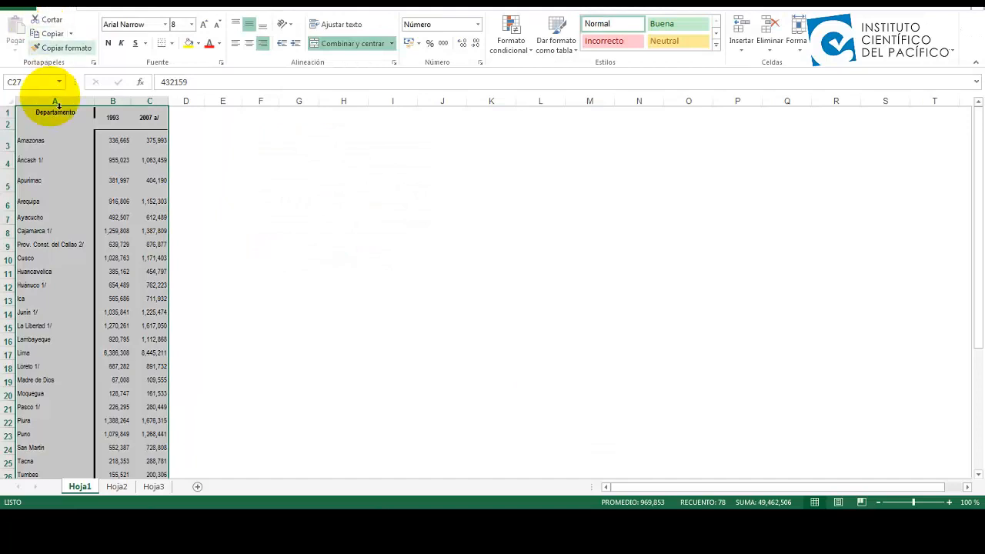
pyautogui.click(172, 44)
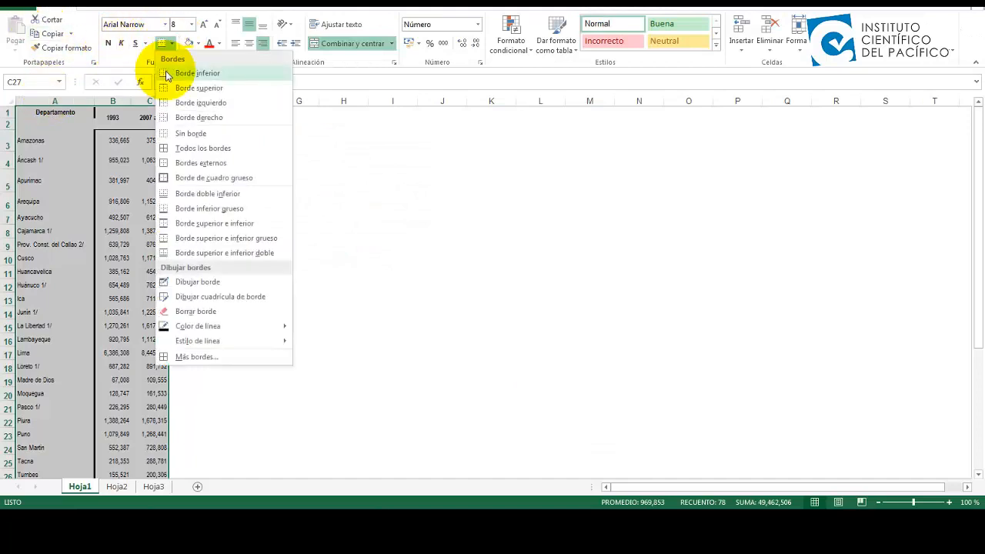
pyautogui.click(204, 148)
pyautogui.scroll(-6, 205, 154)
pyautogui.scroll(6, 173, 208)
pyautogui.click(103, 146)
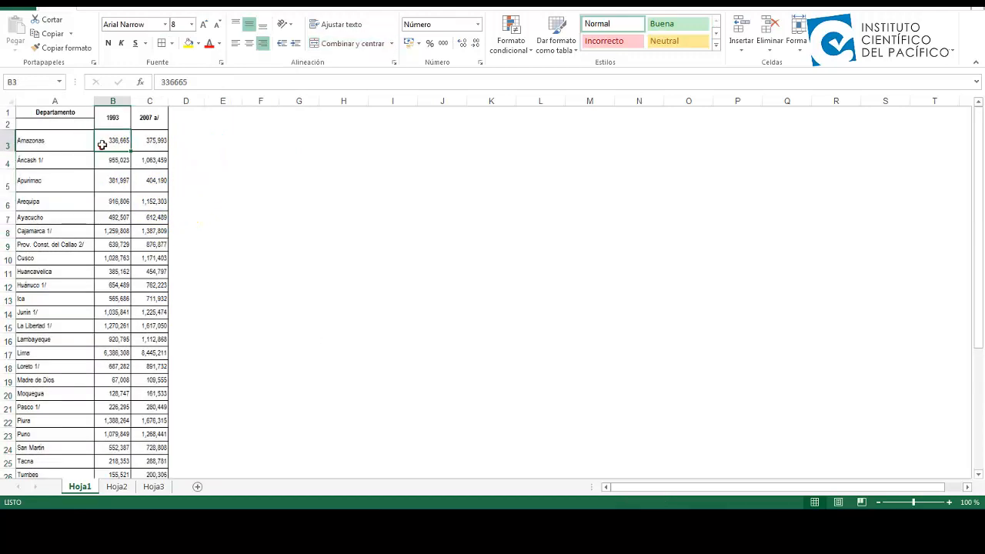
# - Merge and center the Departamento heading across cells A1:A2
pyautogui.click(74, 121)
pyautogui.moveTo(80, 121); pyautogui.dragTo(88, 128)
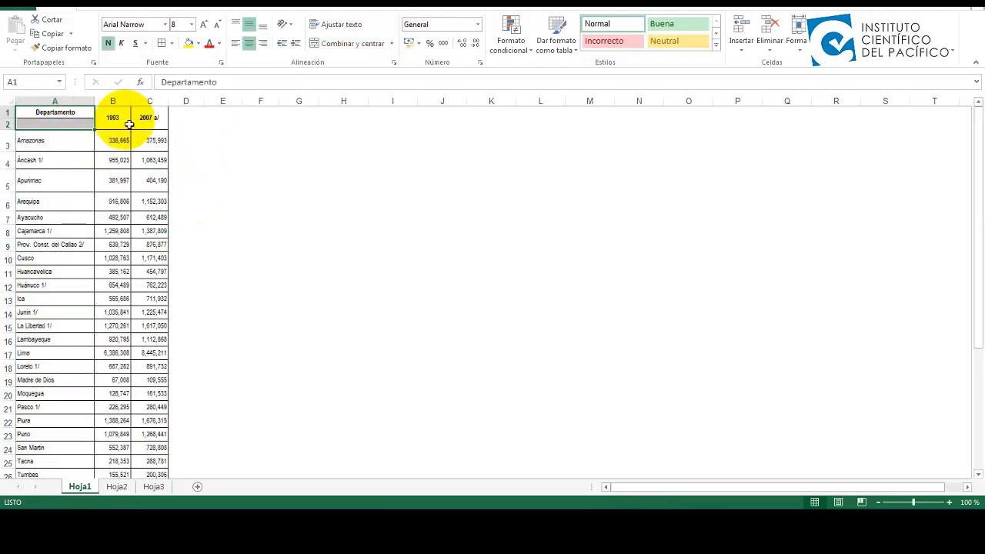
pyautogui.click(348, 44)
pyautogui.click(261, 141)
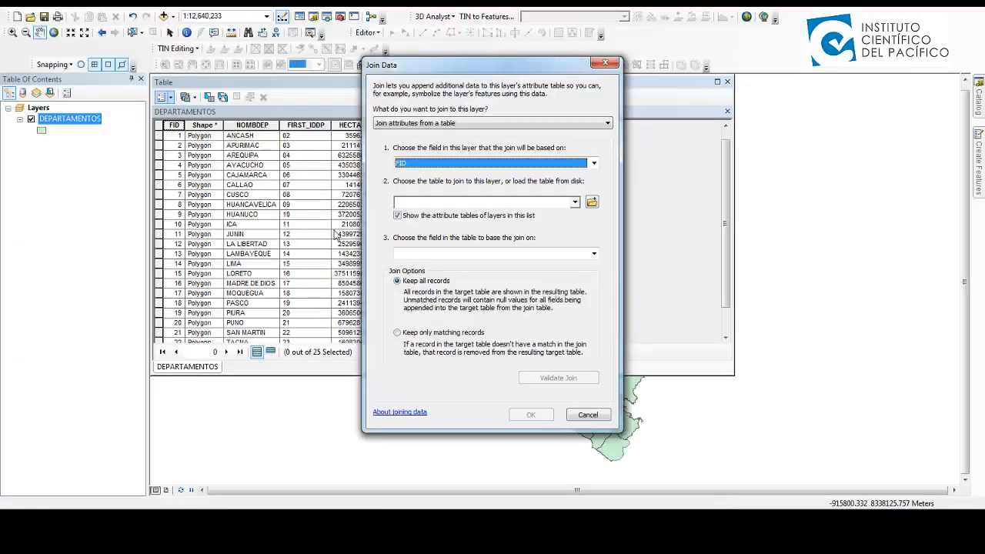
# - Switch to ArcMap, close the Join Data dialog and examine the FID numbering of the DEPARTAMENTOS table from its first record
pyautogui.click(607, 61)
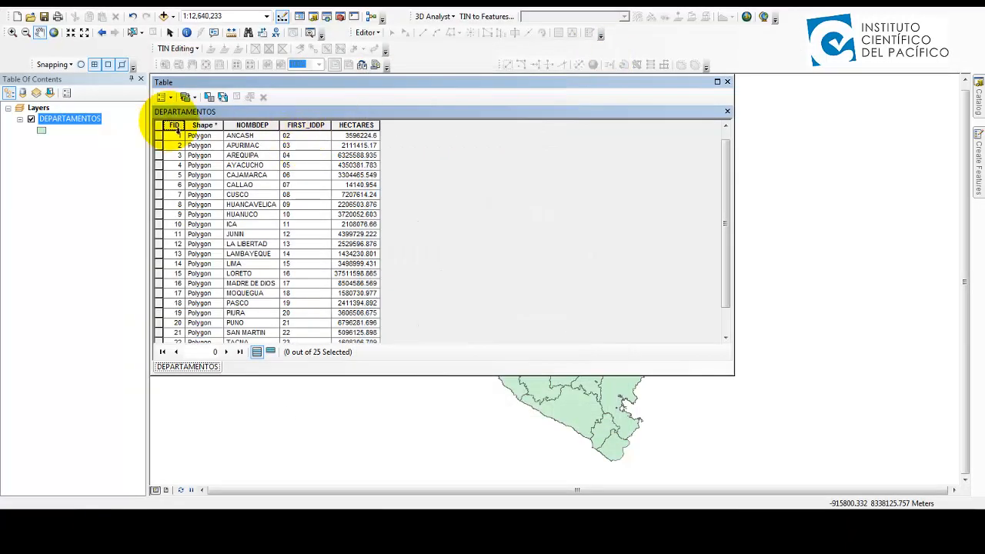
pyautogui.click(173, 125)
pyautogui.click(176, 144)
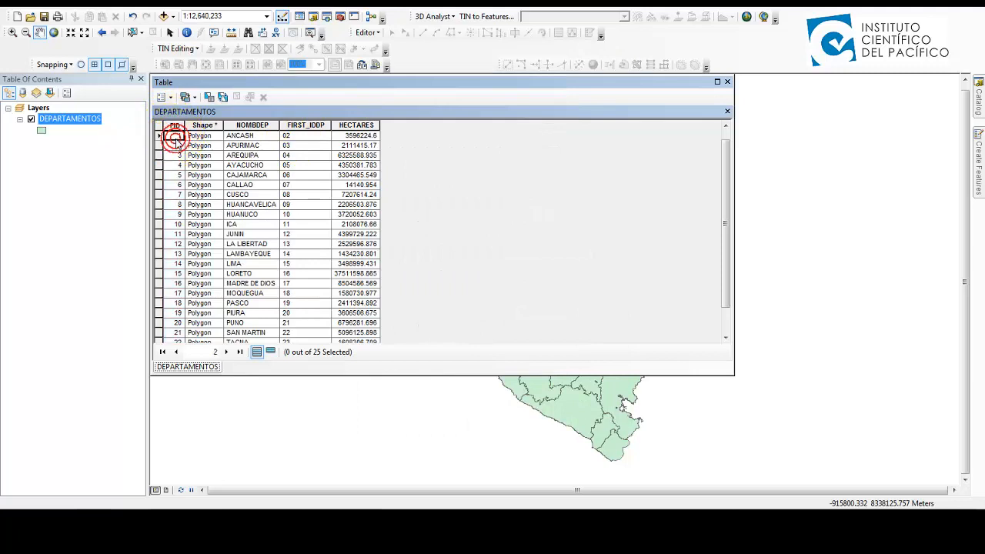
pyautogui.click(175, 165)
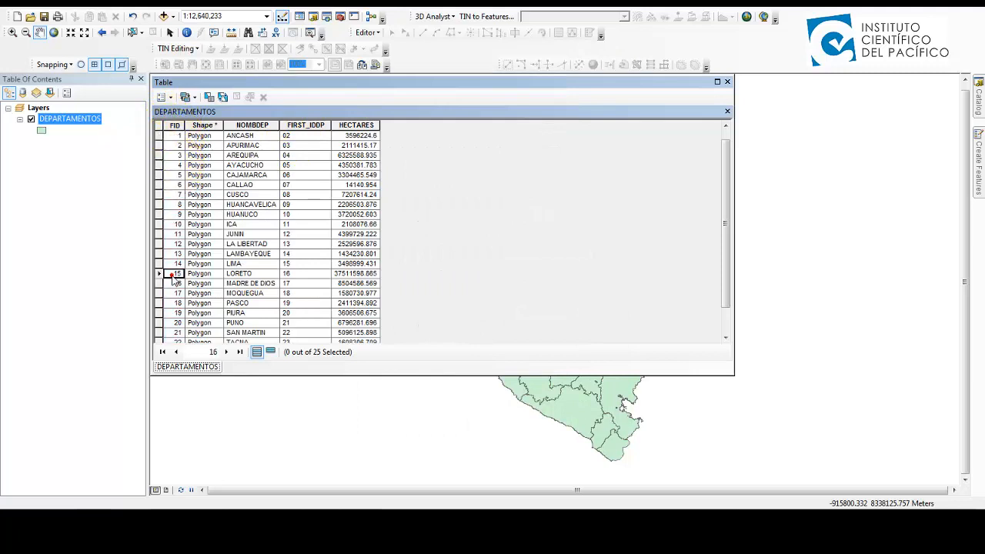
pyautogui.moveTo(172, 277); pyautogui.dragTo(177, 127)
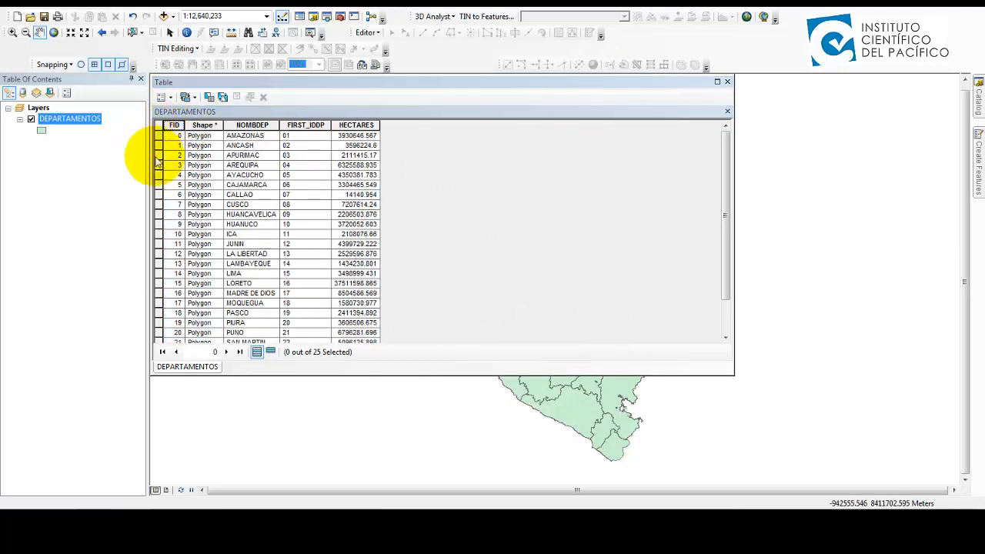
# - Switch to Excel, insert a new column before the Departamento column and enter the heading ID in A2
pyautogui.click(356, 523)
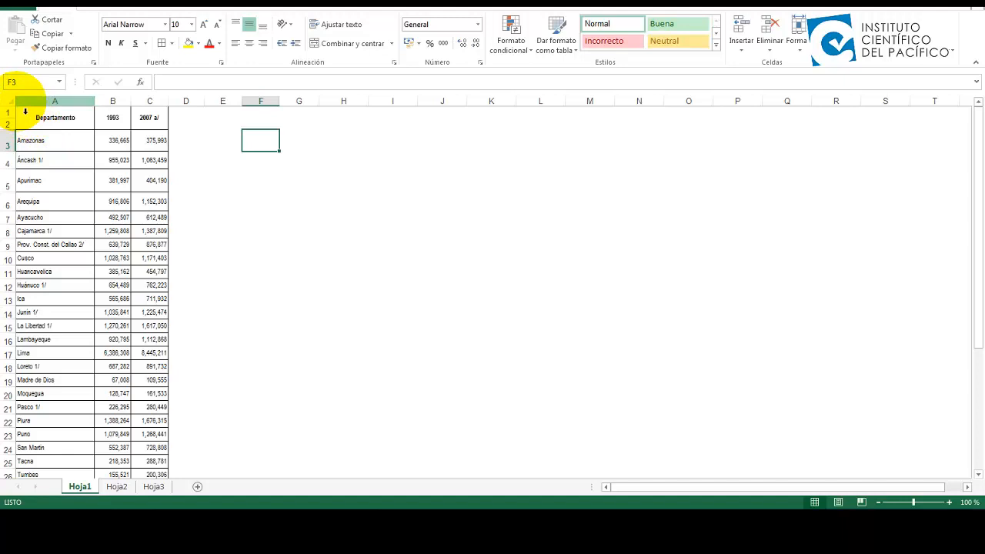
pyautogui.rightClick(23, 105)
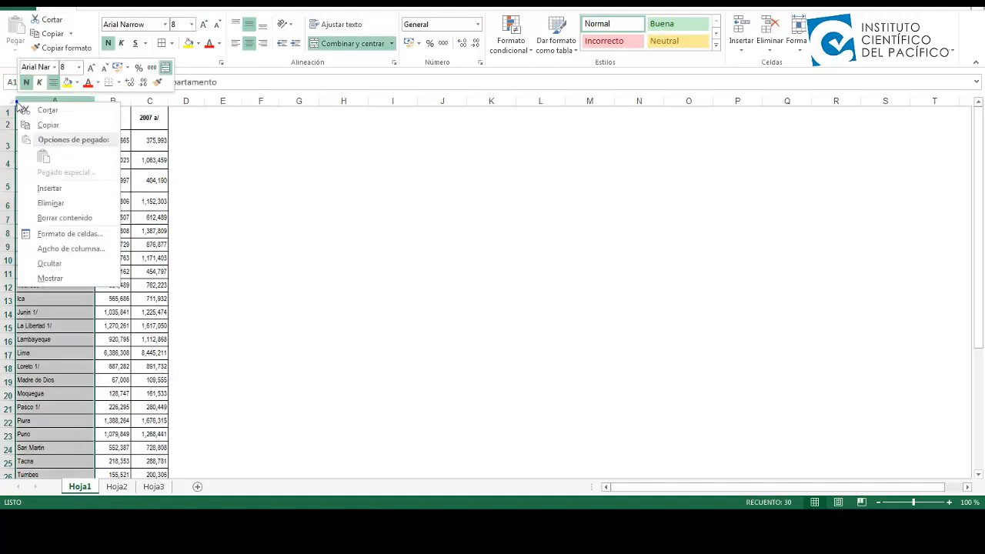
pyautogui.click(73, 189)
pyautogui.click(38, 132)
pyautogui.click(40, 111)
pyautogui.click(44, 115)
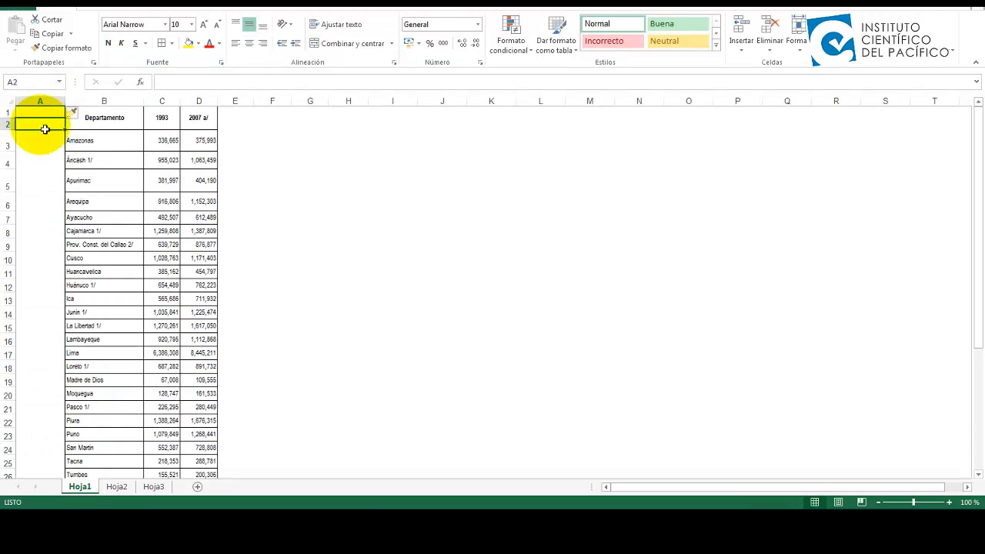
pyautogui.write('ID')
# - Enter the IDs 0, 1, 2 and 3 in A3:A6, matching the ArcMap FID values, and extend the series down to Ucayali in A27
pyautogui.click(53, 143)
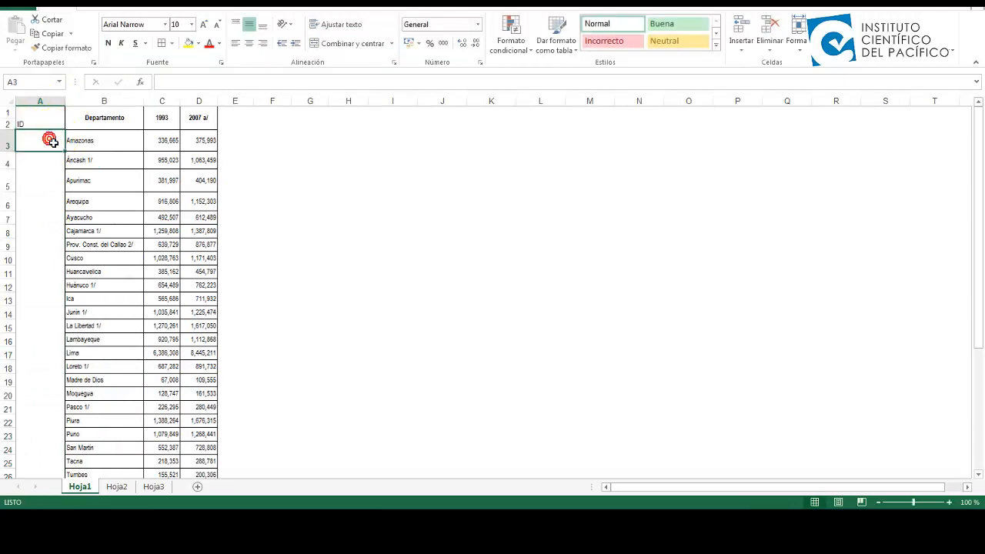
pyautogui.write('0')
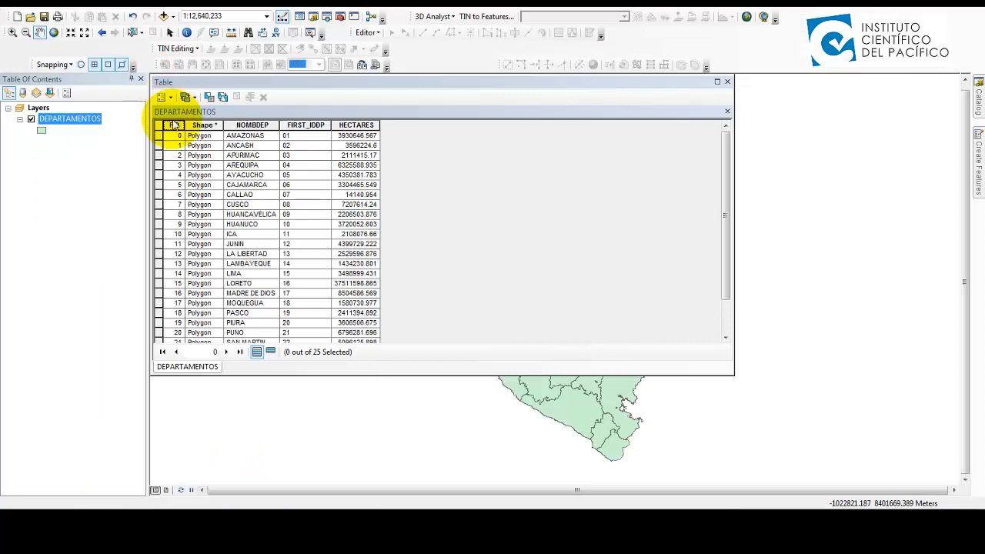
pyautogui.click(175, 140)
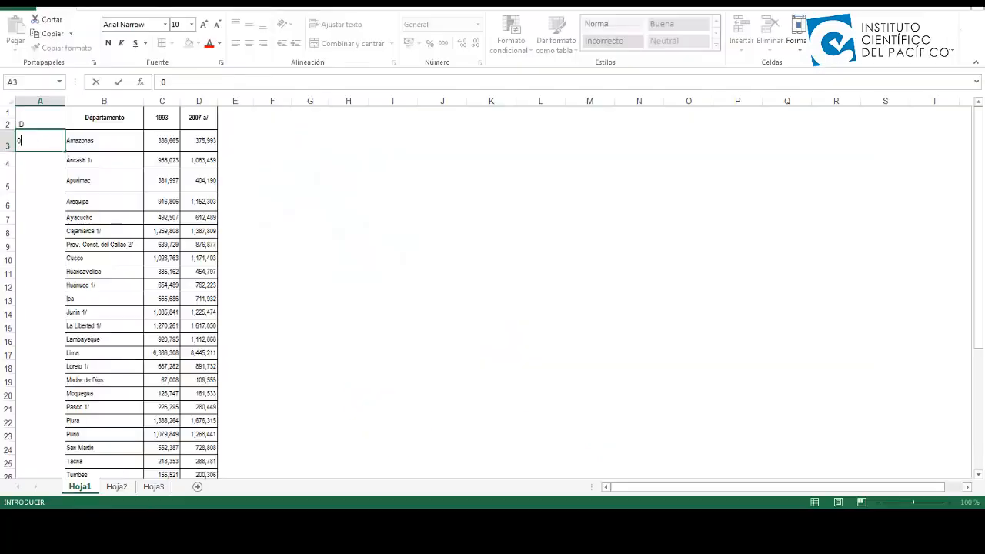
pyautogui.click(54, 161)
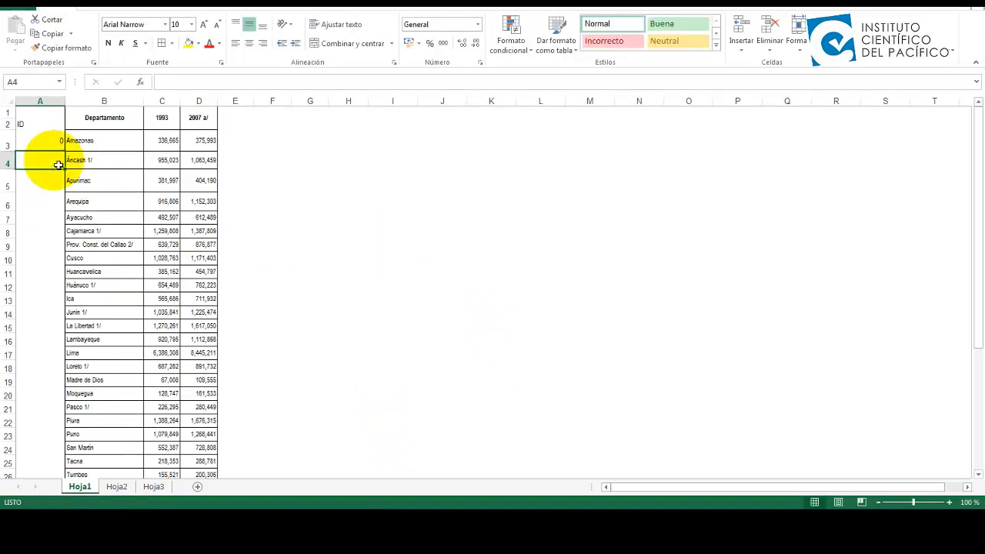
pyautogui.write('1')
pyautogui.click(61, 181)
pyautogui.write('2')
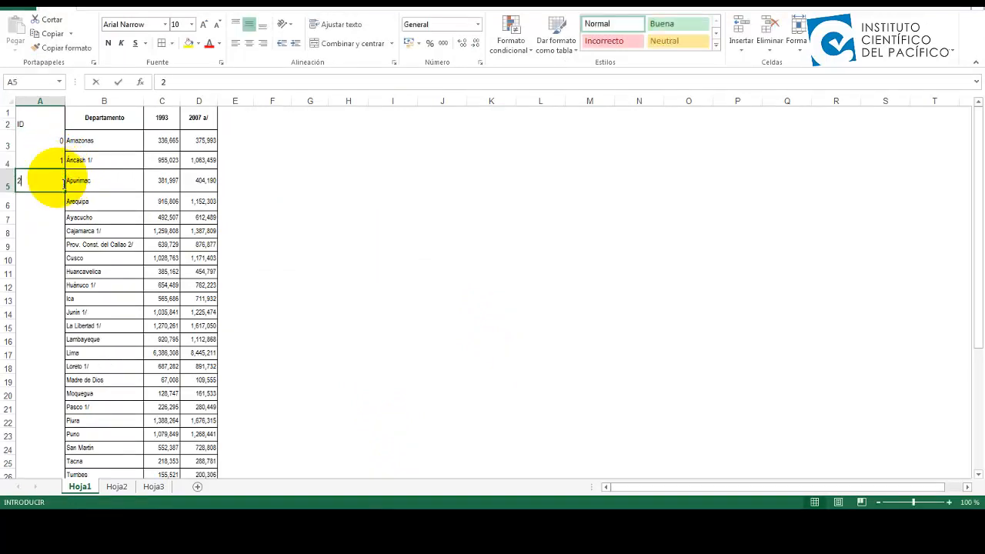
pyautogui.click(56, 202)
pyautogui.write('3')
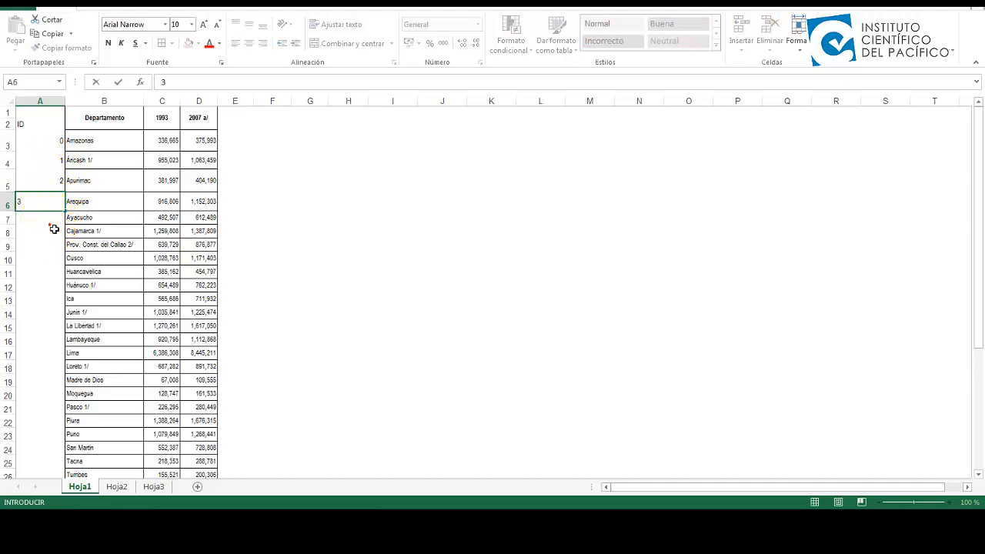
pyautogui.click(47, 225)
pyautogui.moveTo(57, 140); pyautogui.dragTo(60, 211)
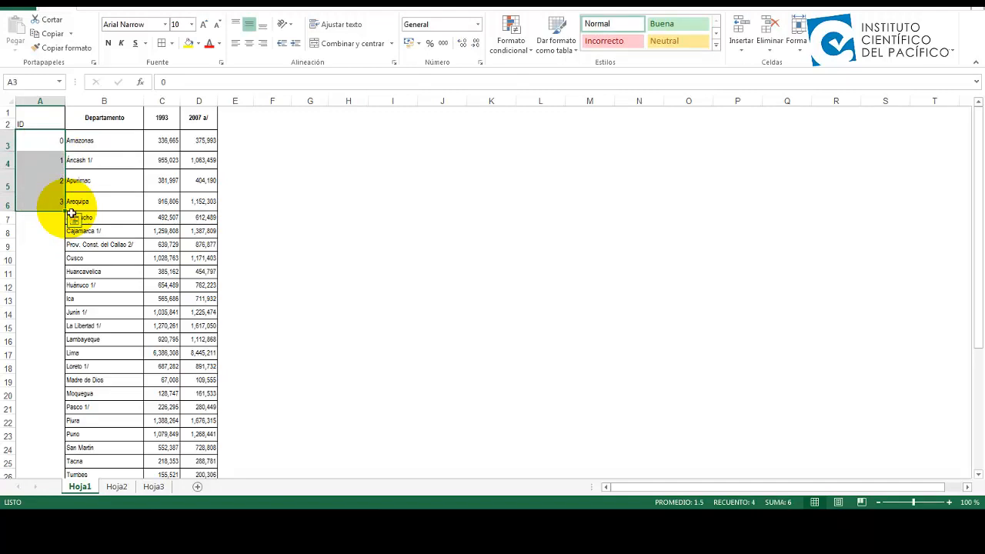
pyautogui.moveTo(66, 215); pyautogui.dragTo(70, 454)
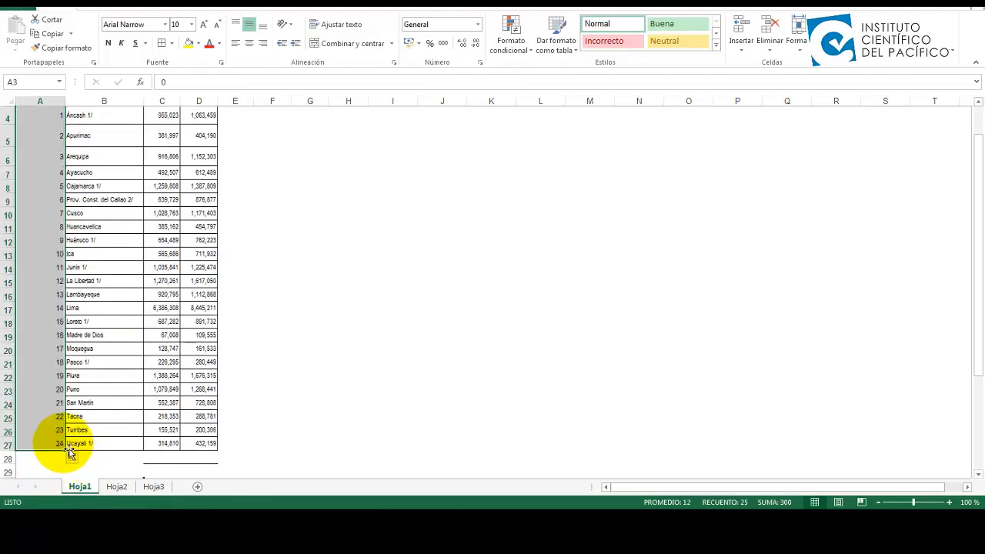
# - Compare the first and last IDs in the Excel table with the FID values of the DEPARTAMENTOS table in ArcMap
pyautogui.scroll(1, 44, 277)
pyautogui.click(49, 147)
pyautogui.scroll(-3, 49, 146)
pyautogui.click(54, 342)
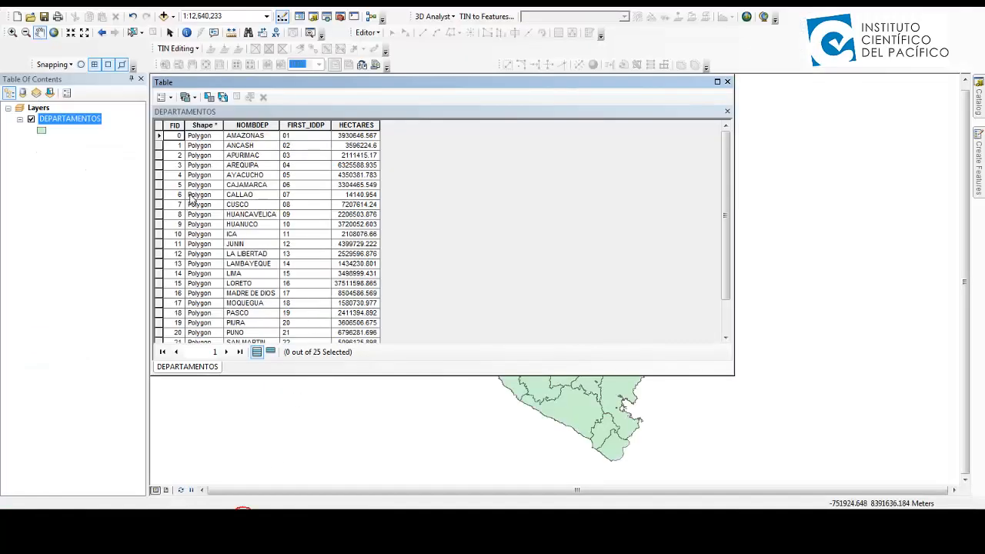
pyautogui.scroll(-2, 189, 215)
pyautogui.click(177, 332)
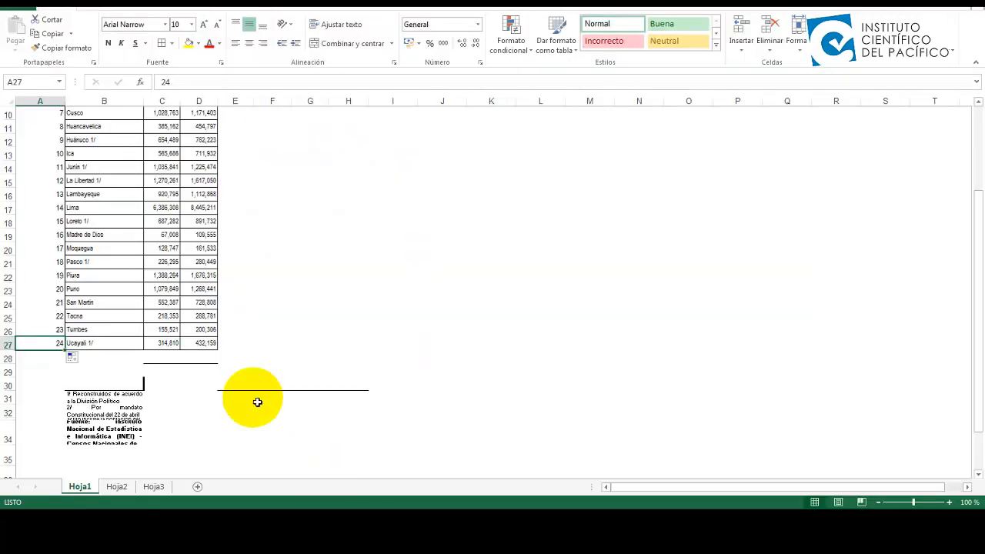
# - Merge and center the ID heading across cells A1:A2 of the Excel sheet
pyautogui.scroll(4, 143, 269)
pyautogui.click(51, 130)
pyautogui.moveTo(51, 129); pyautogui.dragTo(44, 115)
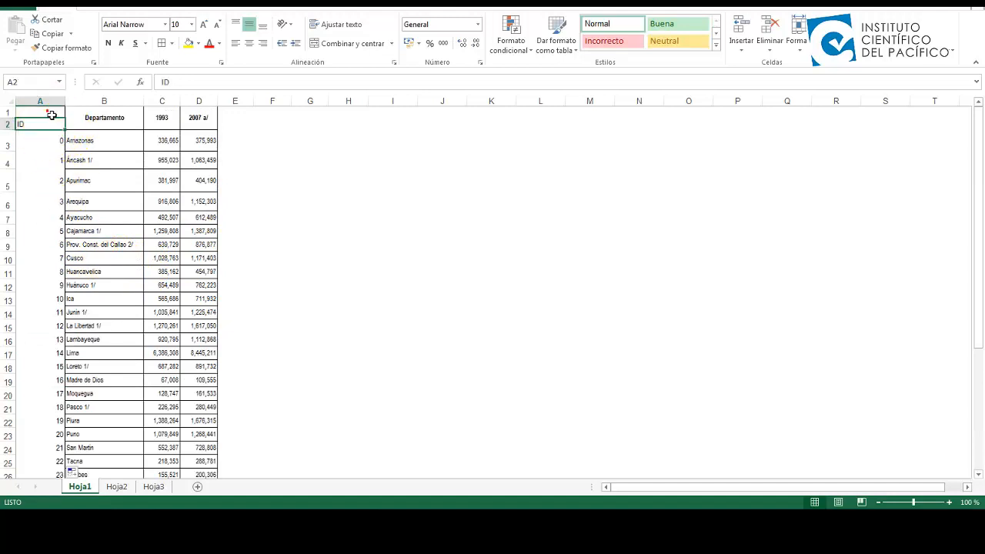
pyautogui.click(339, 44)
pyautogui.click(44, 119)
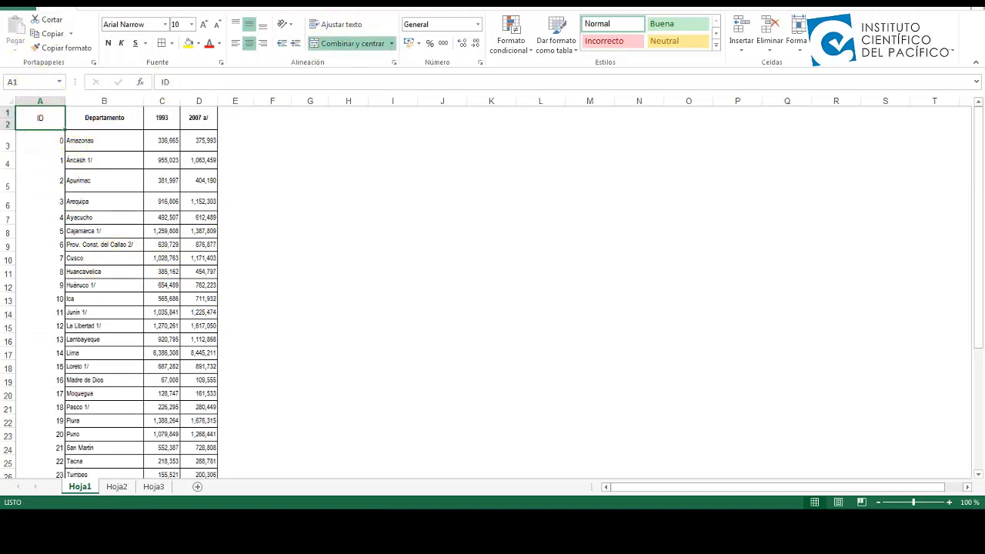
# - Save a copy of the workbook as POBLACION_ARCGIS in the ACHIVOS folder, in Excel 97-2003 format
pyautogui.click(19, 8)
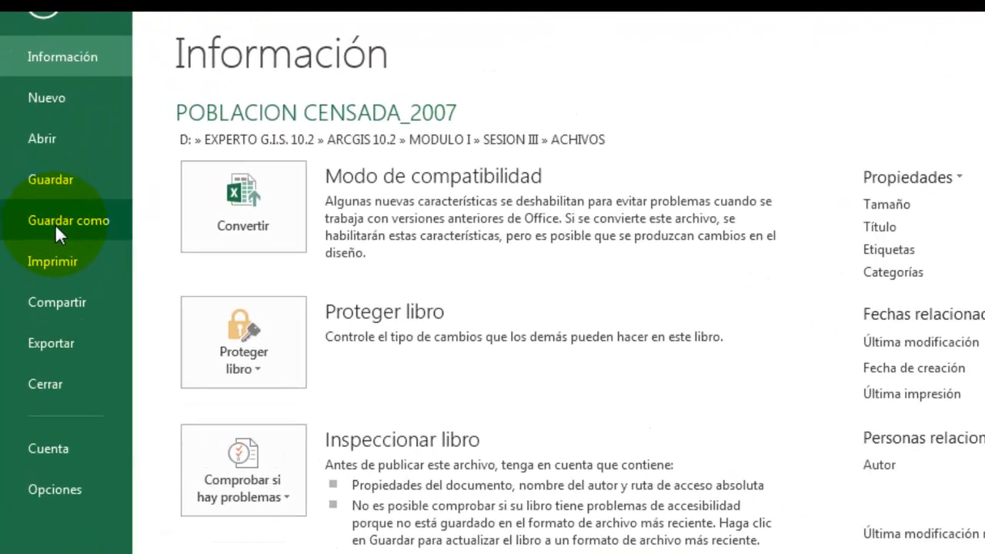
pyautogui.click(55, 224)
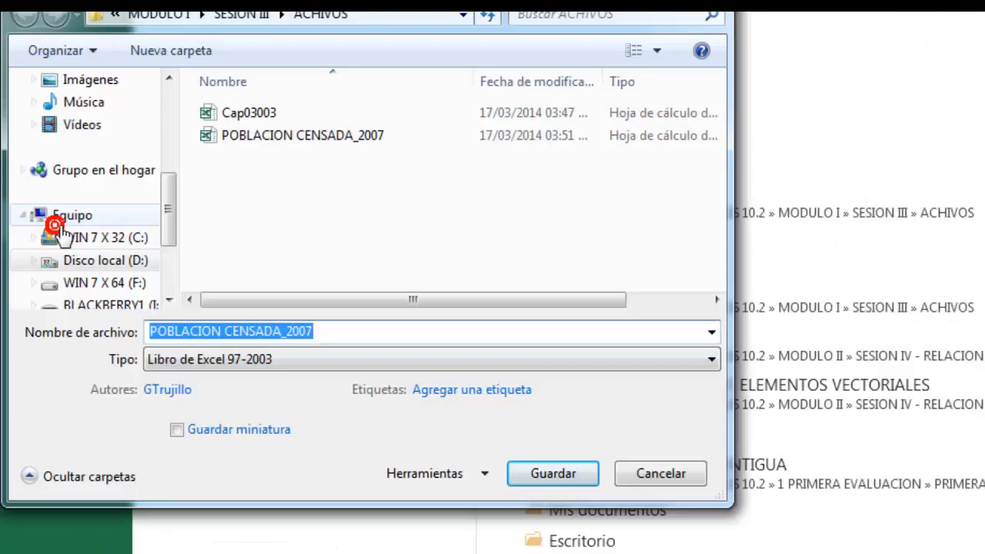
pyautogui.click(336, 333)
pyautogui.moveTo(332, 345); pyautogui.dragTo(61, 330)
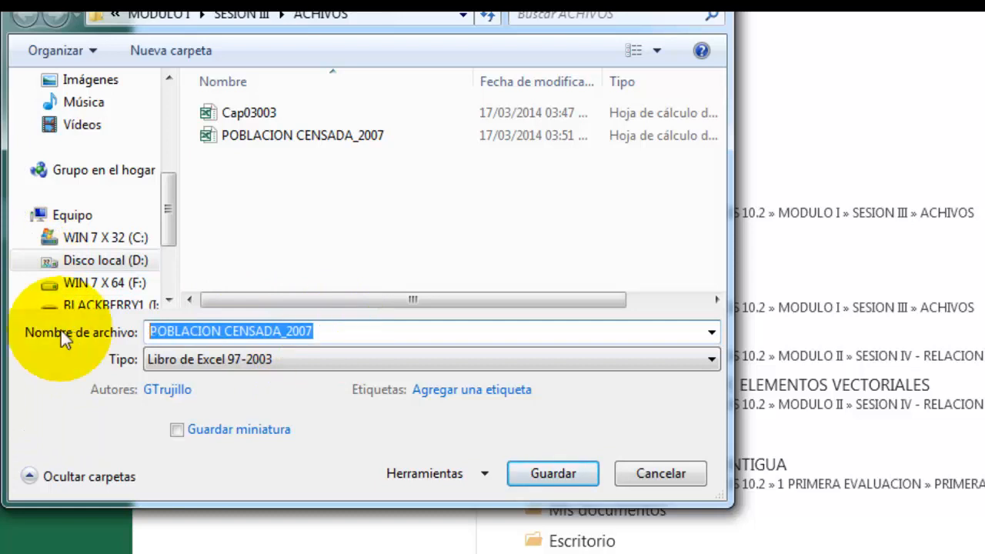
pyautogui.write('POBLACION')
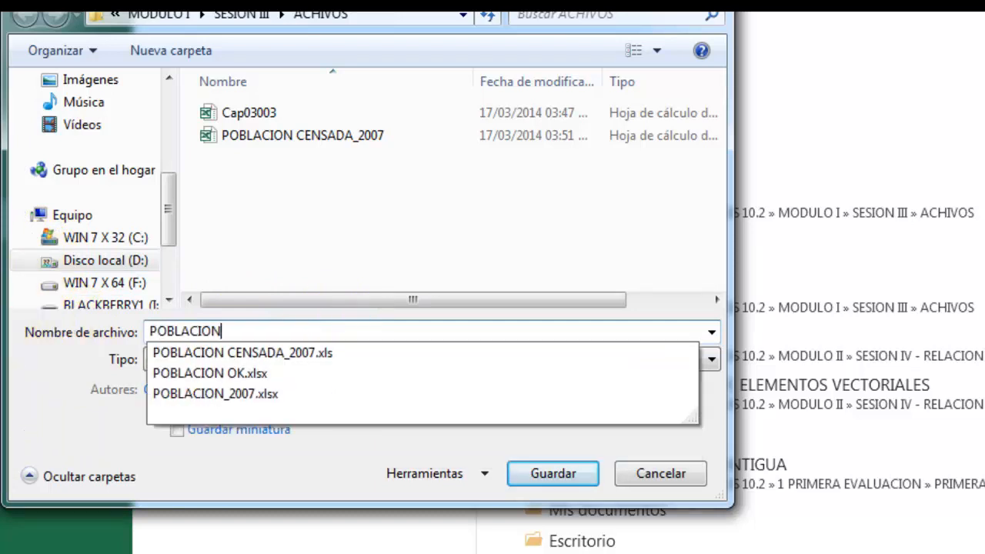
pyautogui.write('_ARCGIS')
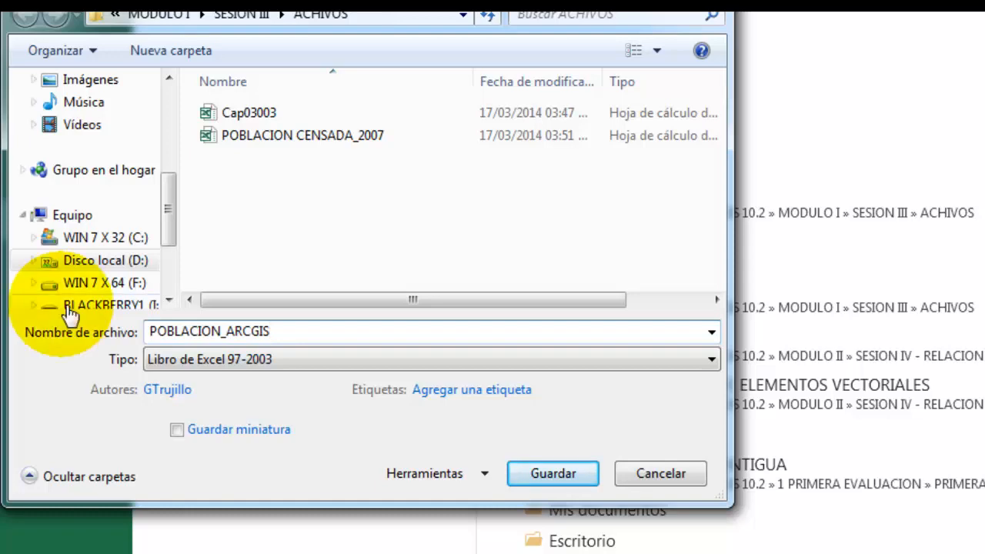
pyautogui.click(296, 366)
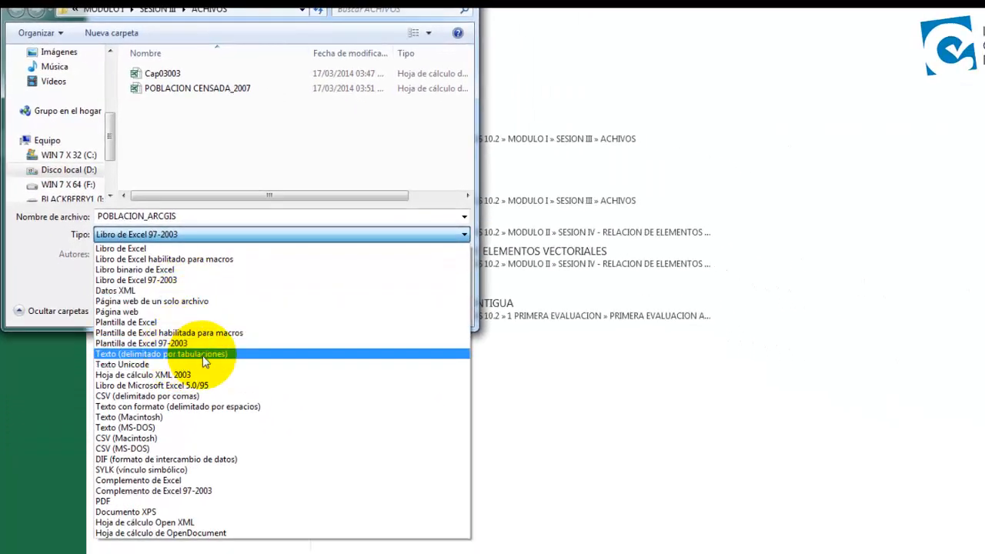
pyautogui.click(280, 217)
pyautogui.doubleClick(283, 219)
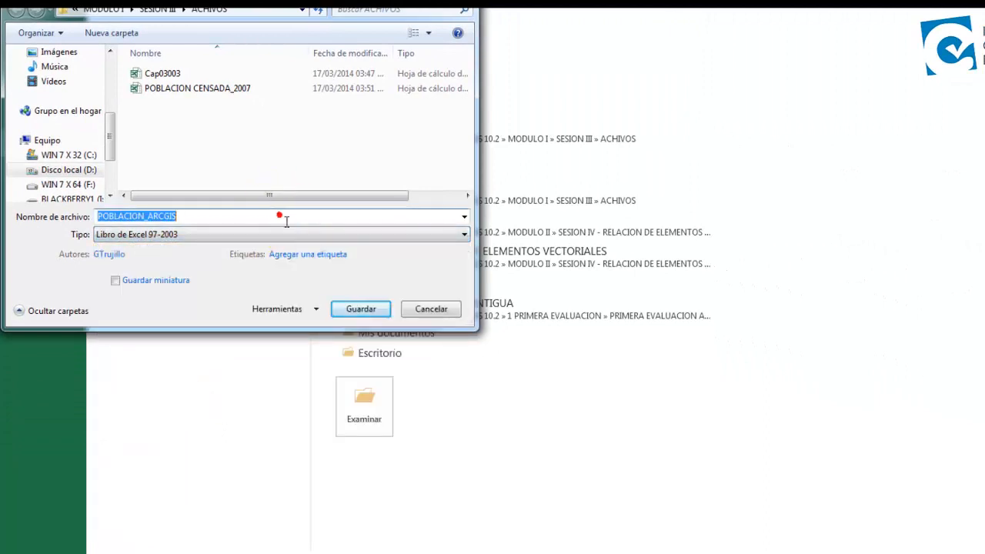
pyautogui.click(259, 221)
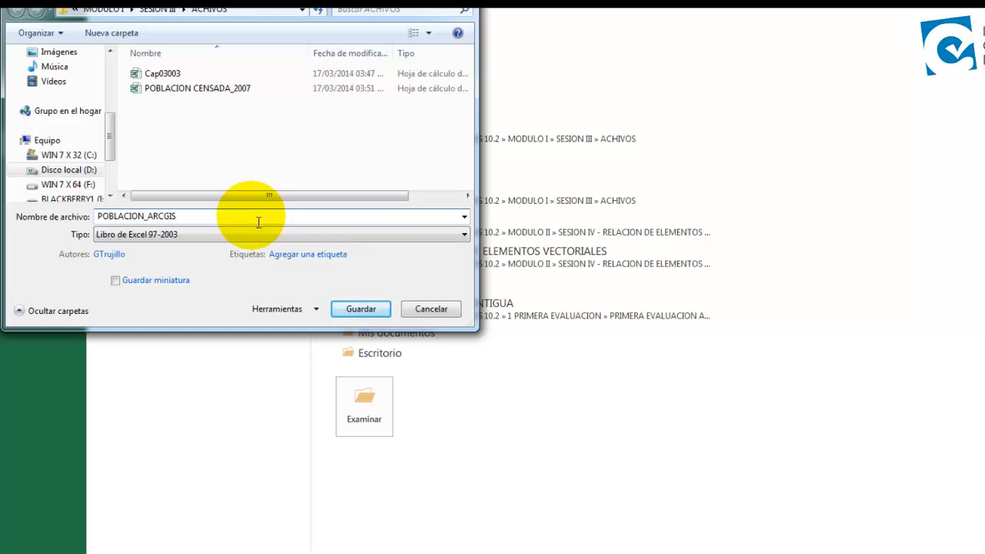
pyautogui.click(361, 309)
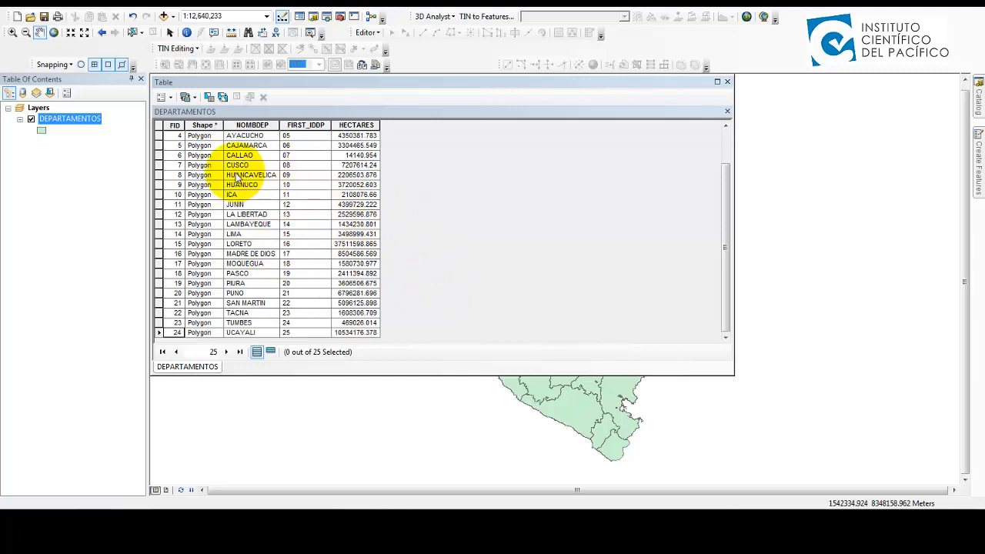
# - Start a join on the DEPARTAMENTOS table in ArcMap and set it to join attributes from a table
pyautogui.click(164, 98)
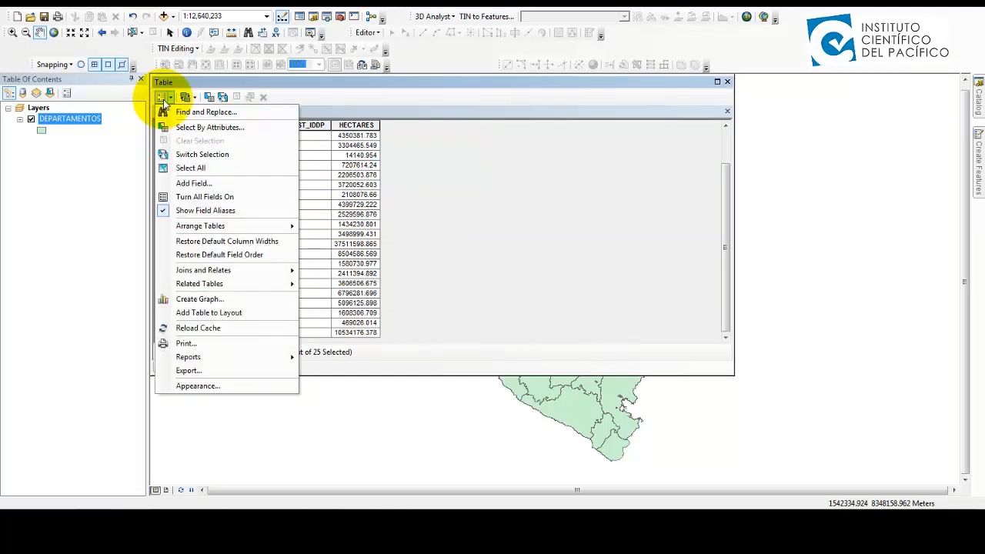
pyautogui.moveTo(206, 270)
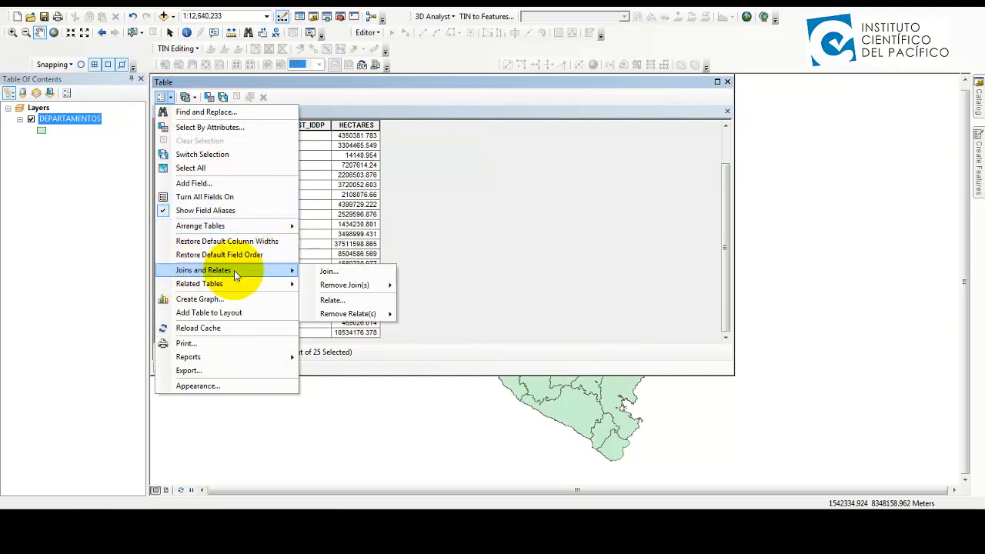
pyautogui.click(329, 271)
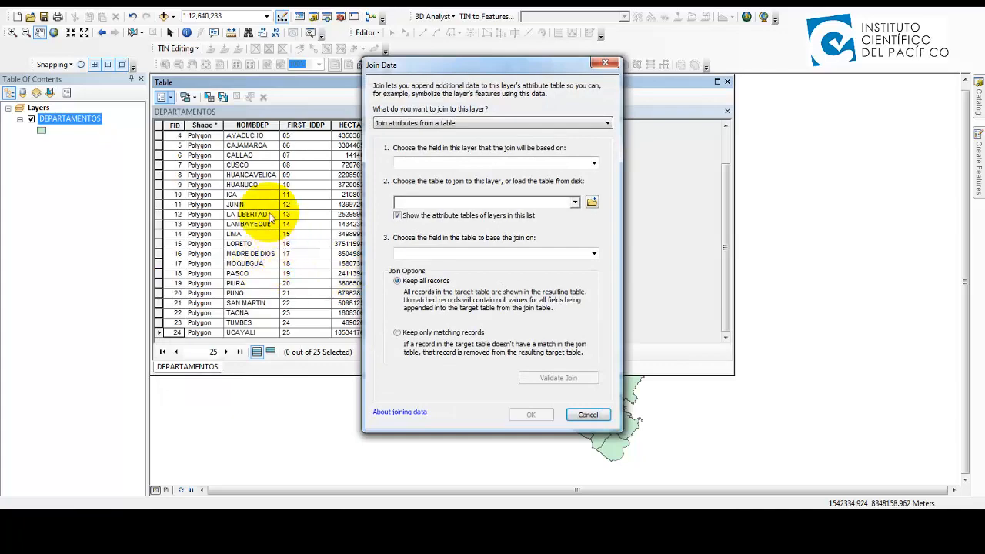
pyautogui.click(444, 125)
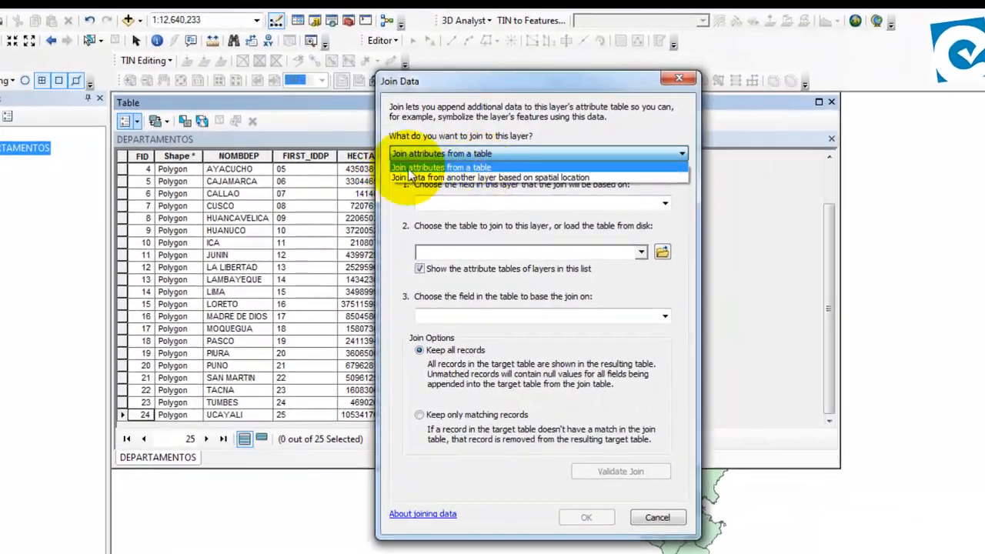
pyautogui.click(535, 167)
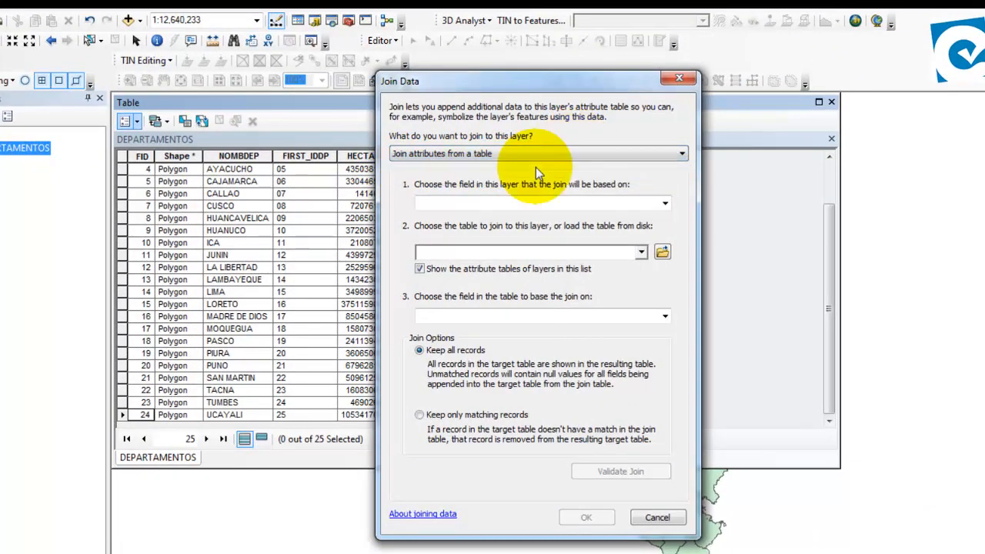
# - Base the join on the FID field of the DEPARTAMENTOS layer
pyautogui.click(665, 204)
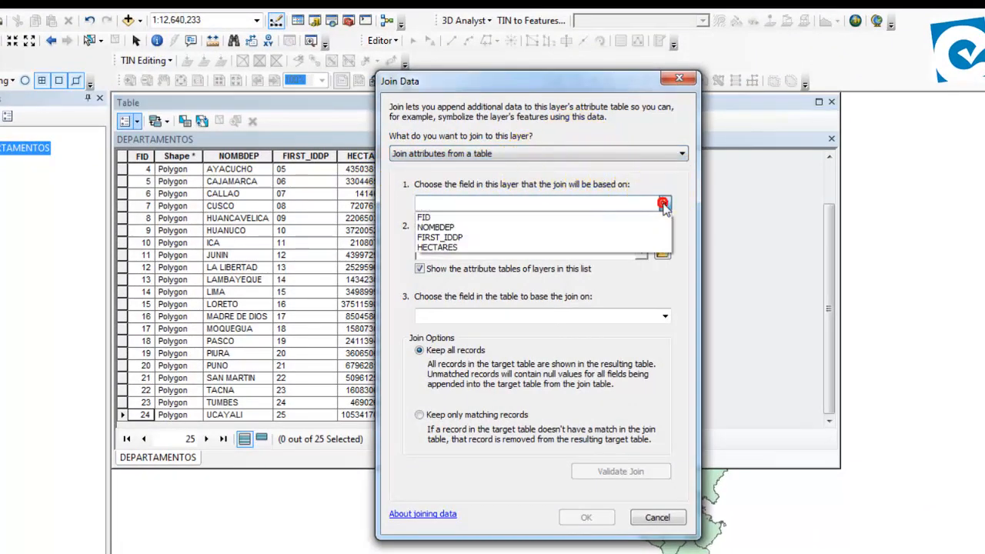
pyautogui.click(446, 229)
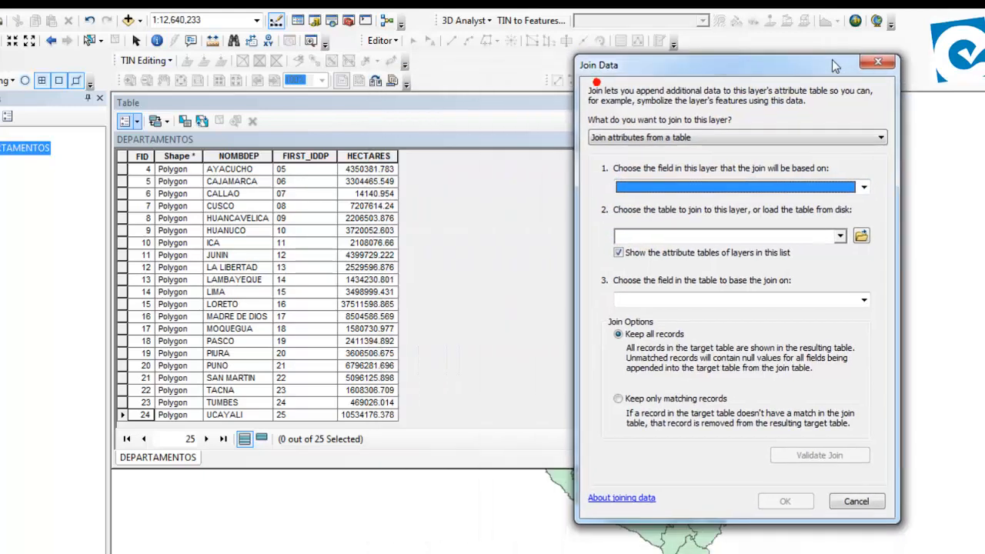
pyautogui.click(921, 177)
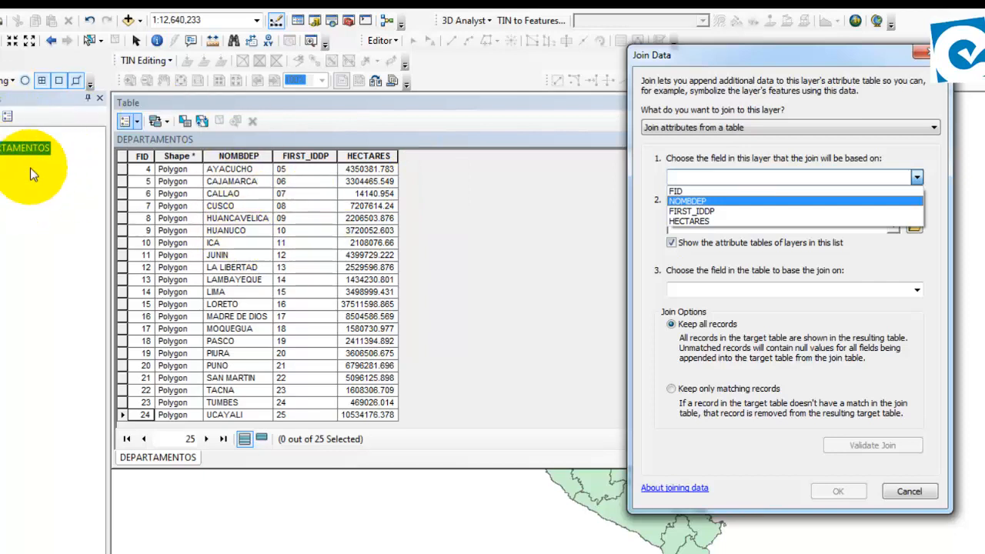
pyautogui.click(730, 174)
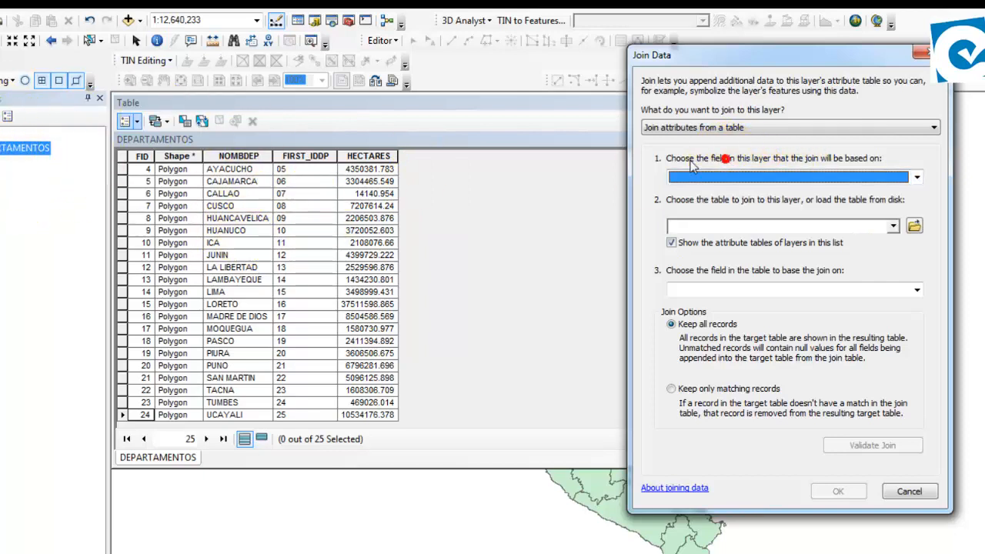
pyautogui.click(728, 176)
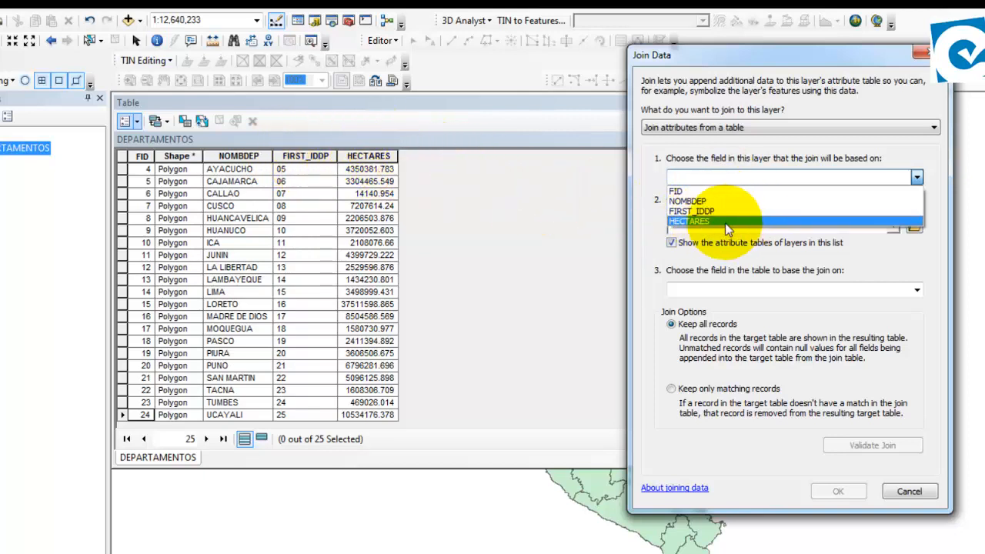
pyautogui.click(675, 191)
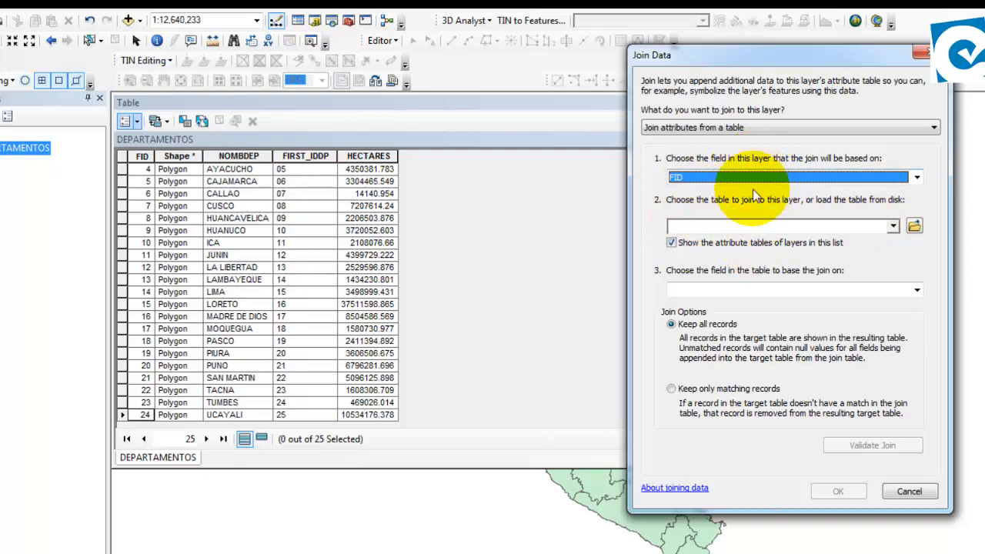
# - Browse to the ACHIVOS folder for the join table and open the POBLACION_ARCGIS.xls workbook
pyautogui.click(912, 227)
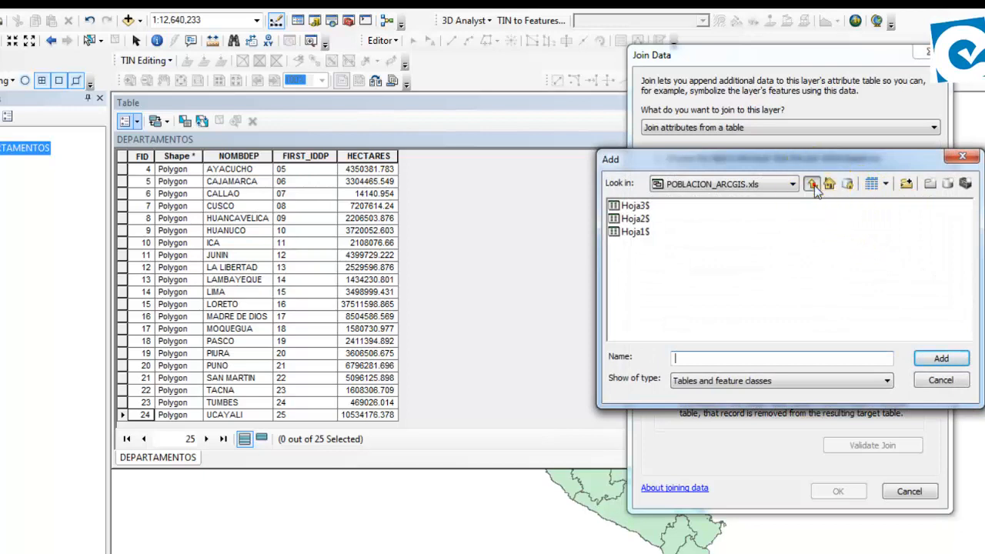
pyautogui.click(814, 185)
pyautogui.click(813, 186)
pyautogui.click(643, 232)
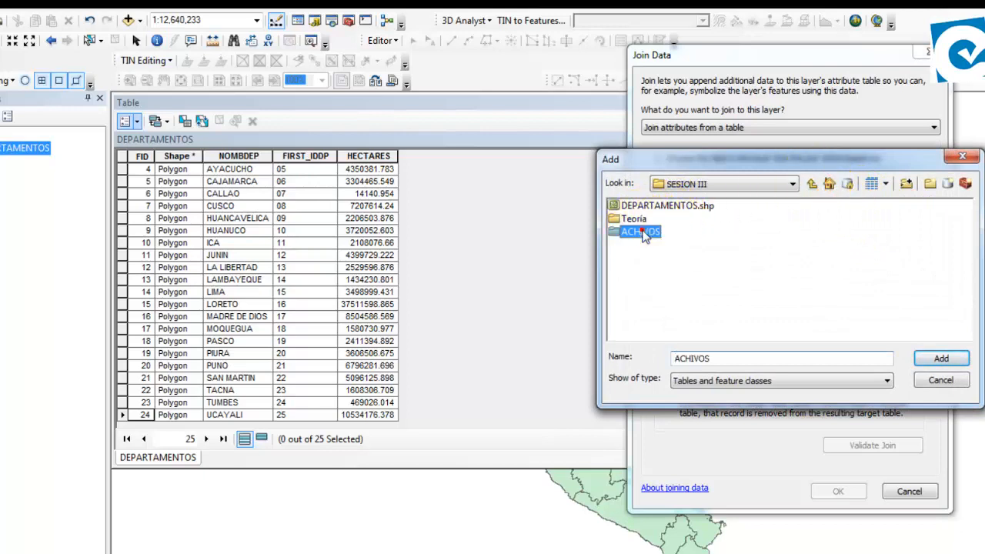
pyautogui.doubleClick(644, 232)
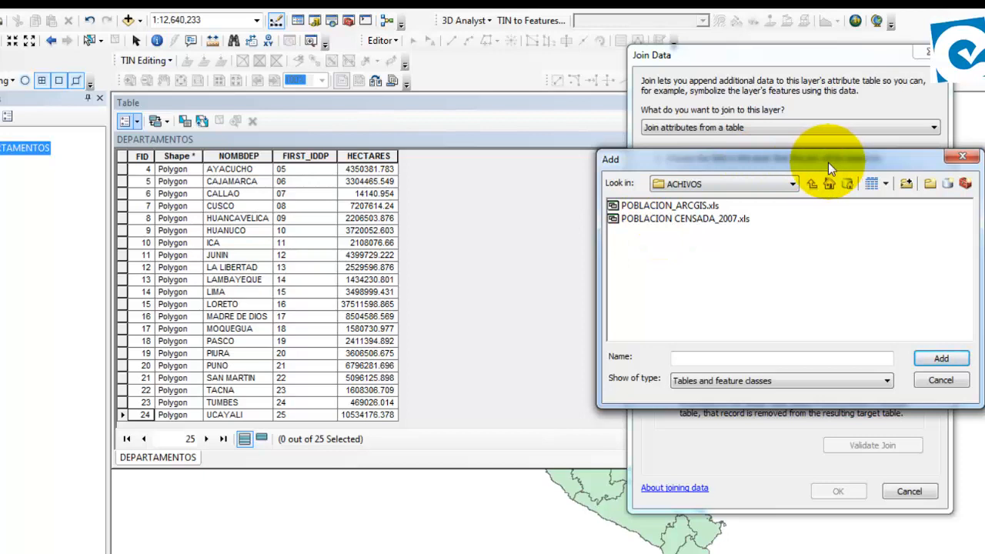
pyautogui.moveTo(828, 163); pyautogui.dragTo(828, 169)
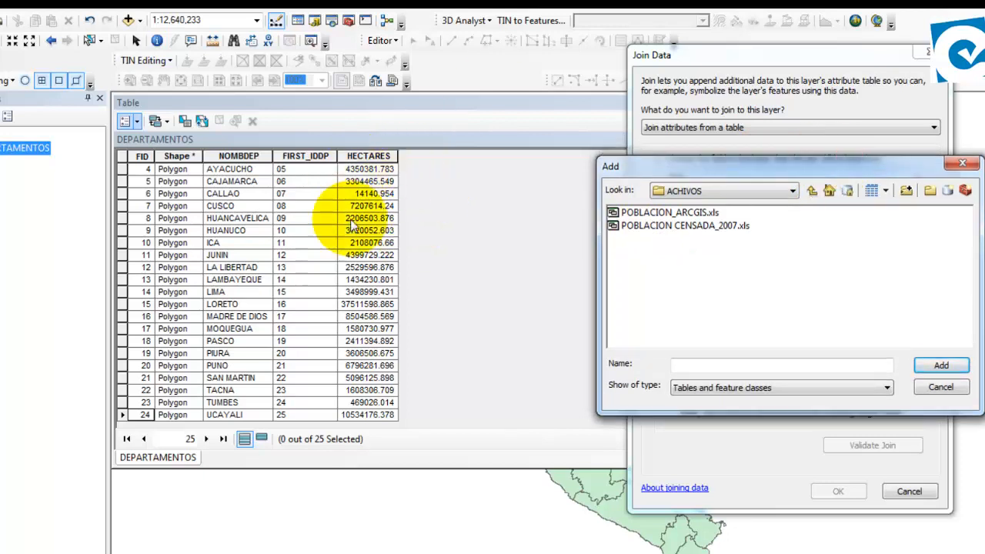
pyautogui.click(670, 225)
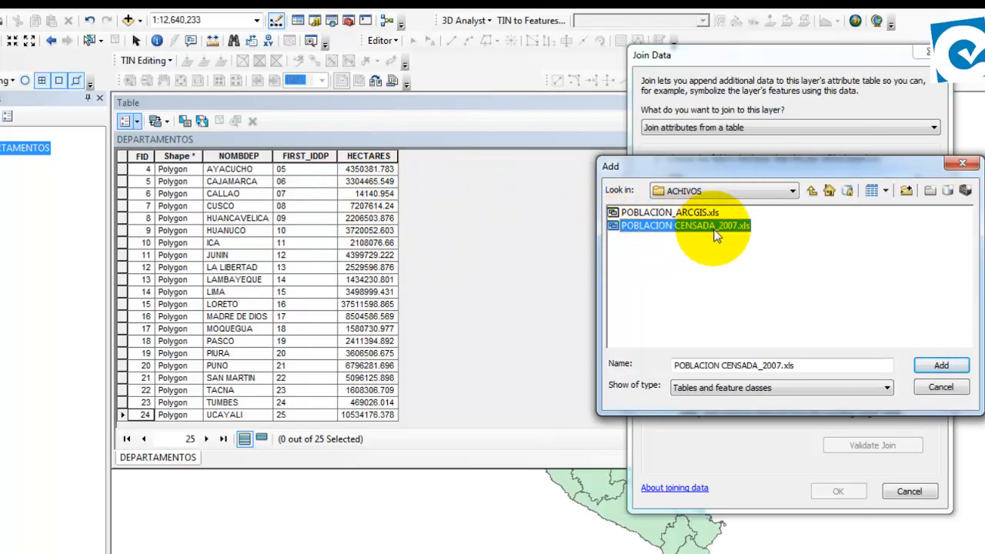
pyautogui.click(671, 213)
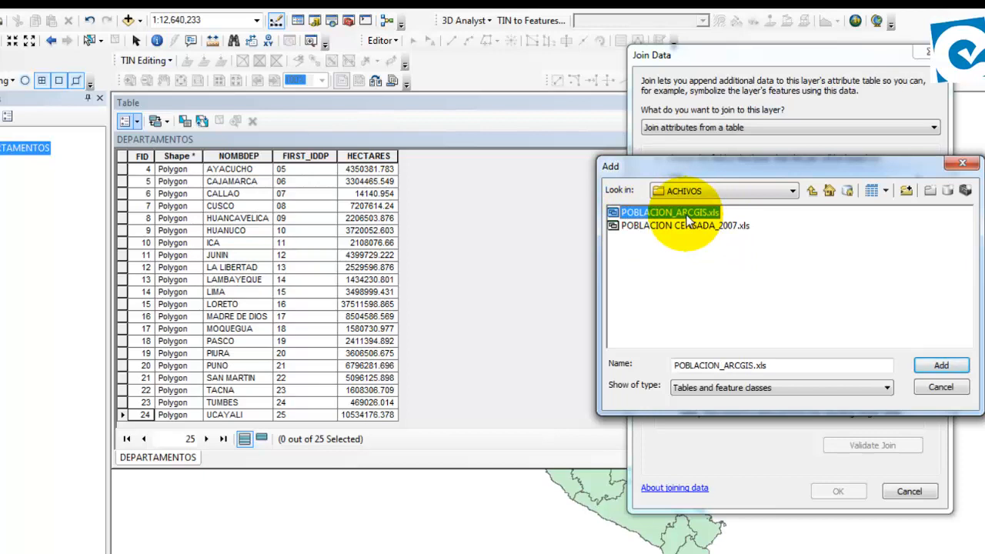
pyautogui.doubleClick(688, 218)
# - Choose the Hoja1$ sheet as the table to join to the layer
pyautogui.click(635, 213)
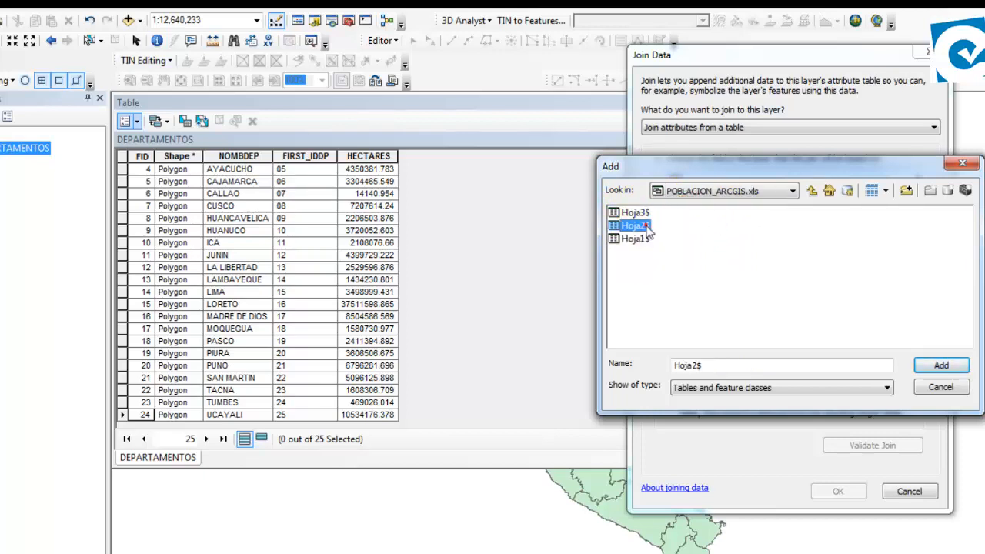
pyautogui.click(640, 225)
pyautogui.click(640, 238)
pyautogui.click(641, 225)
pyautogui.click(637, 209)
pyautogui.click(634, 224)
pyautogui.click(637, 238)
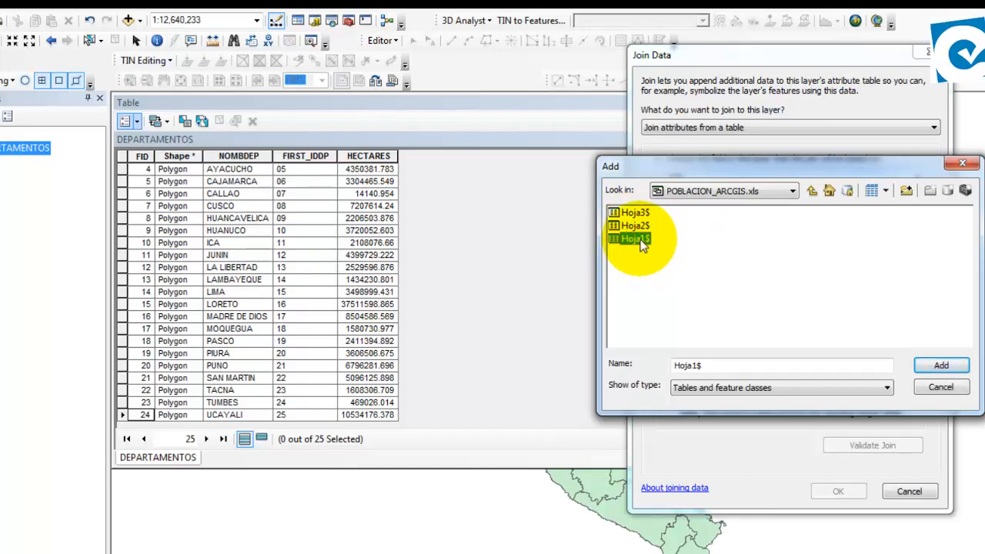
pyautogui.doubleClick(643, 240)
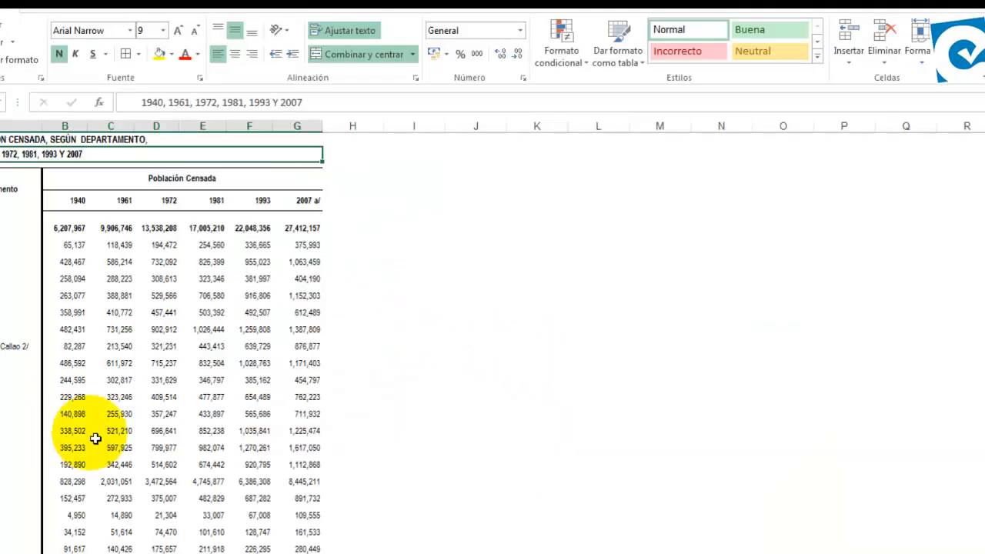
# - Compare the sheets Hoja1, Hoja2 and Hoja3 in Excel with the sheets offered for the join in ArcMap
pyautogui.scroll(-3, 183, 272)
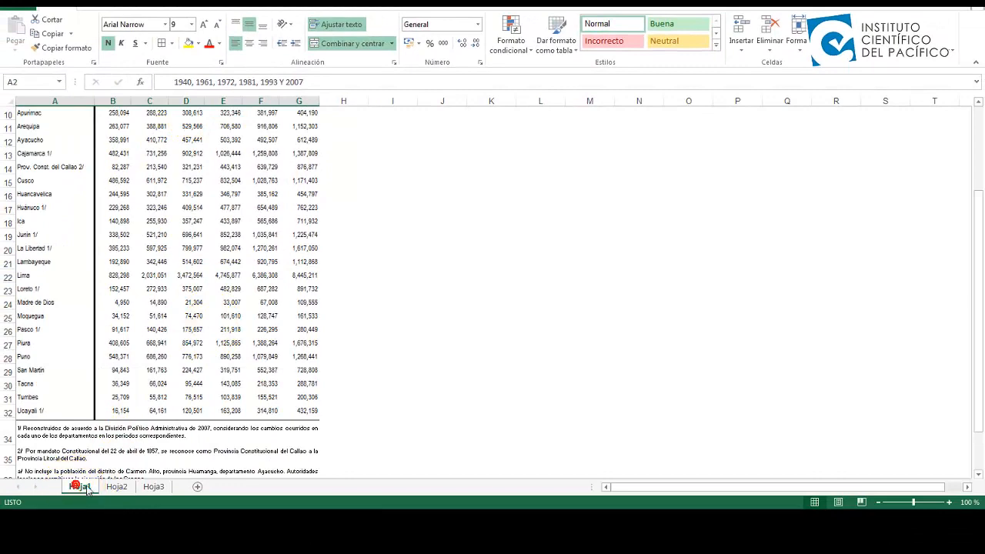
pyautogui.click(154, 486)
pyautogui.click(89, 488)
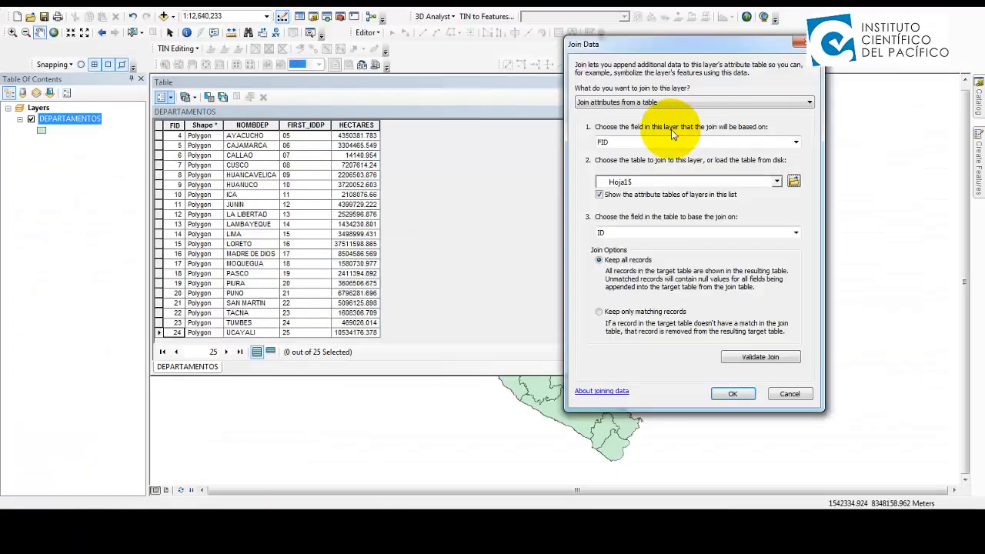
pyautogui.click(793, 181)
pyautogui.click(570, 186)
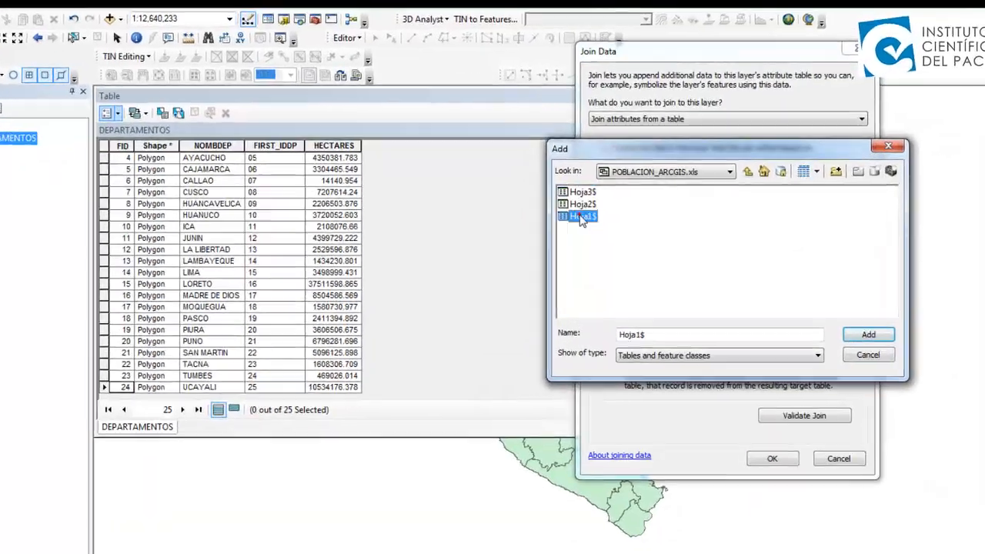
pyautogui.click(581, 202)
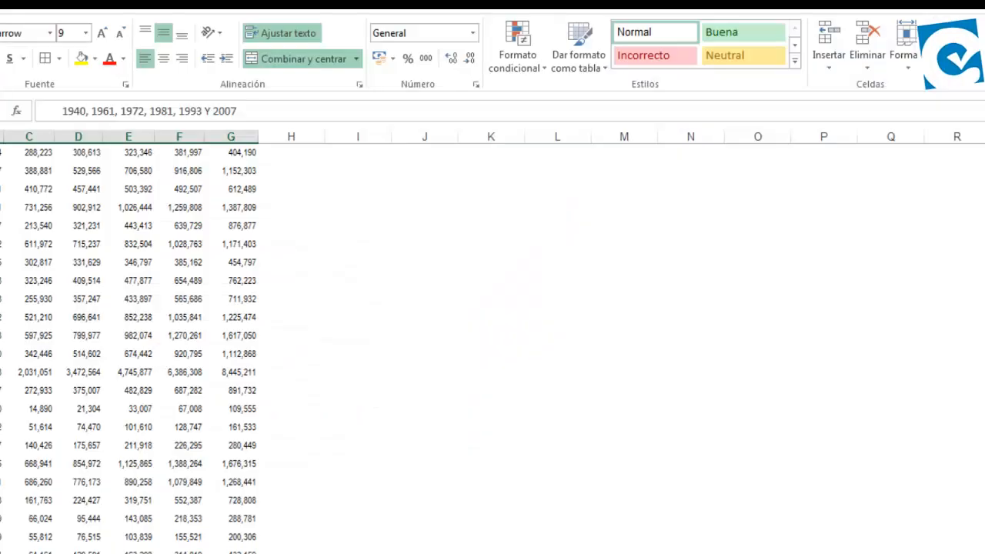
pyautogui.click(39, 534)
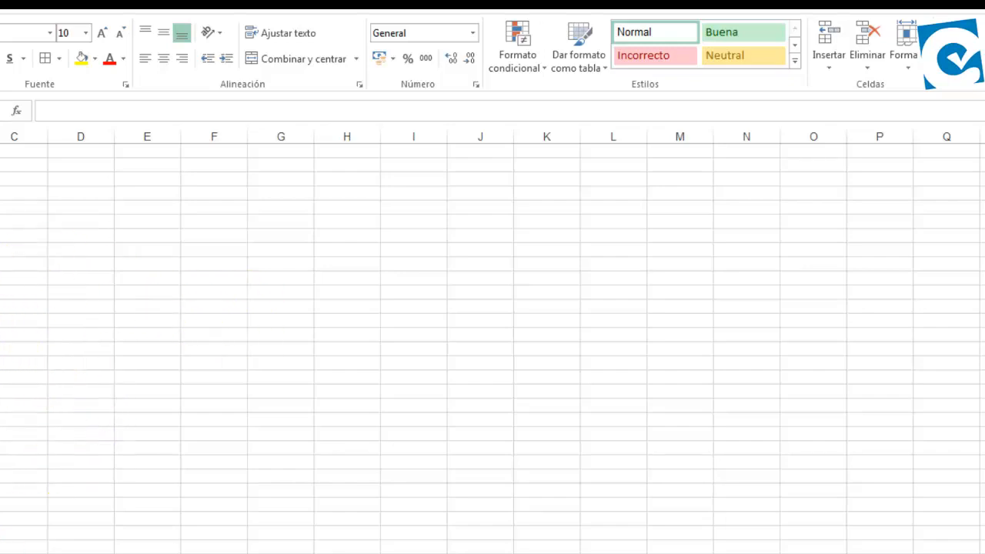
pyautogui.hotkey('ctrl', 'pageup')
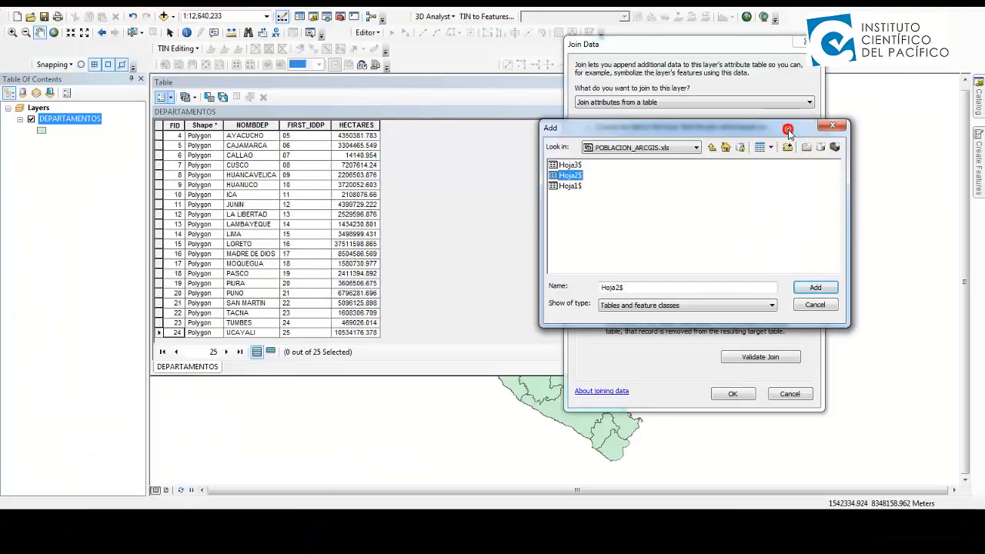
# - Reload the Hoja1$ sheet of POBLACION_ARCGIS.xls as the join table
pyautogui.moveTo(781, 130); pyautogui.dragTo(786, 135)
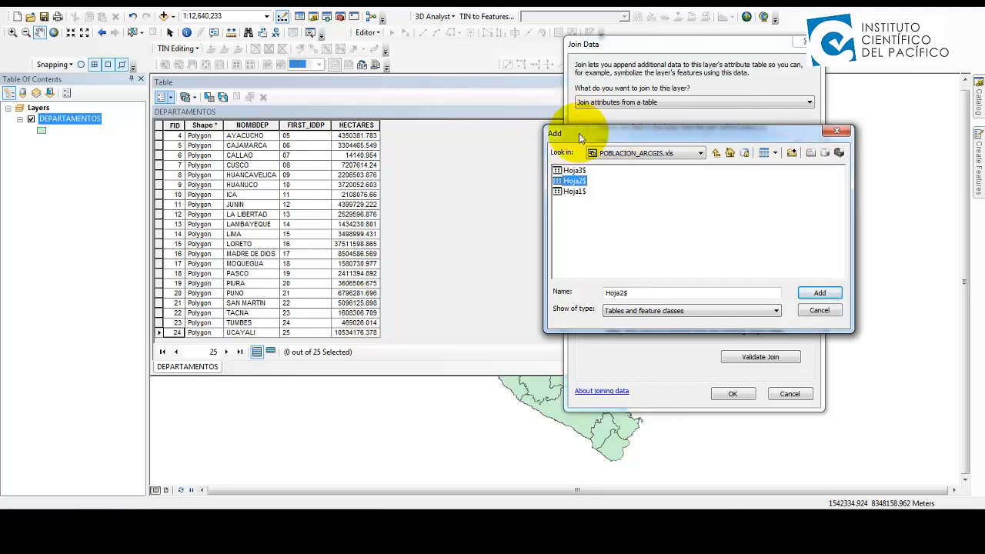
pyautogui.moveTo(581, 134); pyautogui.dragTo(589, 135)
pyautogui.click(583, 192)
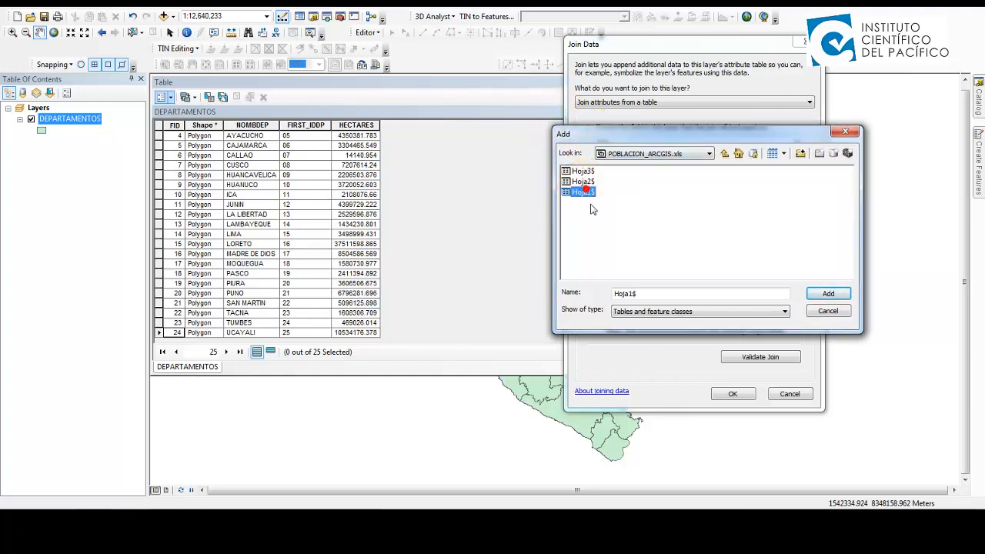
pyautogui.click(834, 297)
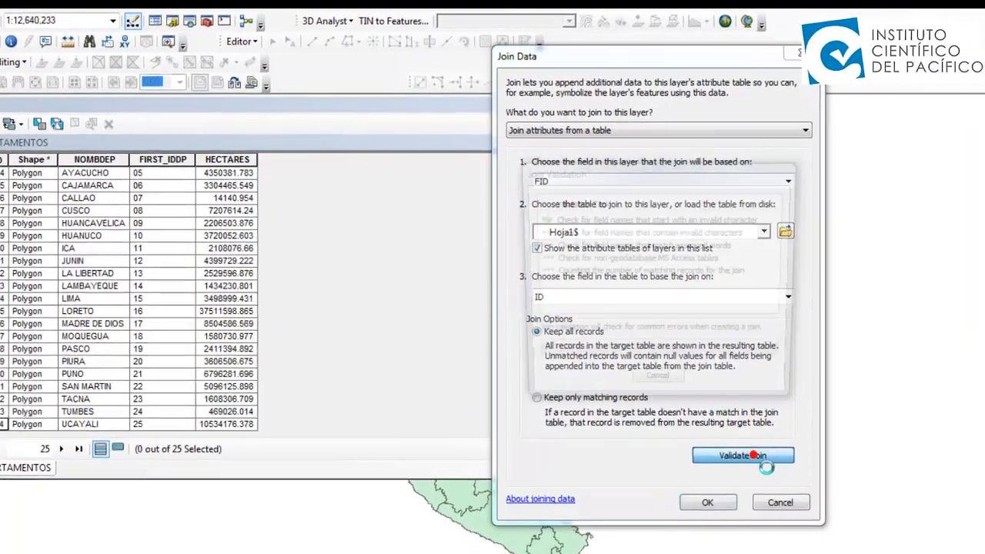
# - Validate the join and arrange the validation report to check the list of validation tasks
pyautogui.click(734, 422)
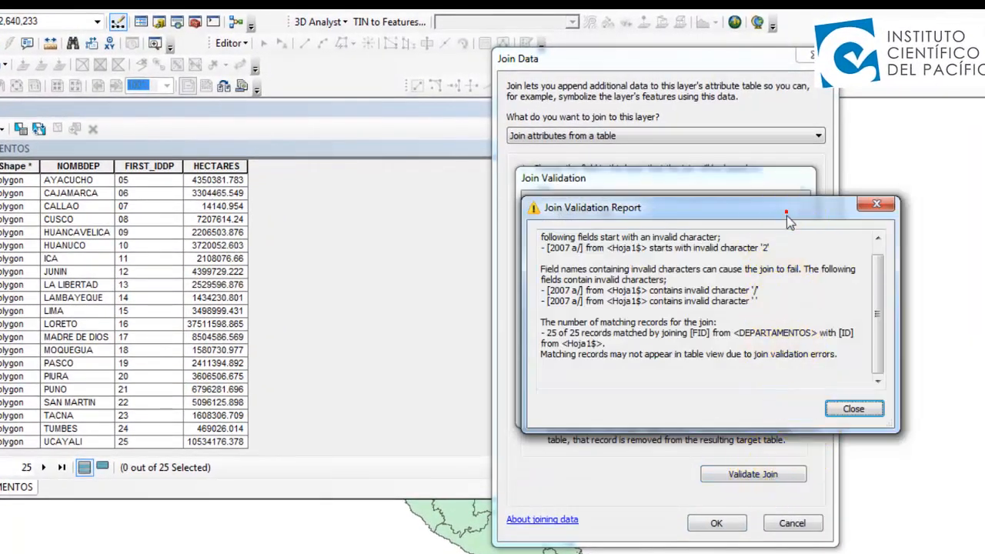
pyautogui.moveTo(786, 211); pyautogui.dragTo(788, 221)
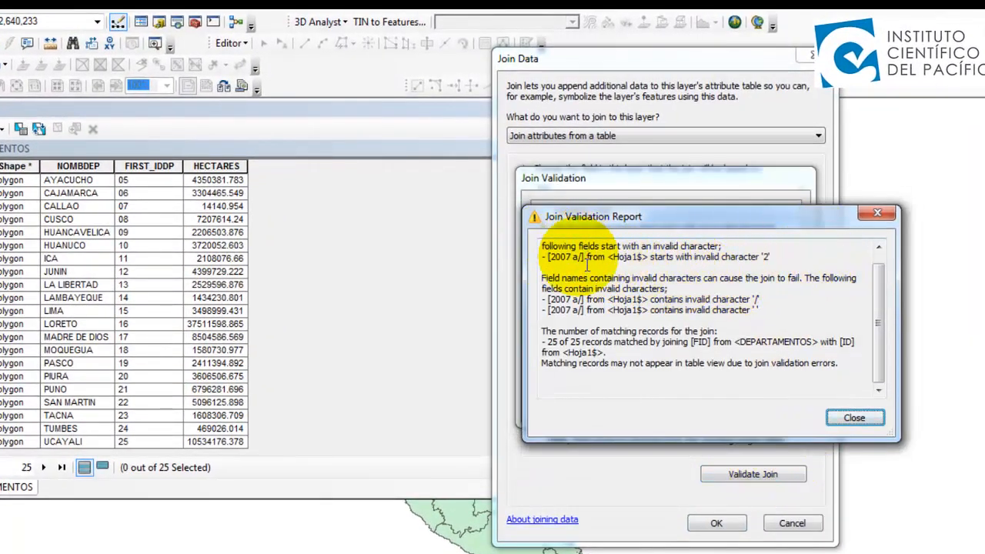
pyautogui.moveTo(700, 231); pyautogui.dragTo(693, 341)
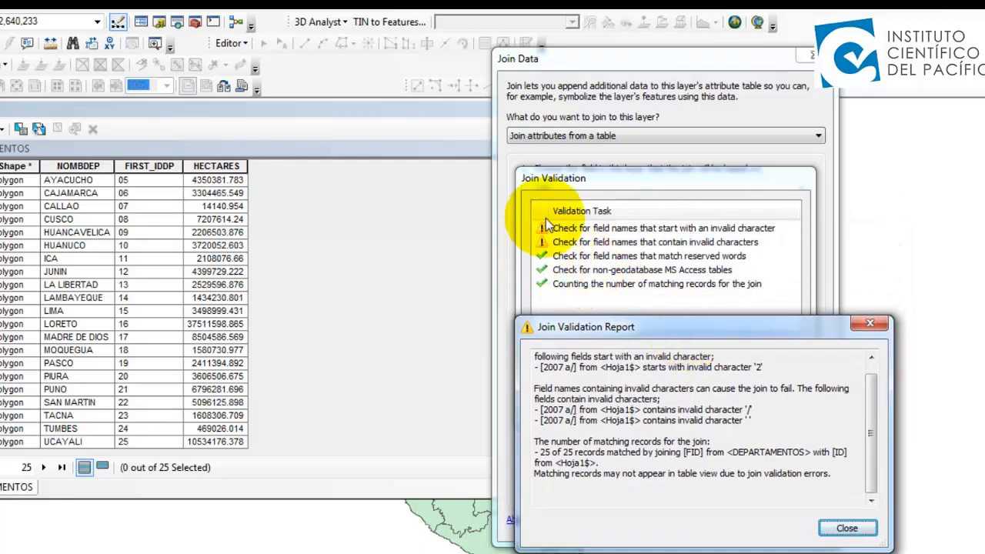
pyautogui.moveTo(675, 331); pyautogui.dragTo(660, 221)
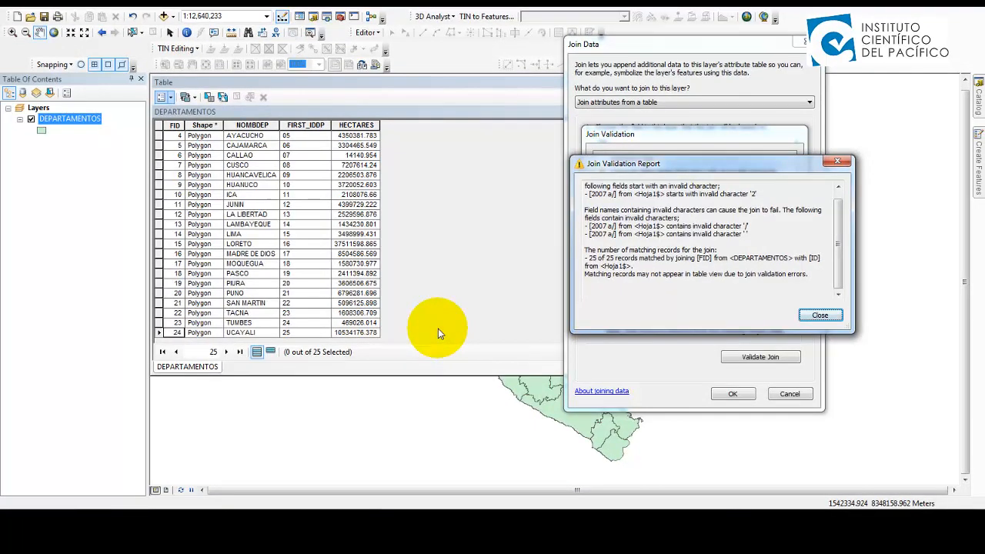
# - Examine which characters in the 2007 field name of Hoja1$ the join validation report marks as invalid
pyautogui.hotkey('alt', 'Tab')
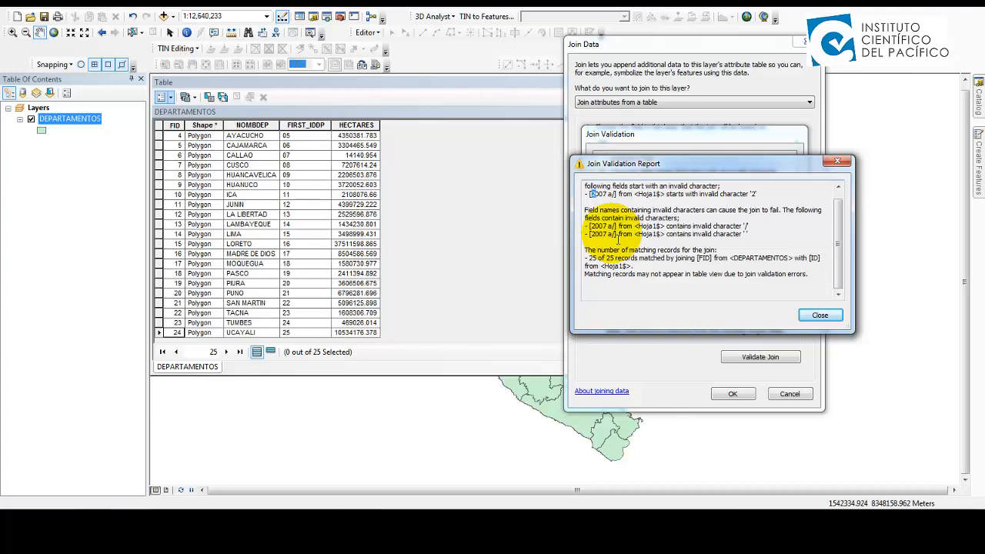
pyautogui.click(597, 198)
pyautogui.click(745, 228)
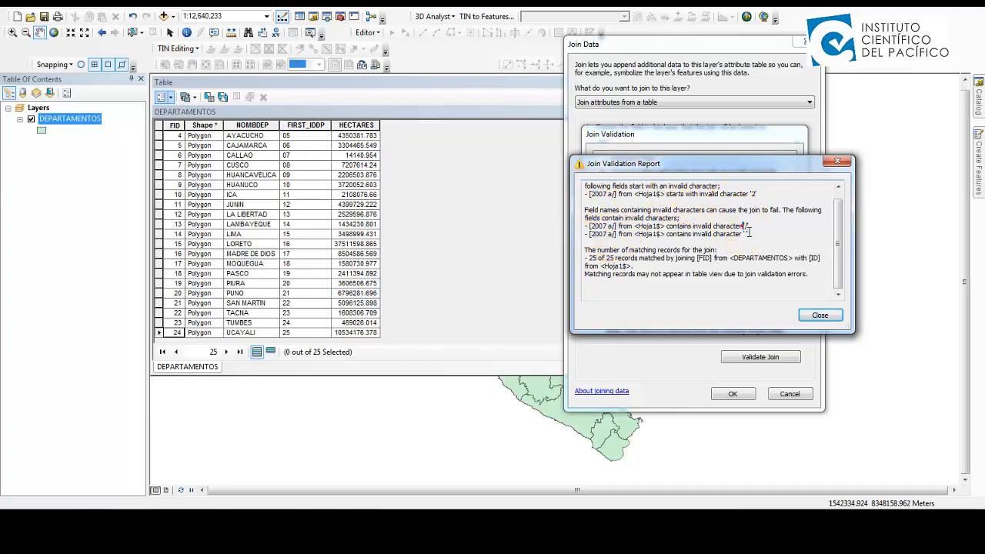
pyautogui.click(747, 227)
pyautogui.click(744, 227)
pyautogui.doubleClick(754, 195)
pyautogui.keyDown('shift'); pyautogui.click(617, 194); pyautogui.keyUp('shift')
pyautogui.click(616, 194)
pyautogui.click(612, 194)
pyautogui.click(612, 194)
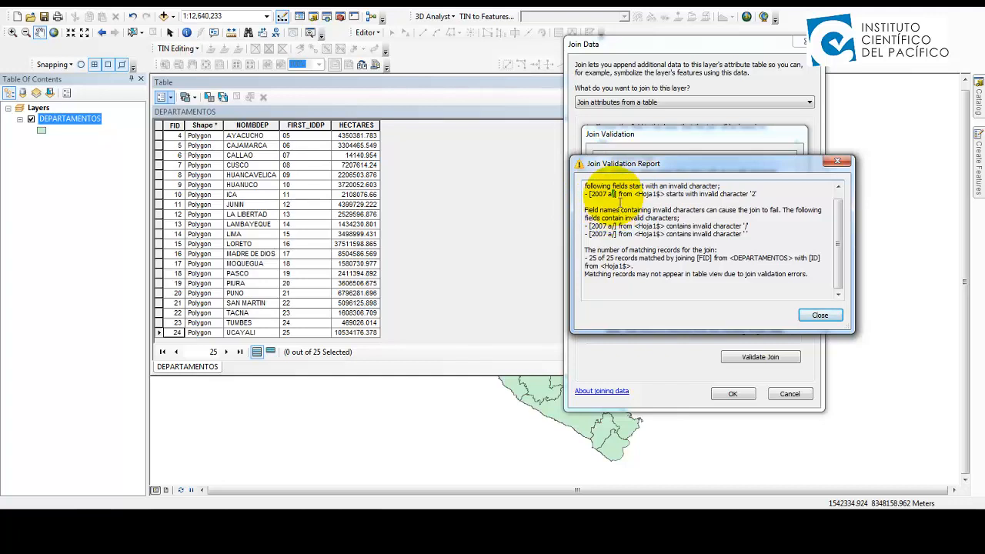
pyautogui.click(595, 193)
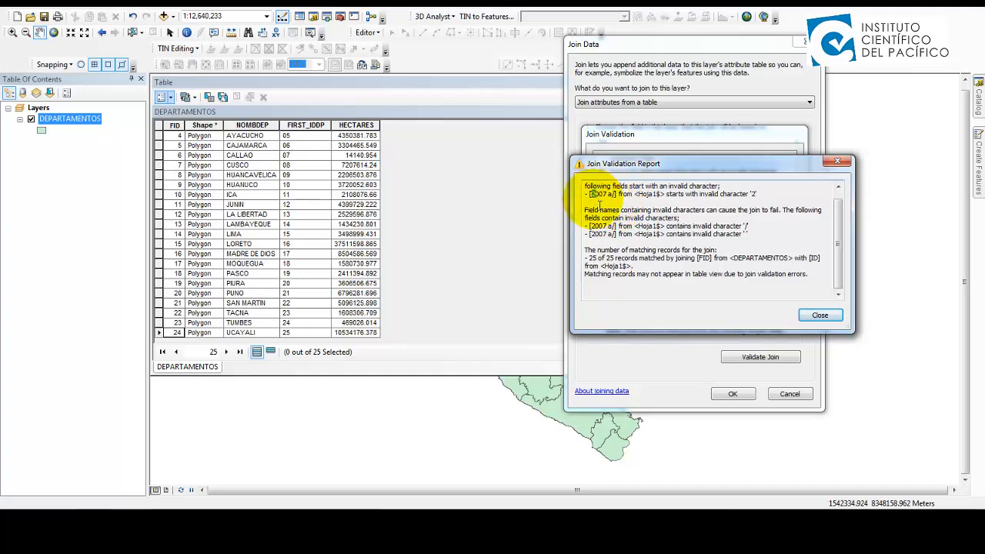
pyautogui.click(597, 202)
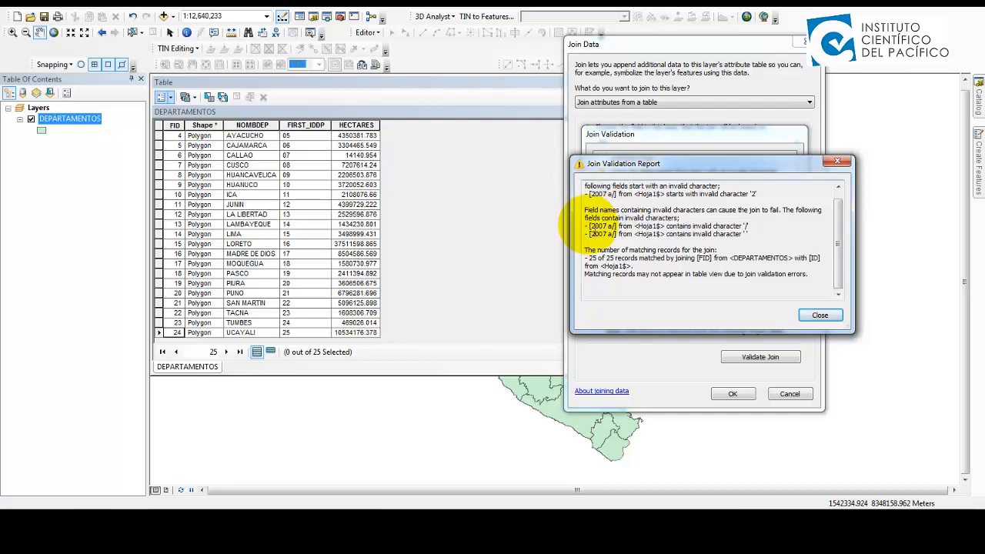
# - Switch to the POBLACION_ARCGIS workbook in Excel and rename the Hoja1 headers to POB1993 in C1 and "POB2007 a" in D1
pyautogui.click(360, 525)
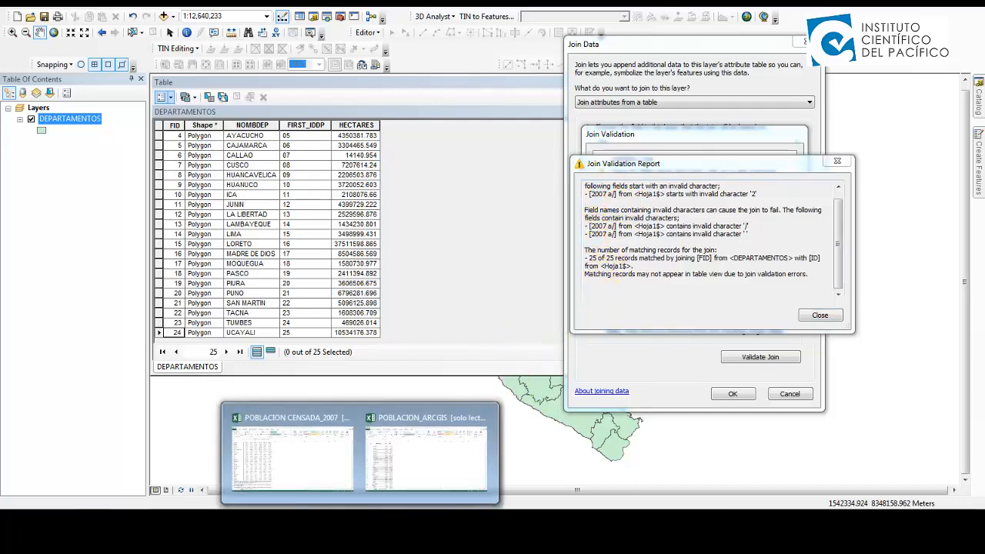
pyautogui.click(419, 456)
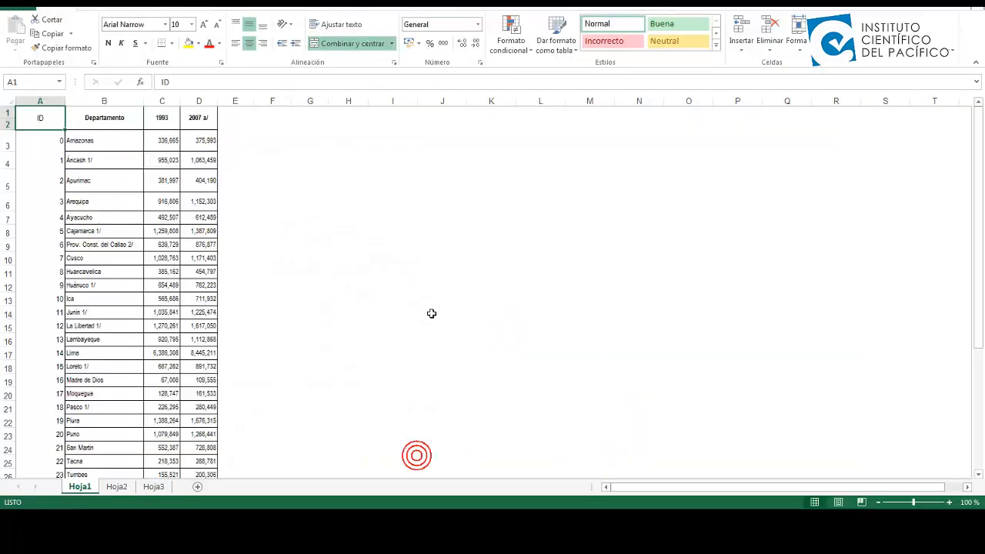
pyautogui.doubleClick(197, 118)
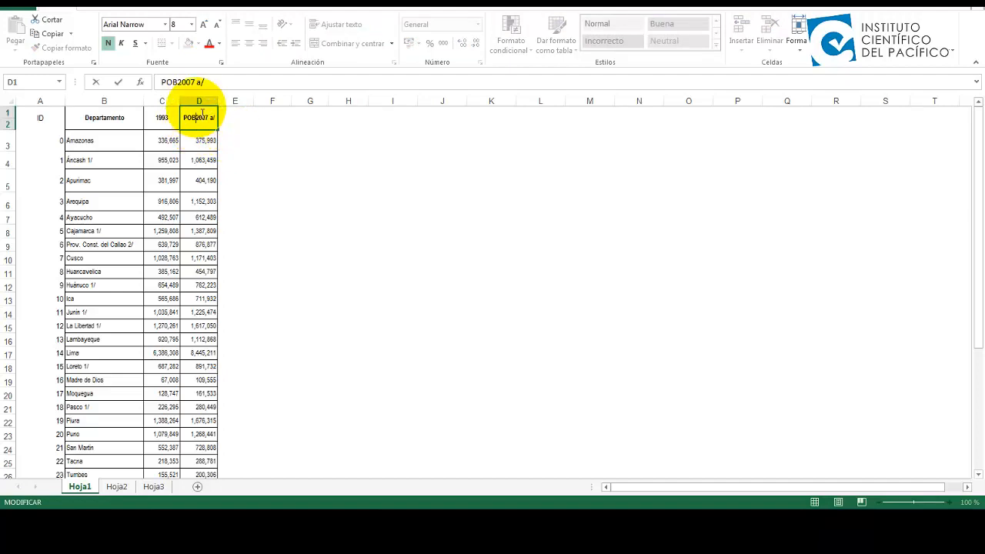
pyautogui.click(163, 121)
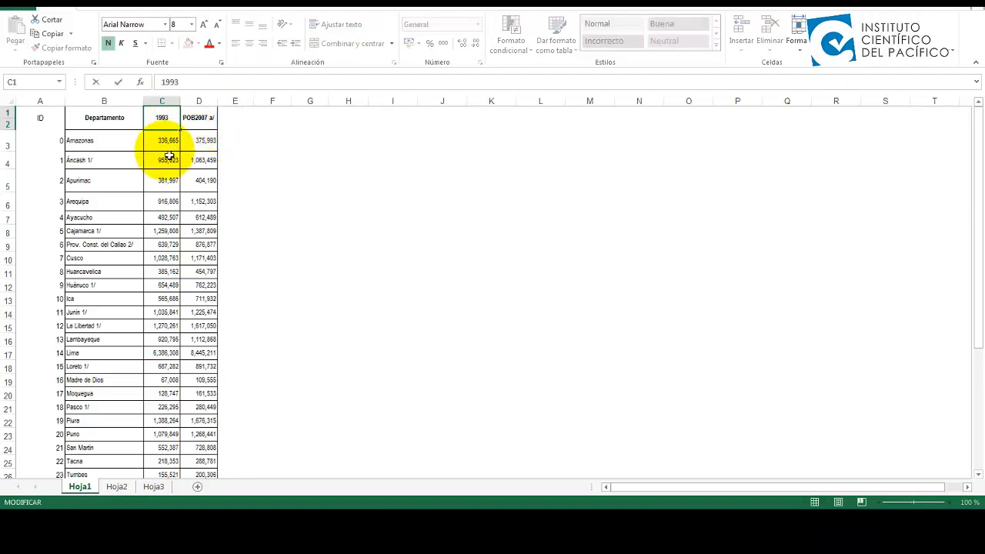
pyautogui.doubleClick(199, 118)
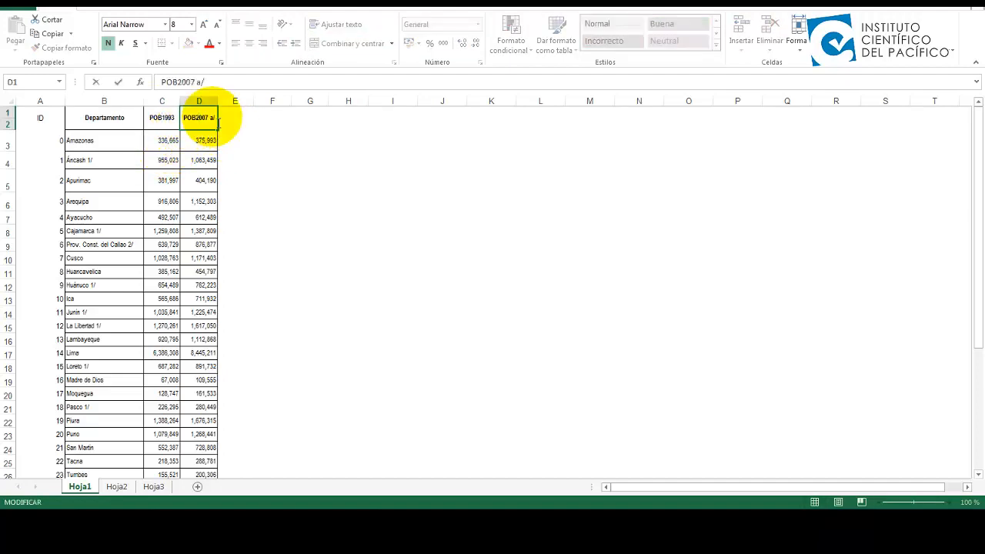
pyautogui.press('BackSpace')
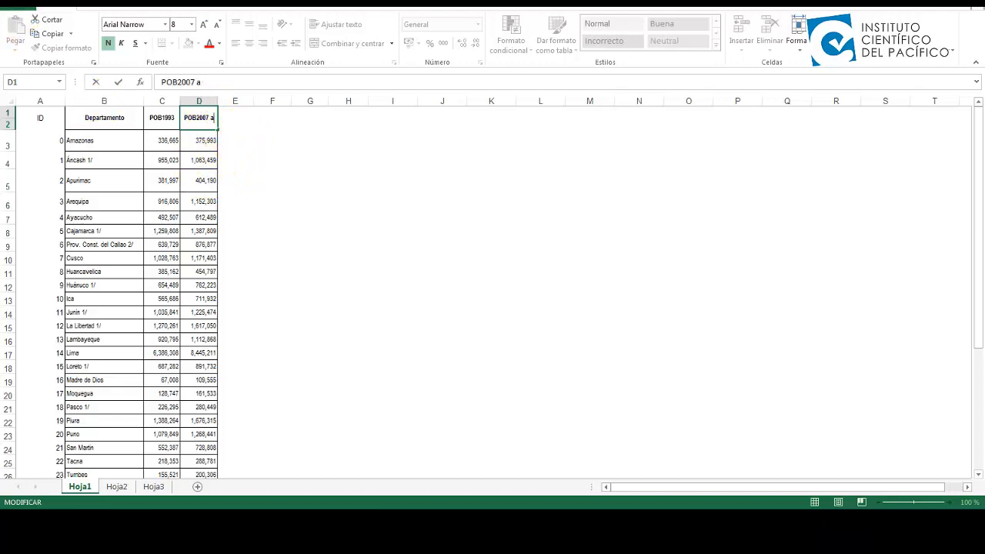
# - Save the workbook as a copy named POBLACION_aRCGISOK in the ACHIVOS folder, in Excel 97-2003 format
pyautogui.click(17, 8)
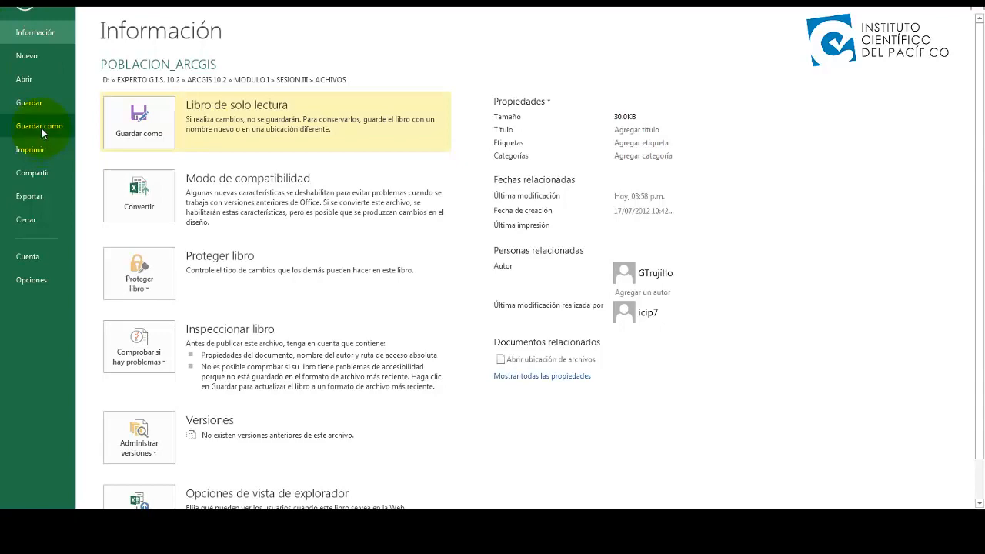
pyautogui.click(40, 127)
pyautogui.click(319, 354)
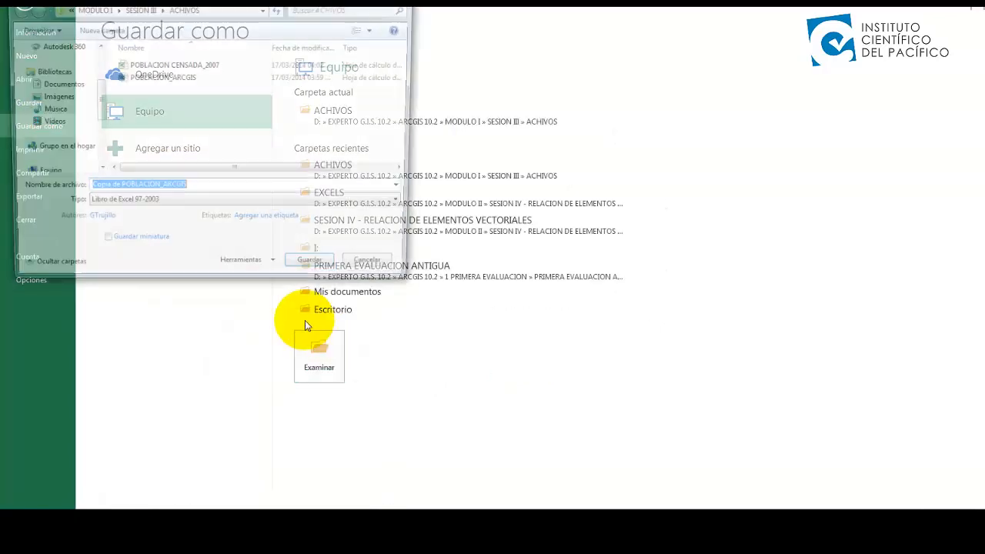
pyautogui.click(219, 192)
pyautogui.moveTo(224, 193); pyautogui.dragTo(9, 197)
pyautogui.write('POBLACIO')
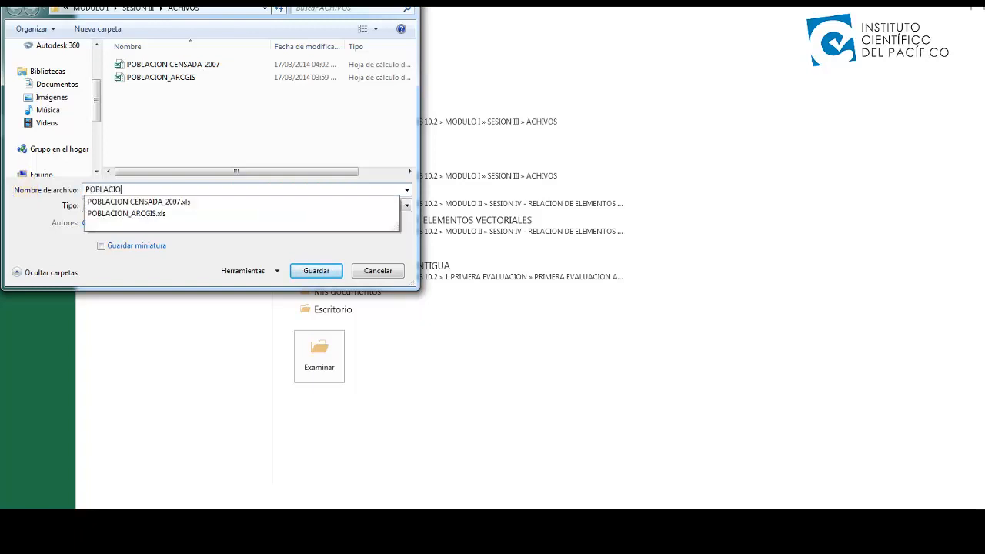
pyautogui.write('N_aRCGISOK')
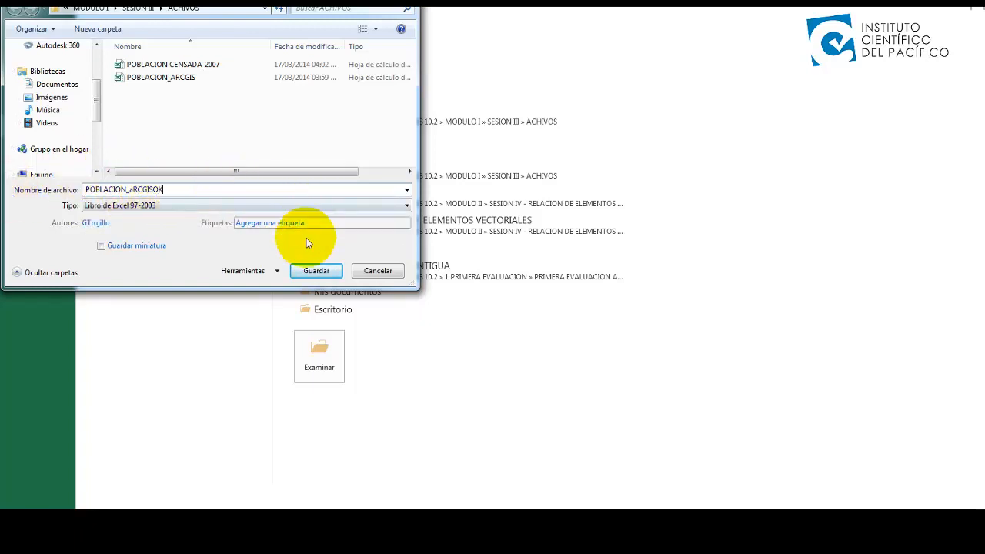
pyautogui.click(317, 270)
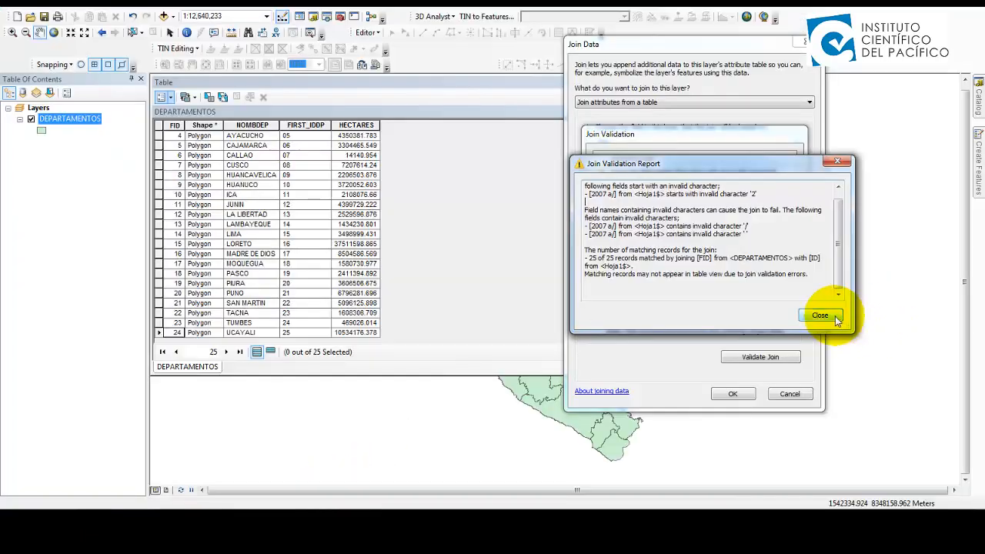
# - In ArcMap, discard the open join setup and start a new attribute join on the DEPARTAMENTOS table based on FID
pyautogui.click(836, 320)
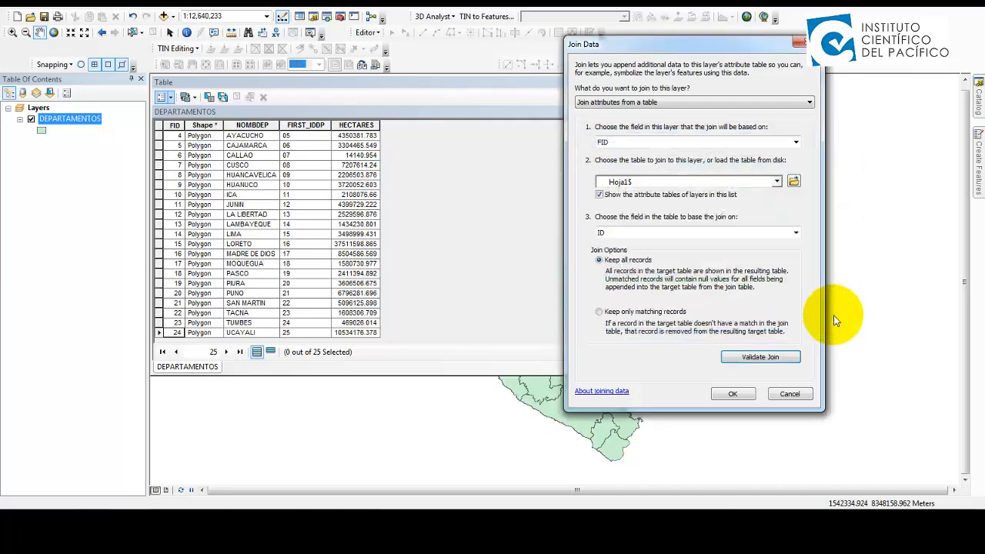
pyautogui.moveTo(747, 49); pyautogui.dragTo(437, 34)
pyautogui.click(493, 26)
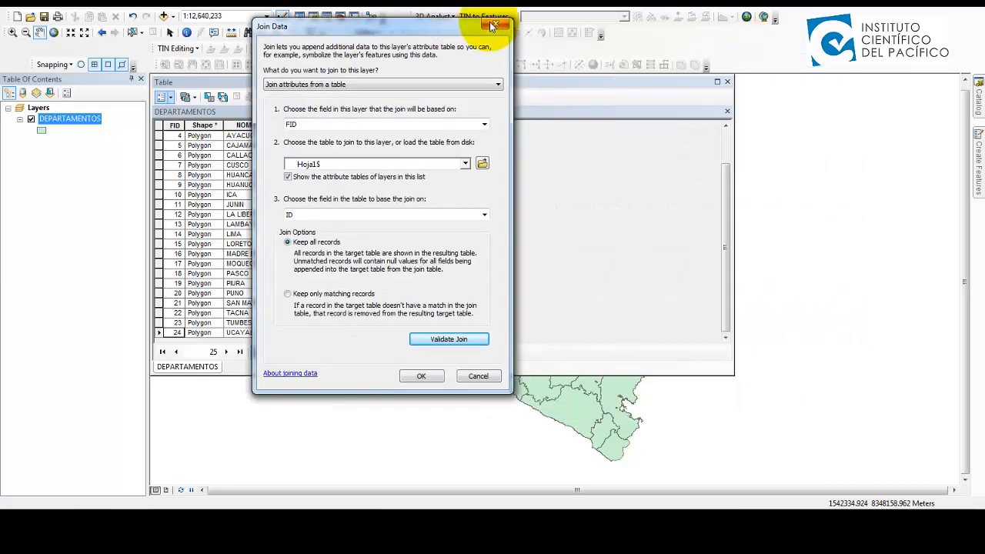
pyautogui.click(161, 97)
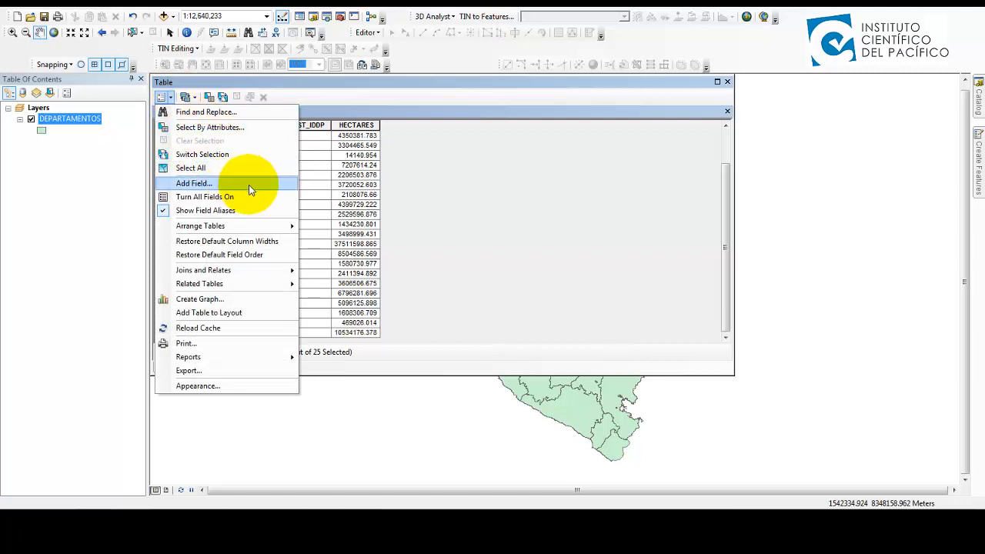
pyautogui.click(253, 269)
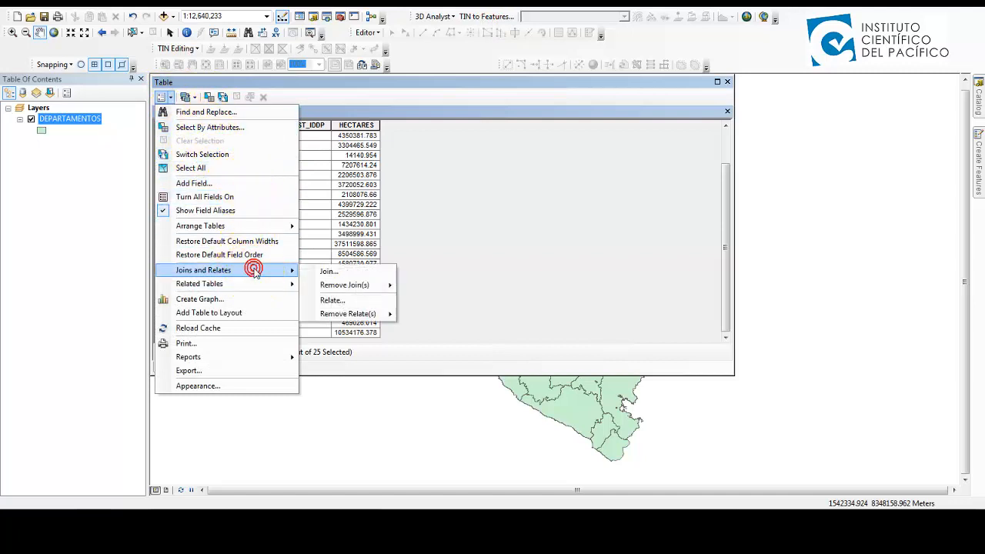
pyautogui.click(330, 272)
pyautogui.click(594, 164)
pyautogui.click(593, 164)
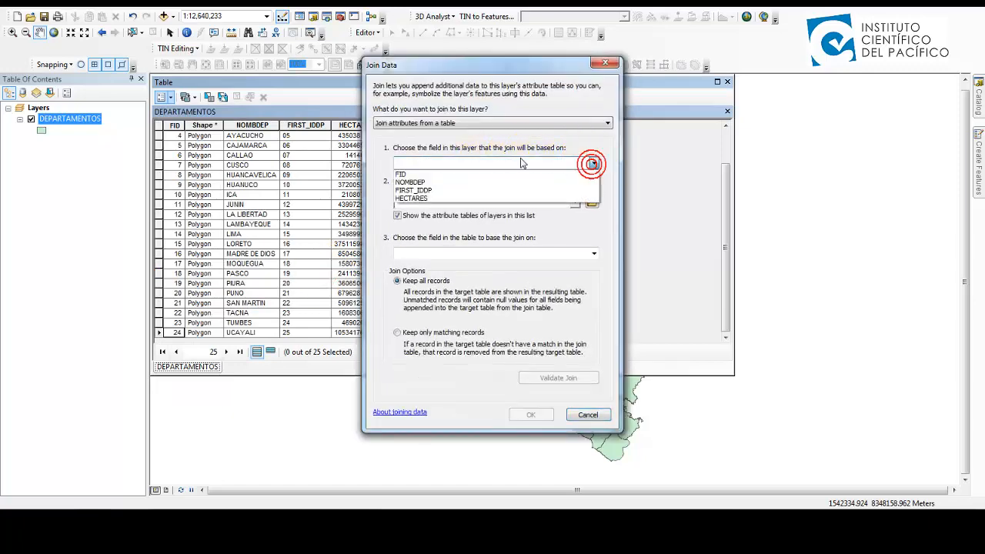
pyautogui.click(408, 174)
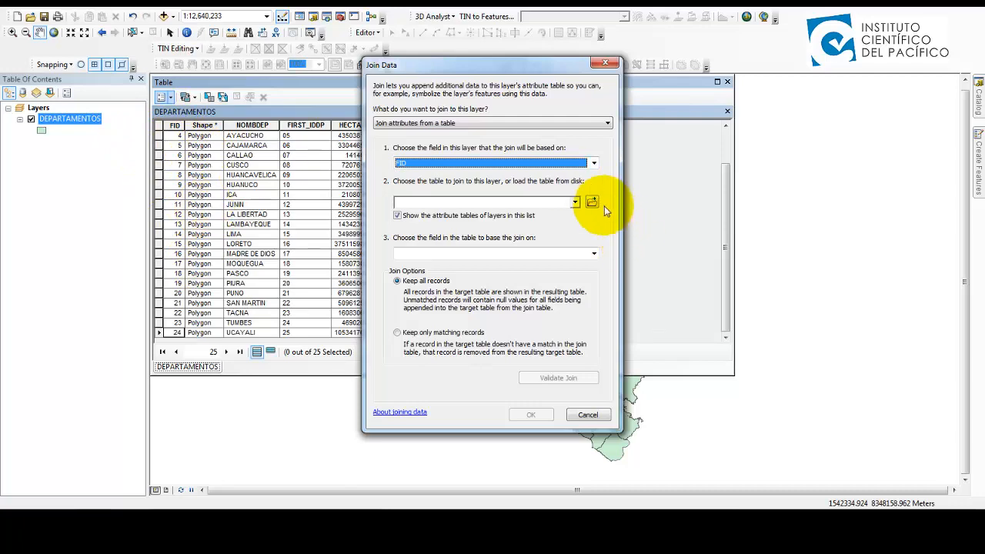
# - Load the Hoja1$ sheet of POBLACION_aRCGISOK.xls as the join table and base the join on its ID field
pyautogui.click(592, 202)
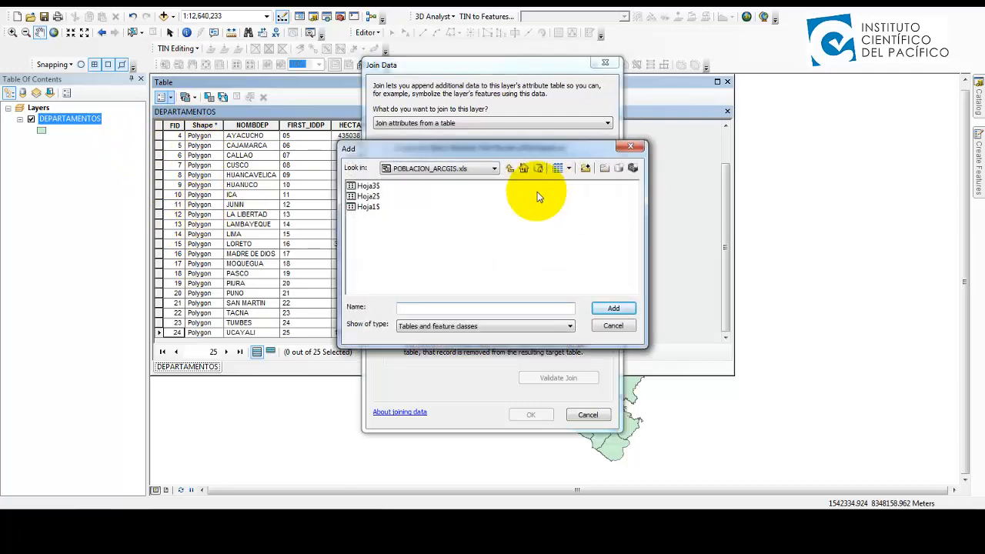
pyautogui.click(509, 169)
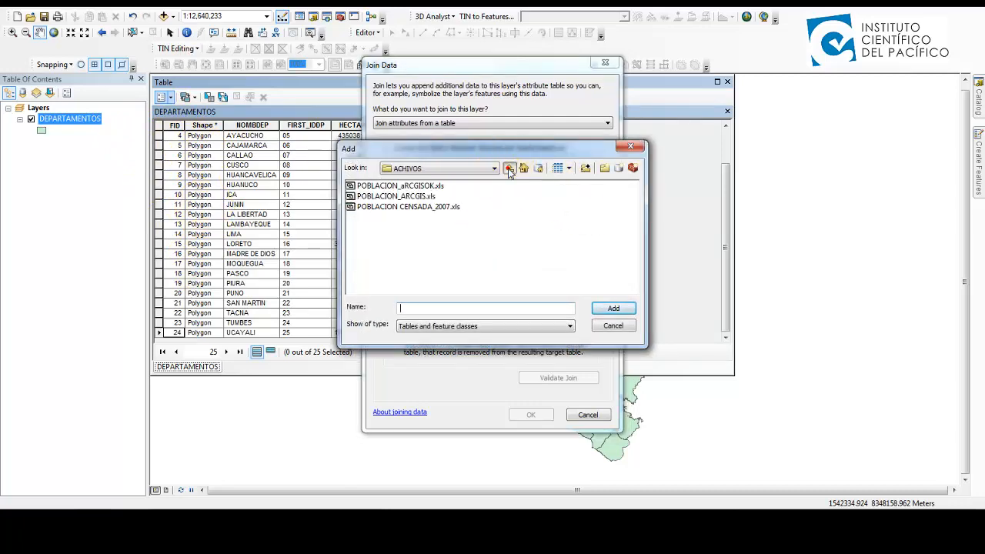
pyautogui.doubleClick(416, 186)
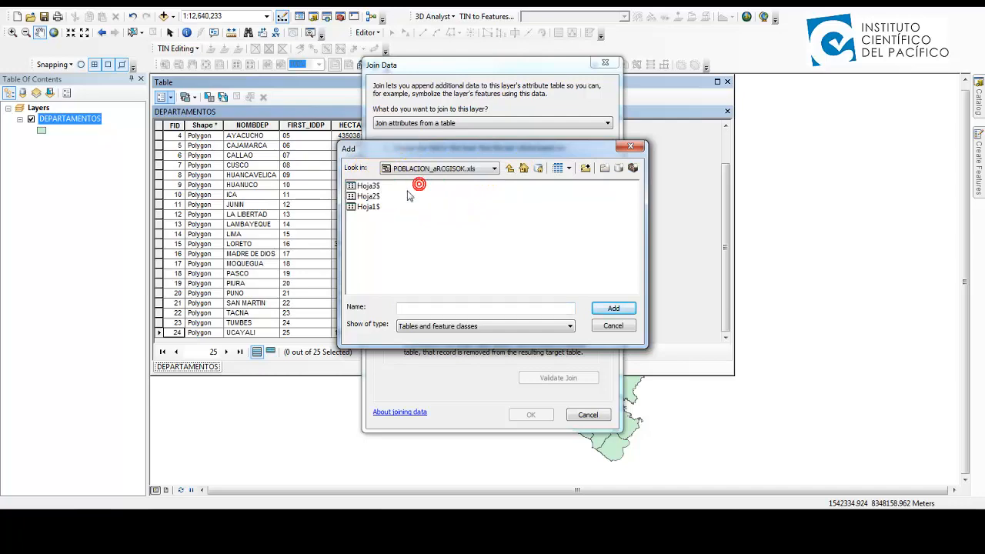
pyautogui.doubleClick(370, 207)
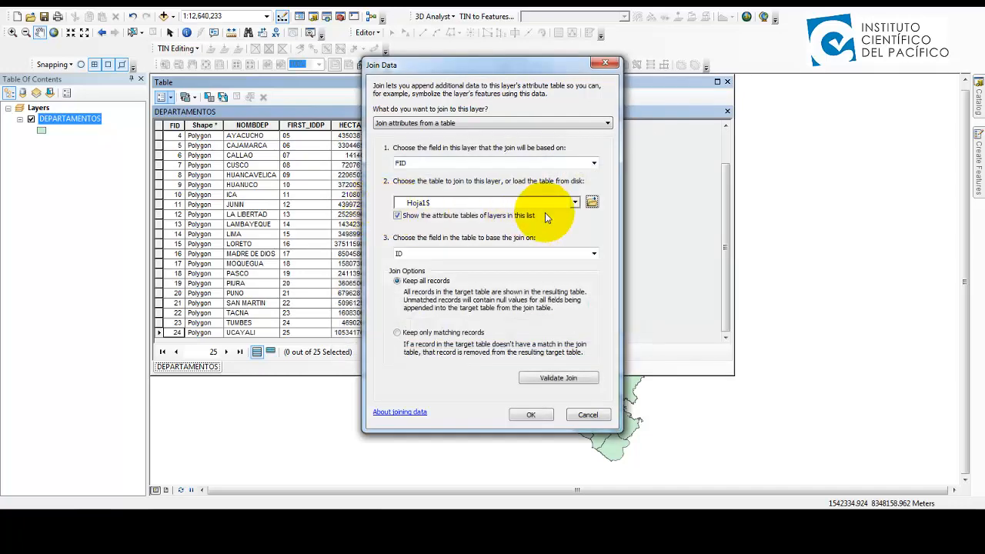
pyautogui.click(595, 253)
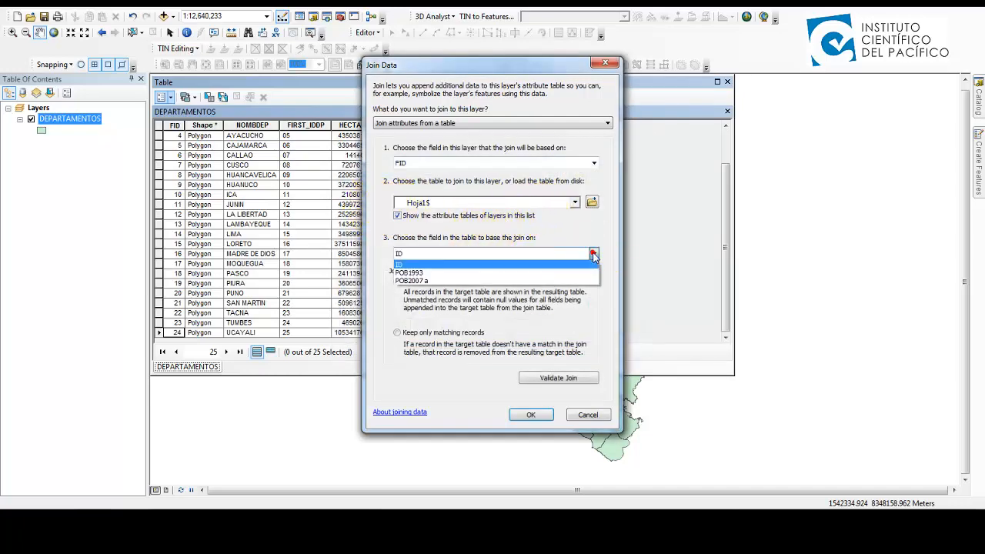
pyautogui.click(413, 266)
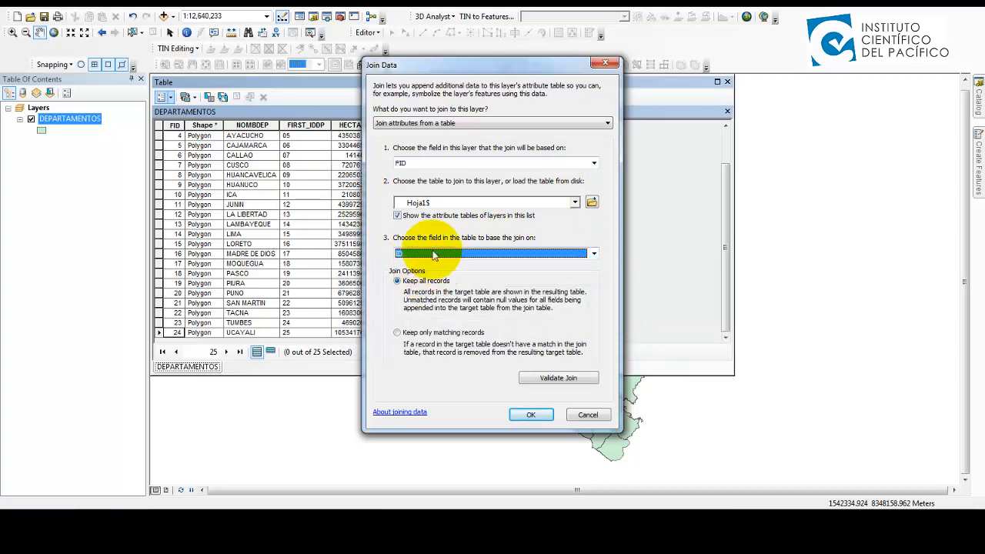
# - Validate the join, examine the report for invalid characters in the Hoja1$ field names, and close the join setup
pyautogui.click(555, 380)
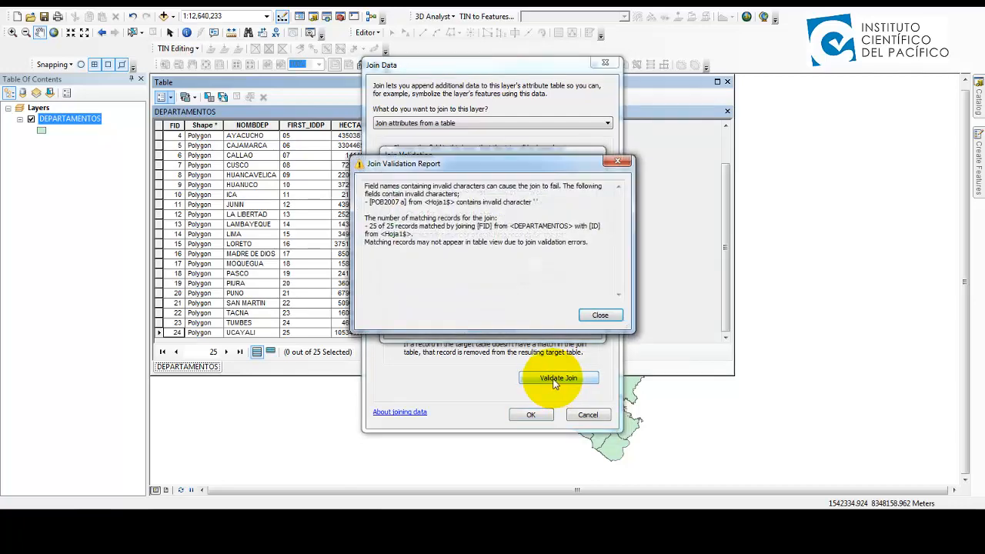
pyautogui.moveTo(568, 168); pyautogui.dragTo(758, 133)
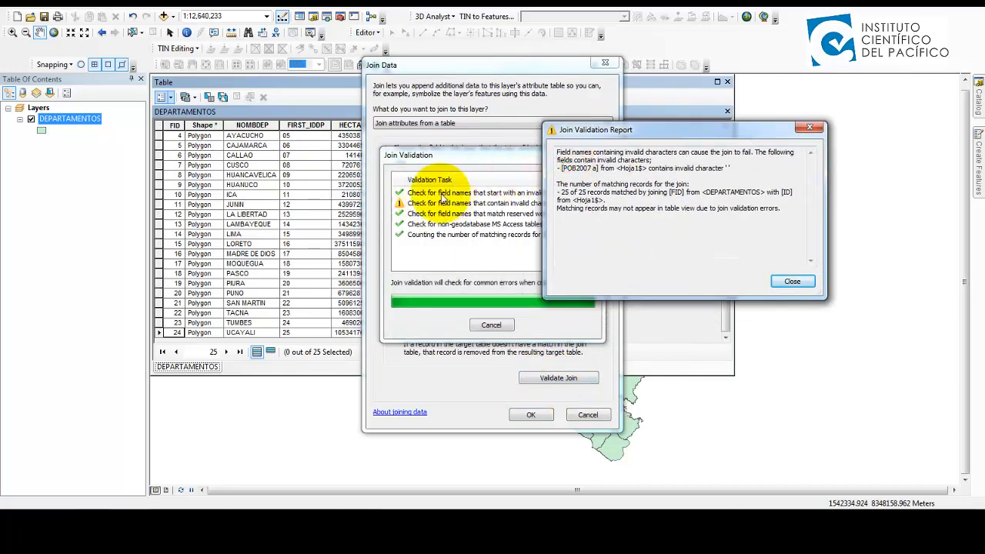
pyautogui.moveTo(699, 136); pyautogui.dragTo(626, 157)
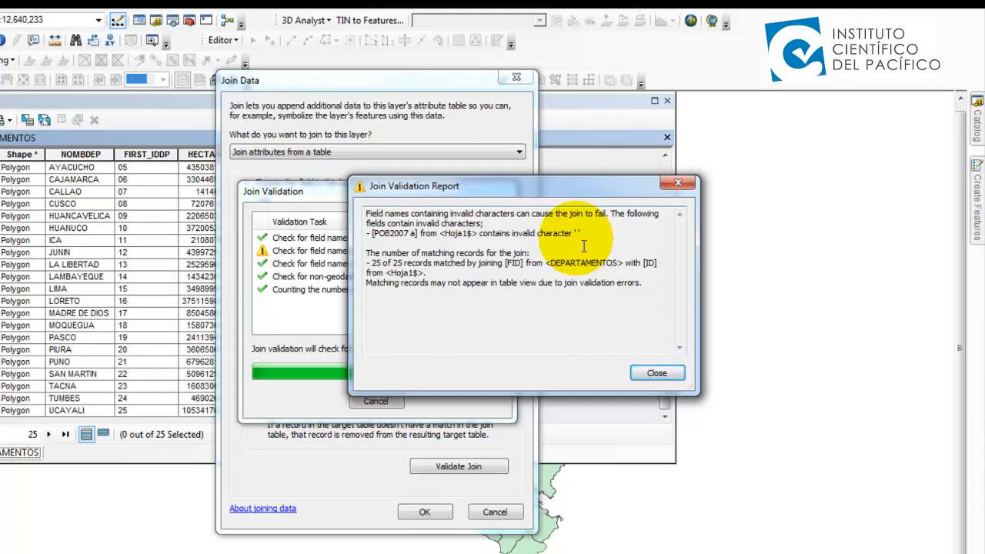
pyautogui.click(656, 373)
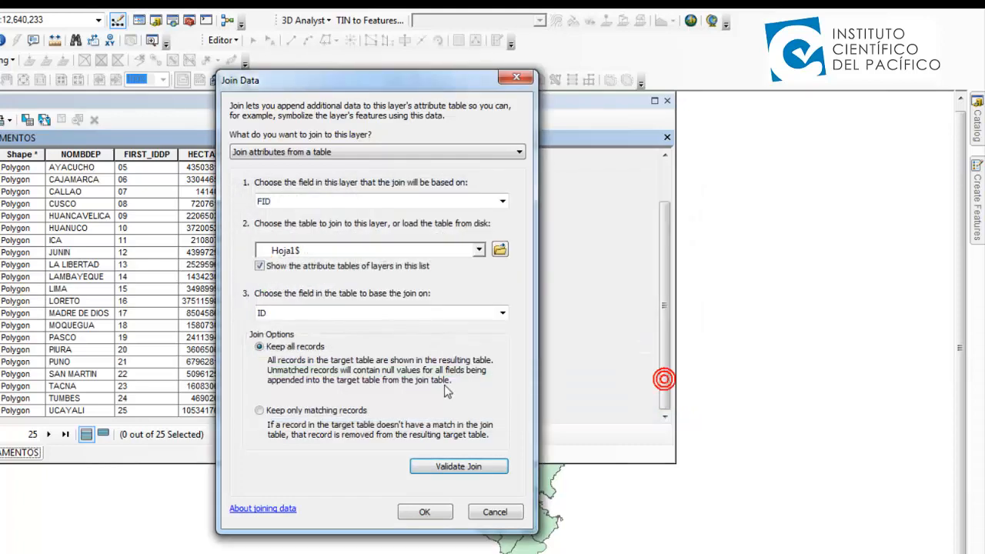
pyautogui.click(519, 79)
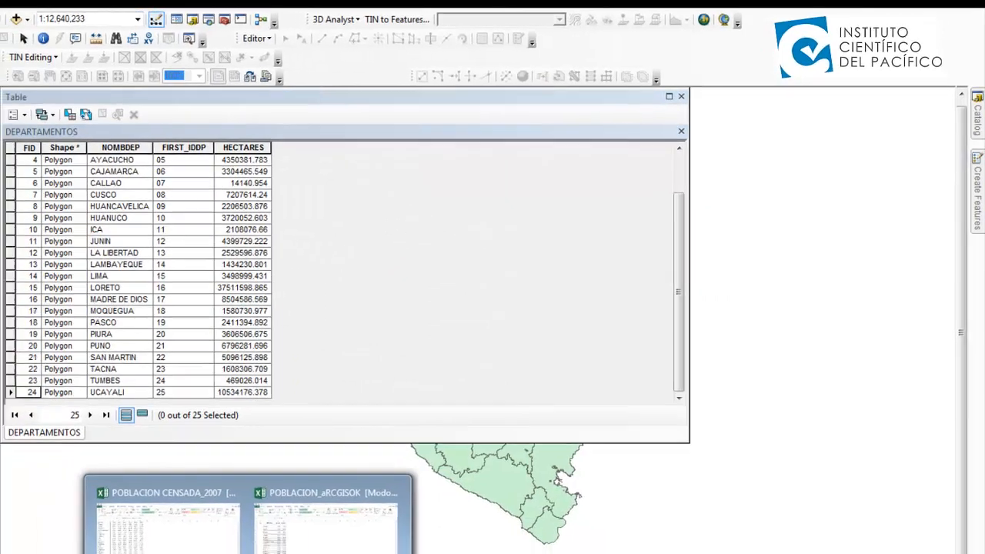
# - Switch to the POBLACION_aRCGISOK workbook in Excel and rename the D1 header of Hoja1 to POB2007
pyautogui.click(374, 504)
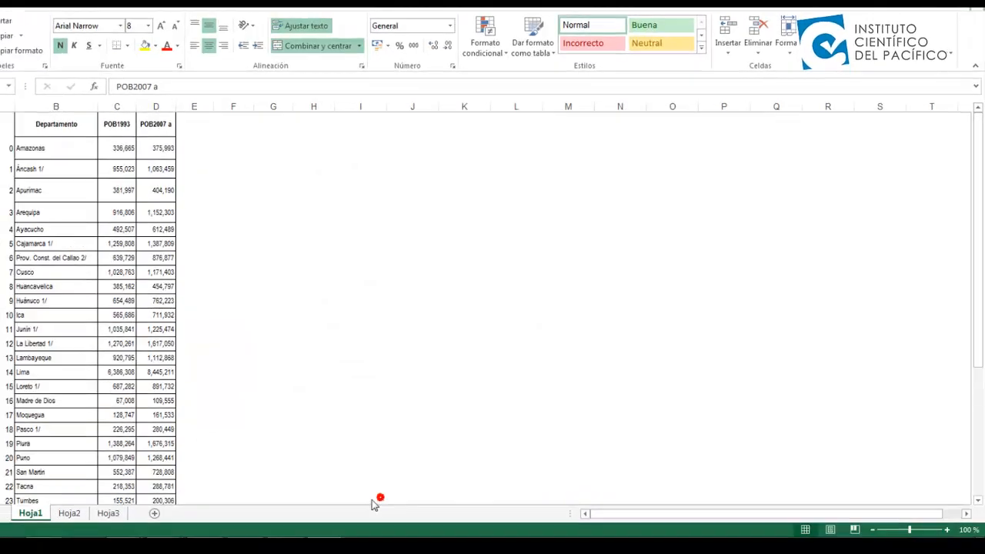
pyautogui.press('F2')
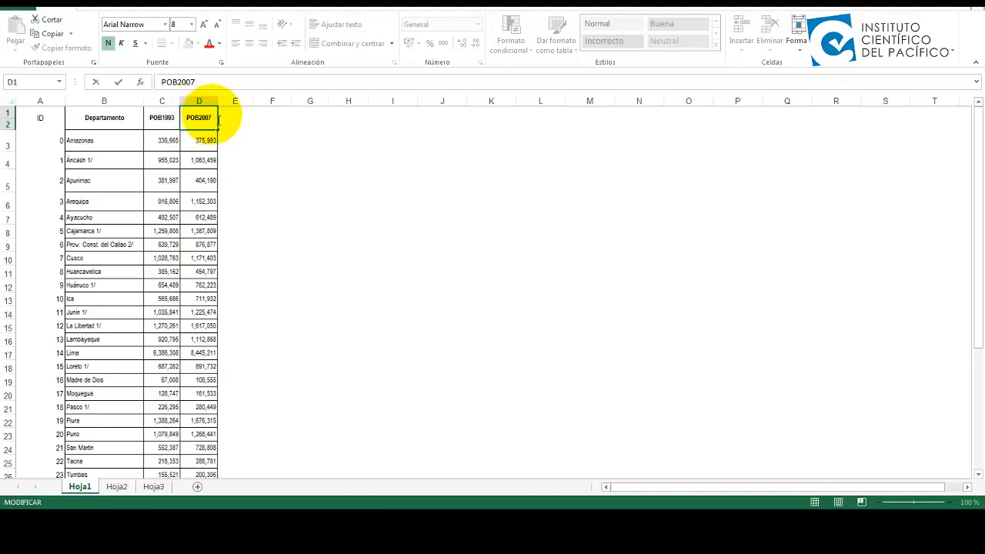
pyautogui.click(222, 122)
pyautogui.click(192, 122)
# - Check the text of the ID, Departamento, POB1993 and POB2007 column headers in Hoja1
pyautogui.click(166, 120)
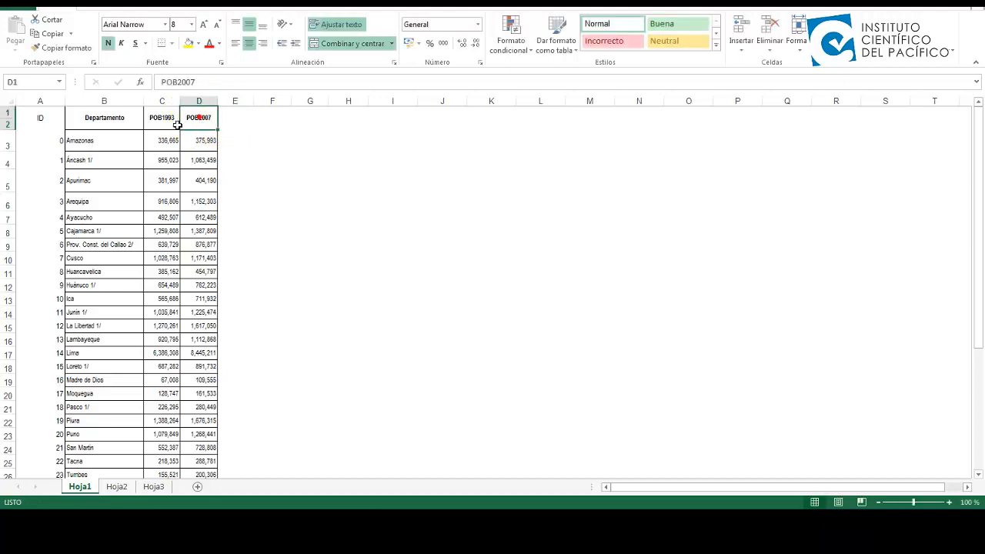
pyautogui.click(94, 124)
pyautogui.click(41, 119)
pyautogui.click(107, 121)
pyautogui.click(41, 120)
pyautogui.click(100, 119)
pyautogui.click(162, 120)
pyautogui.click(198, 120)
pyautogui.click(24, 10)
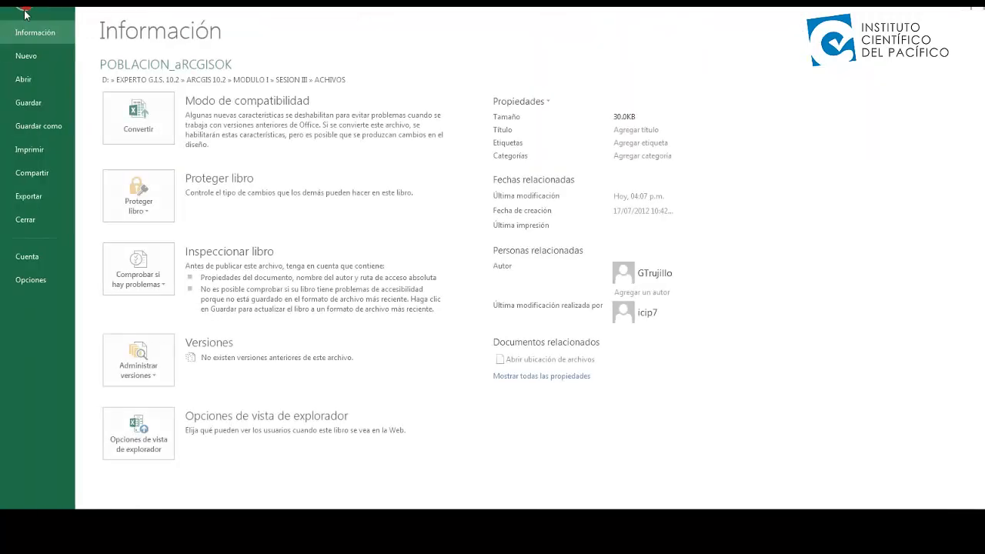
pyautogui.click(42, 127)
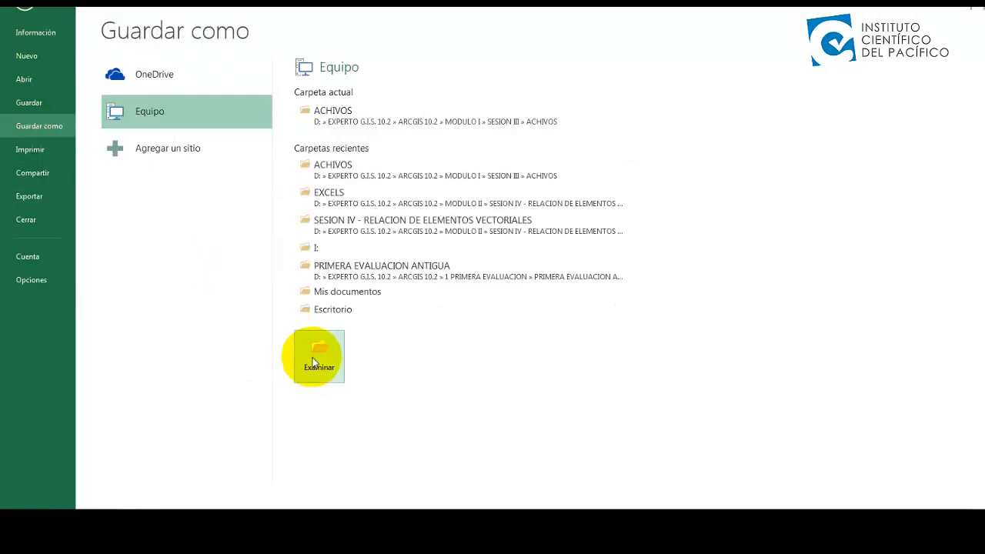
pyautogui.click(314, 357)
pyautogui.click(190, 188)
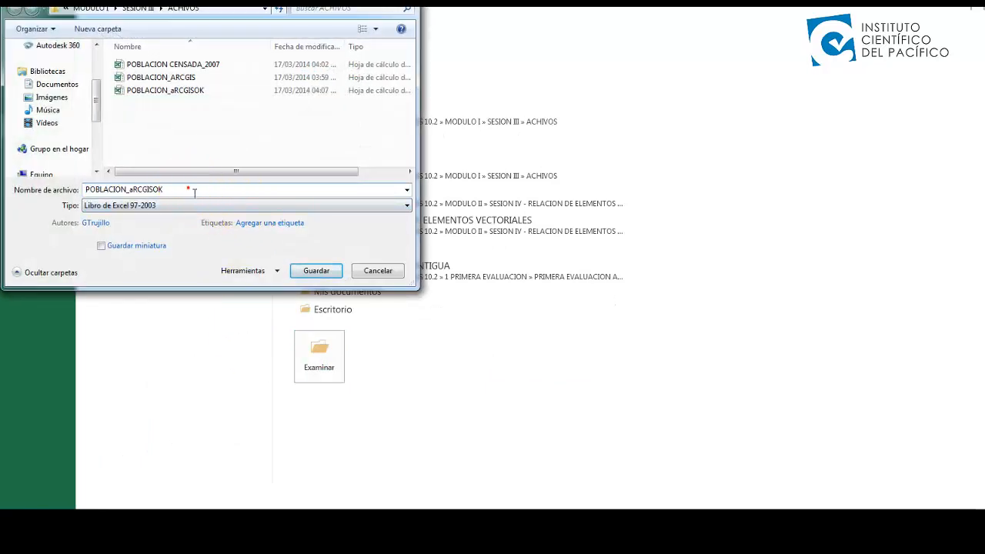
pyautogui.click(370, 271)
pyautogui.click(23, 17)
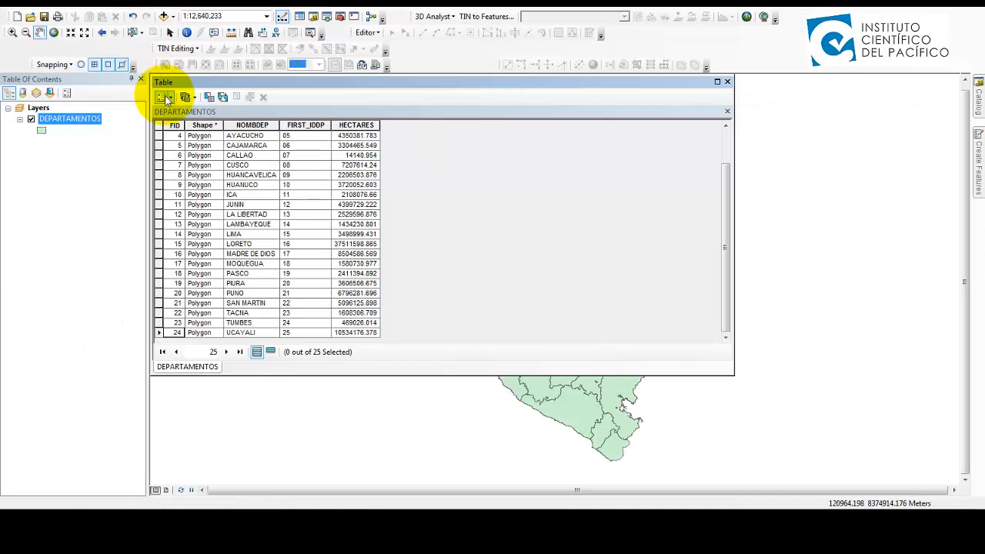
# - Start a new join on the DEPARTAMENTOS table in ArcMap and base it on the FID field
pyautogui.click(163, 97)
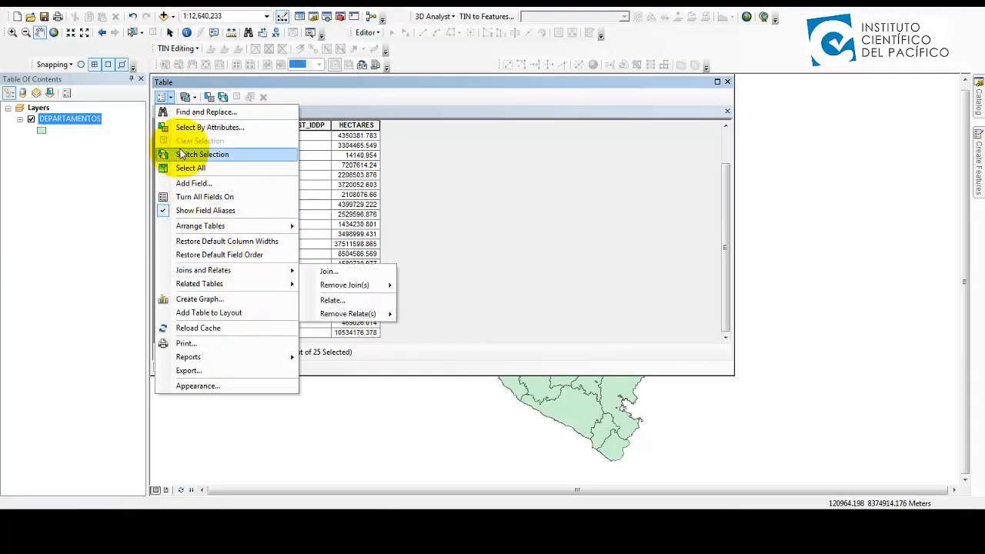
pyautogui.click(328, 272)
pyautogui.click(594, 163)
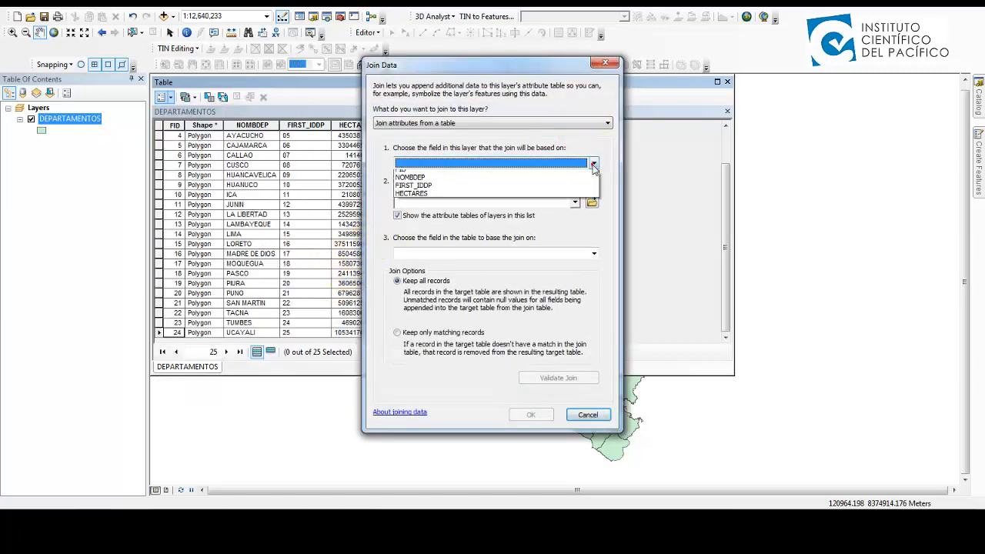
pyautogui.click(452, 175)
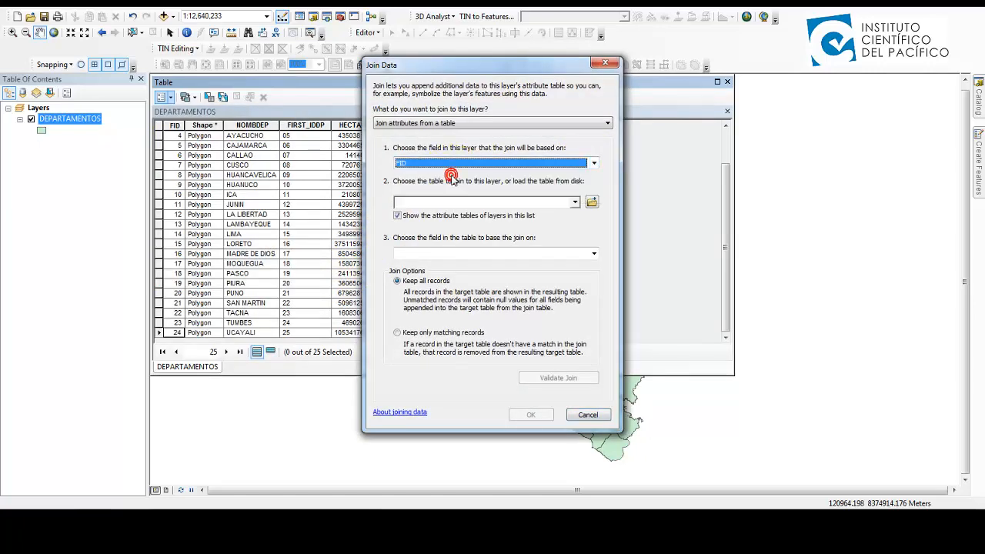
# - Load the Hoja1$ sheet of POBLACION_aRCGISOK.xls as the join table and match it on its ID field
pyautogui.click(592, 203)
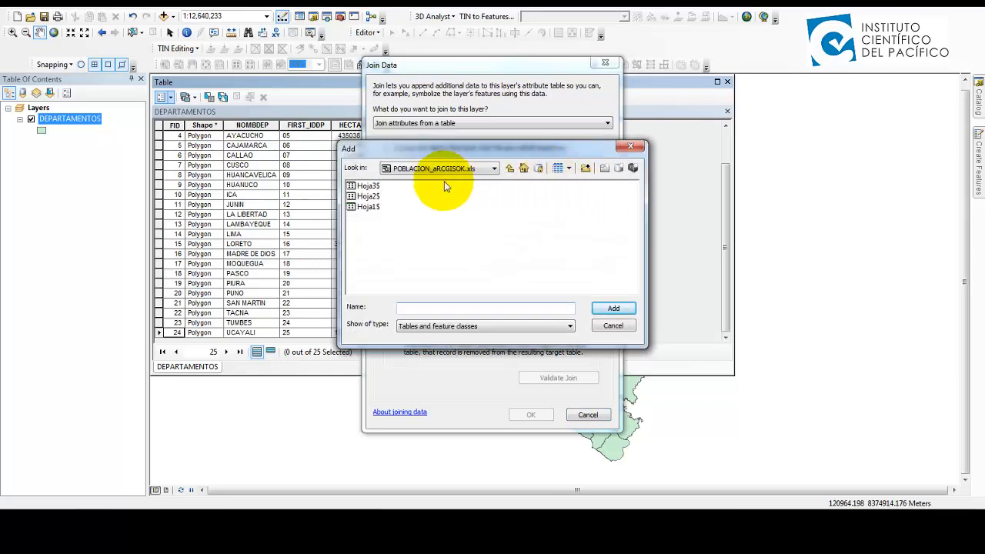
pyautogui.click(511, 170)
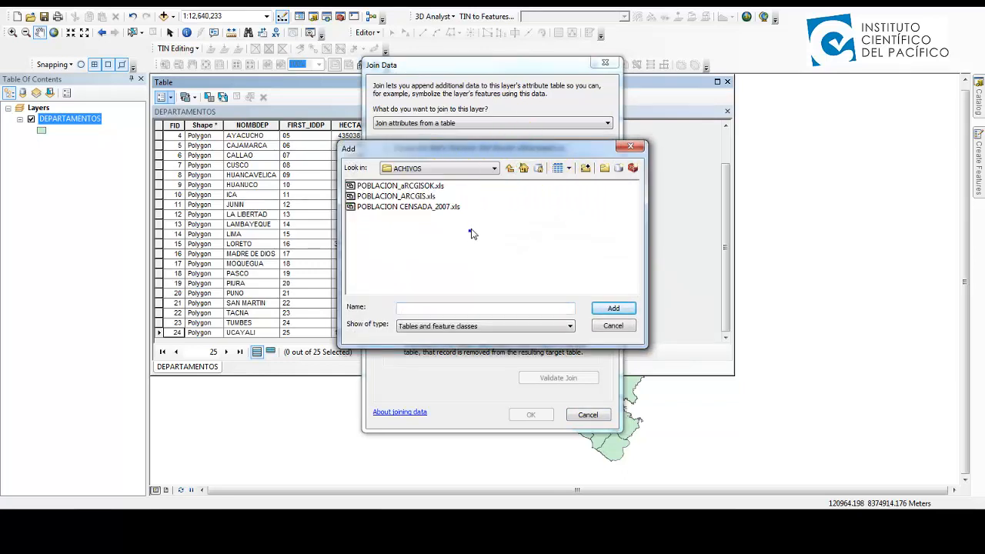
pyautogui.doubleClick(398, 186)
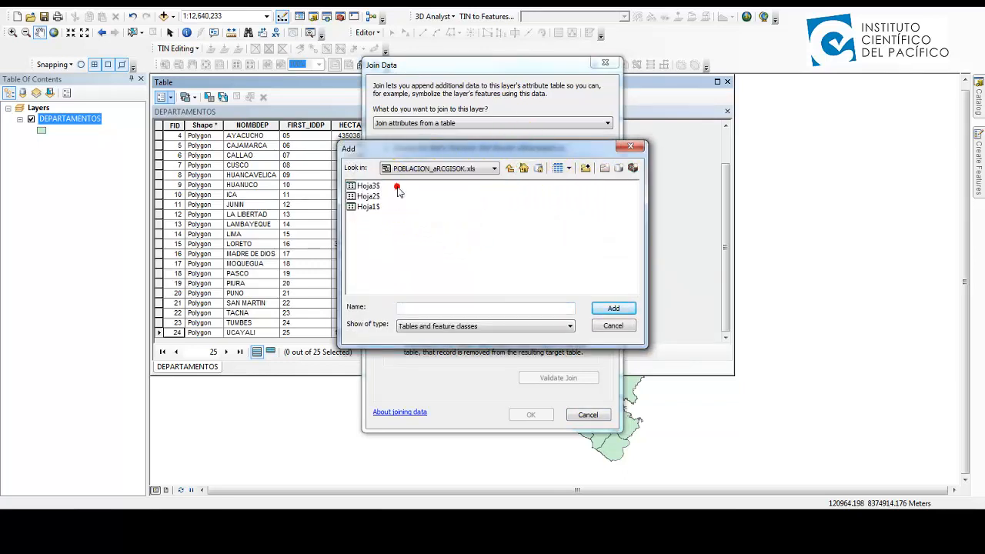
pyautogui.doubleClick(370, 206)
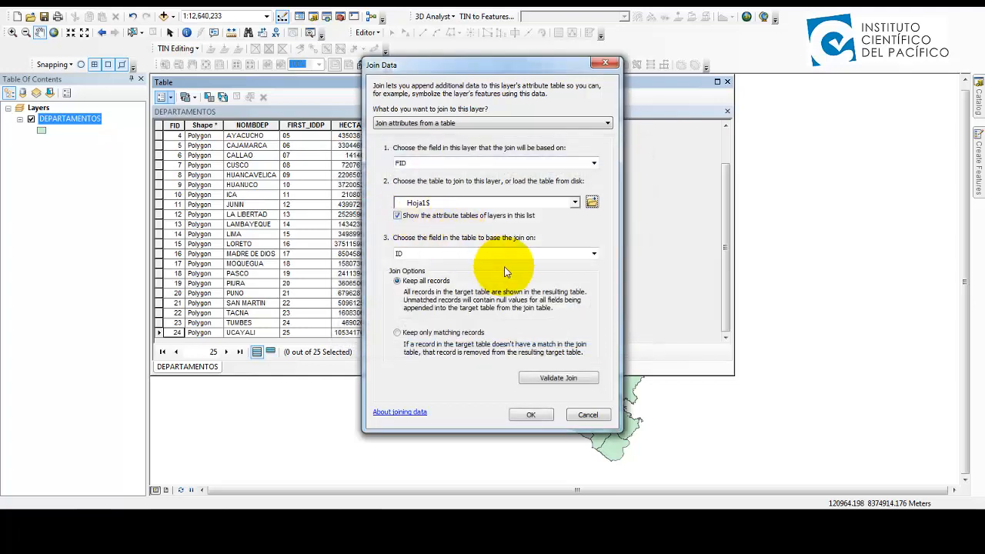
pyautogui.click(407, 263)
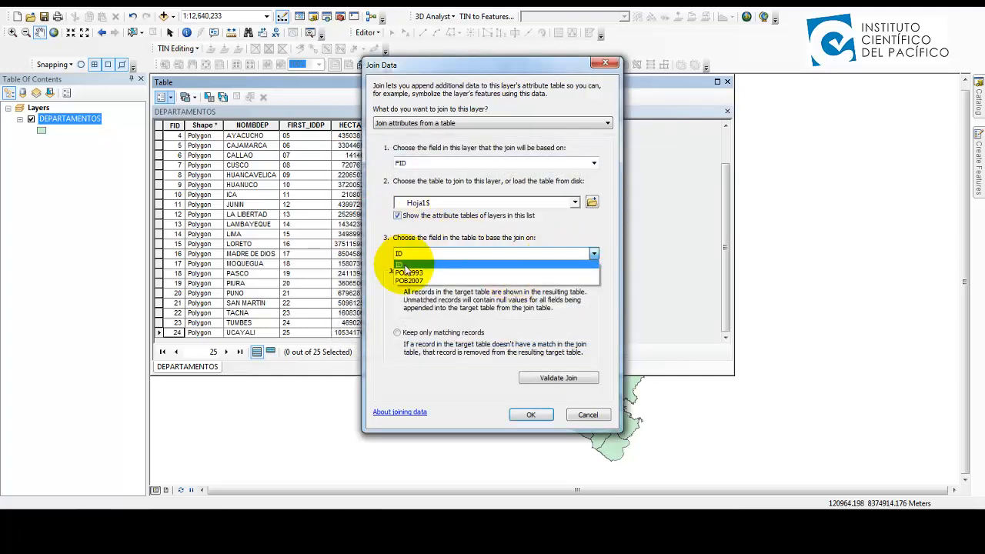
pyautogui.click(549, 253)
pyautogui.click(437, 266)
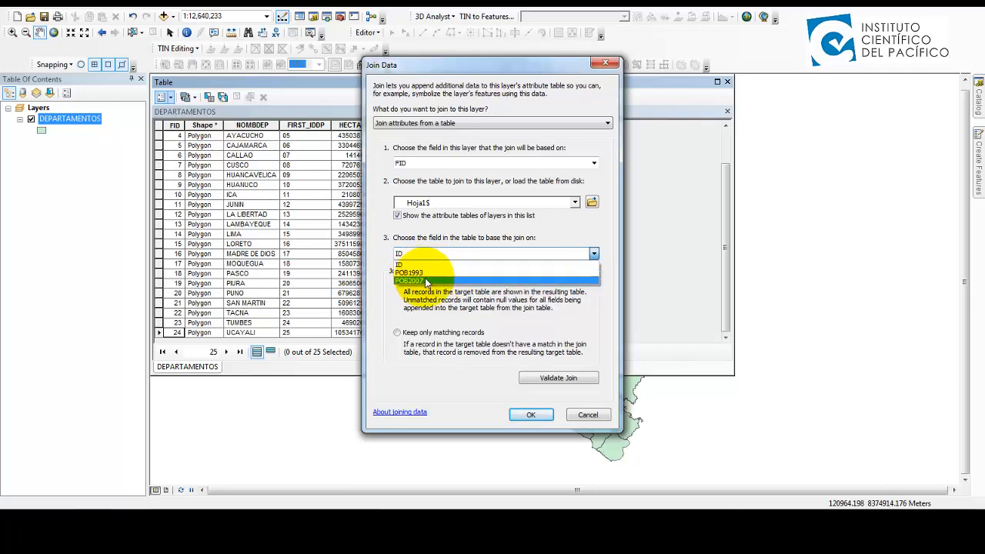
# - Switch to the POBLACION_aRCGISOK workbook in Excel and check the ID, POB1993 and POB2007 headers against the join fields
pyautogui.click(363, 498)
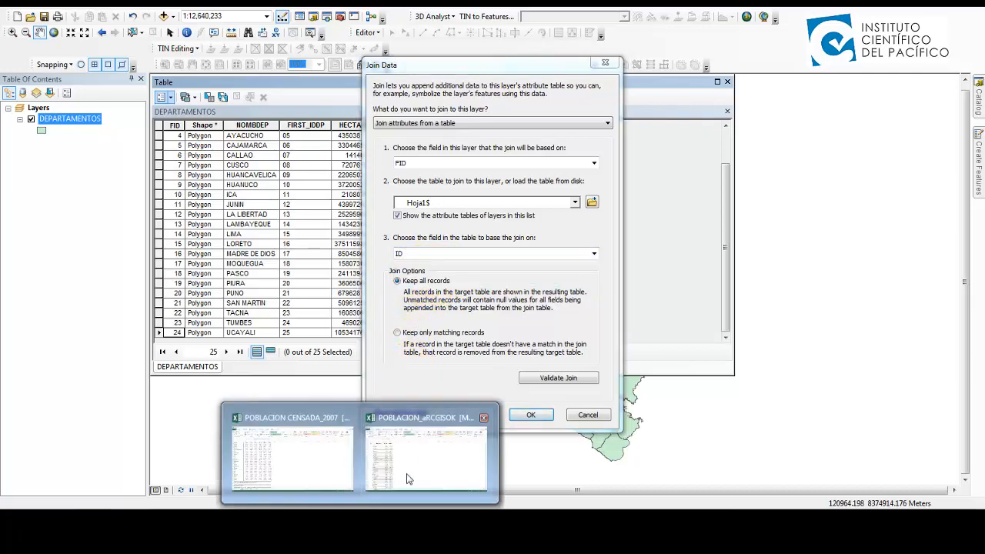
pyautogui.click(404, 462)
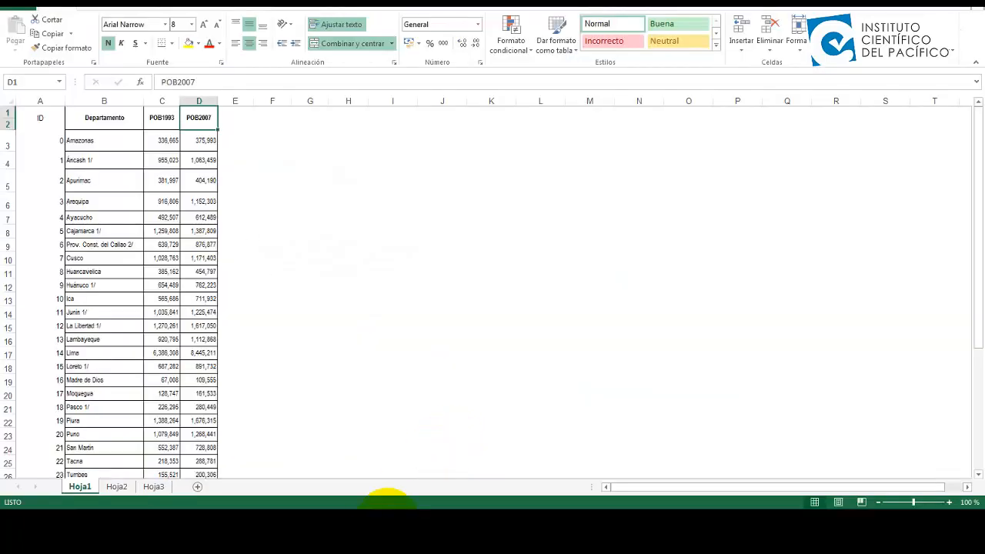
pyautogui.click(42, 116)
pyautogui.click(159, 119)
pyautogui.click(194, 121)
pyautogui.click(157, 121)
pyautogui.click(53, 115)
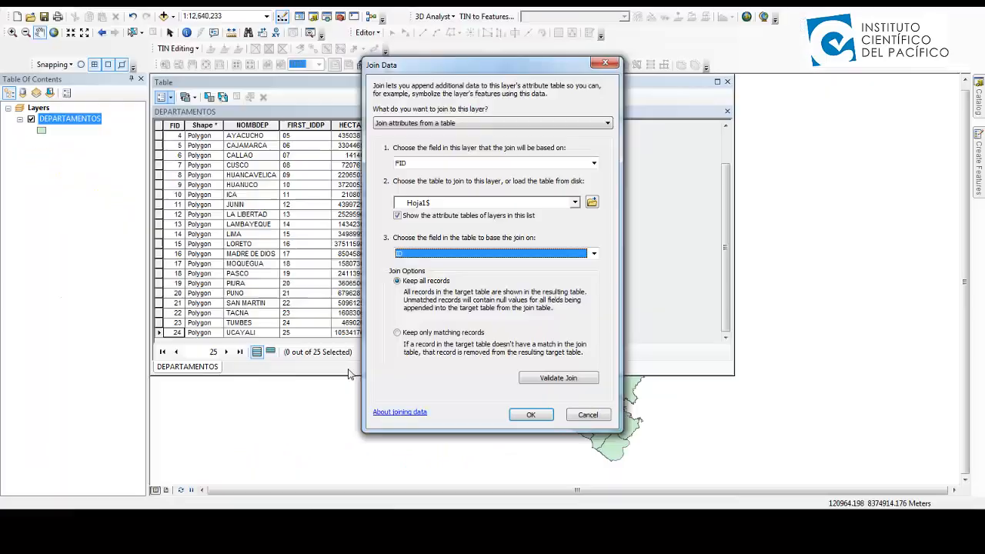
# - Return to the join setup in ArcMap and reselect FID as the layer field and ID as the table field
pyautogui.click(594, 164)
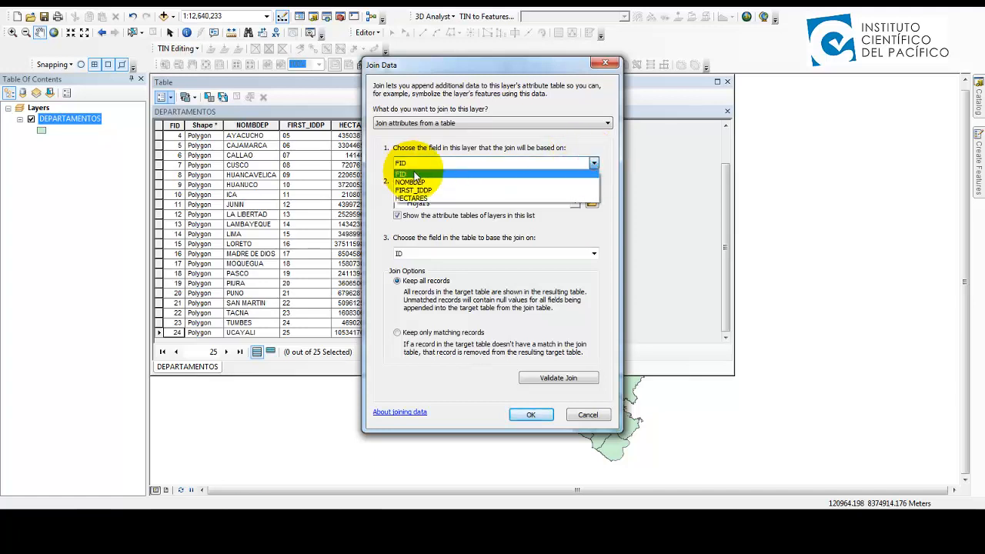
pyautogui.click(422, 173)
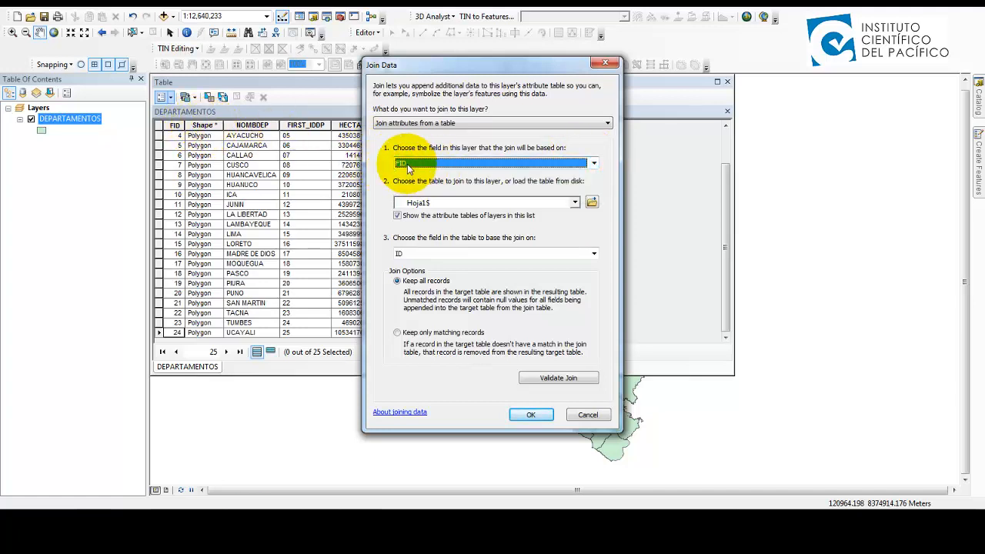
pyautogui.click(469, 255)
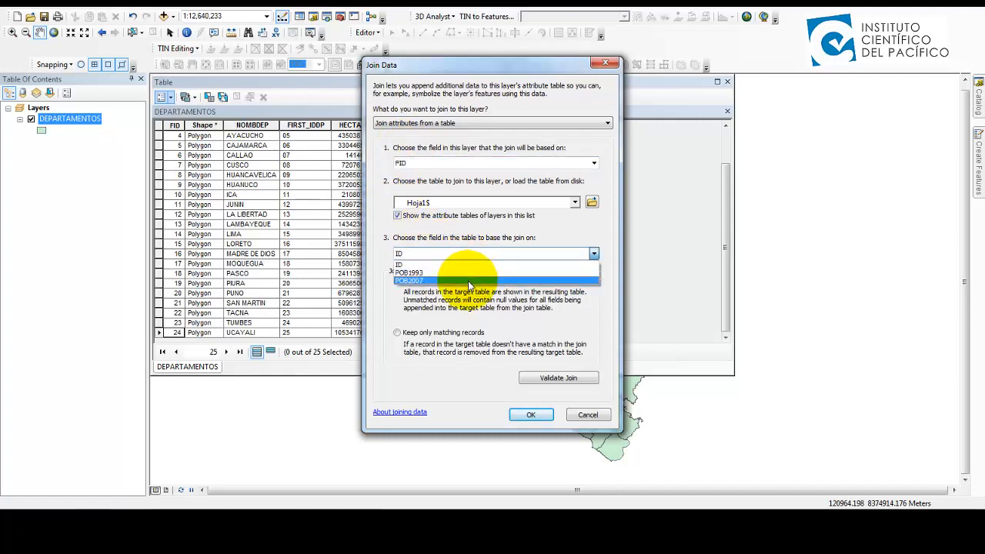
pyautogui.click(462, 264)
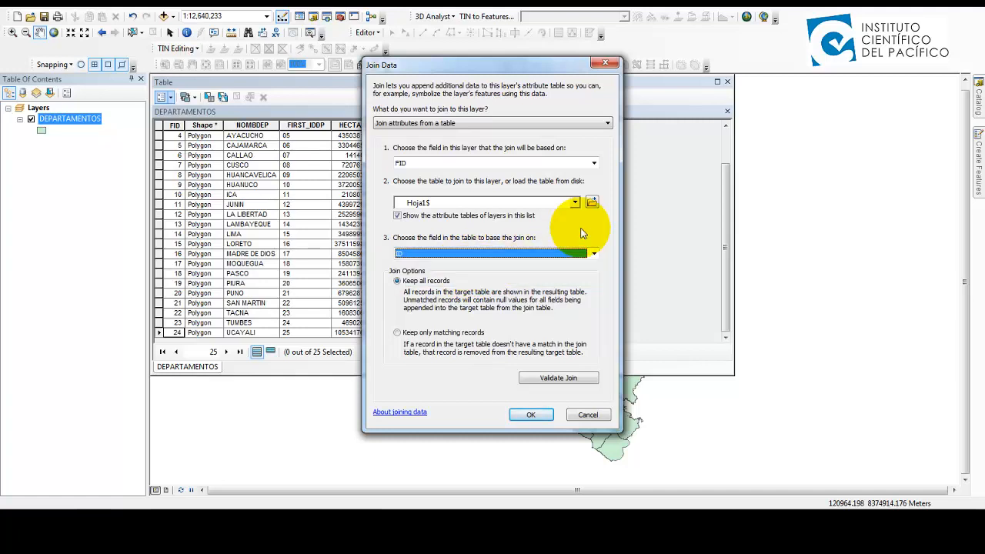
pyautogui.click(528, 253)
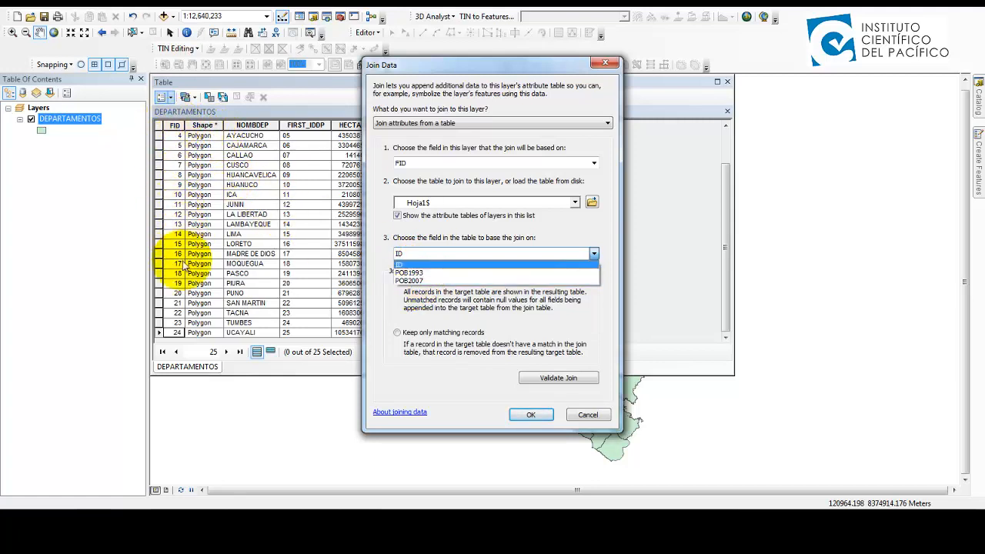
pyautogui.click(600, 230)
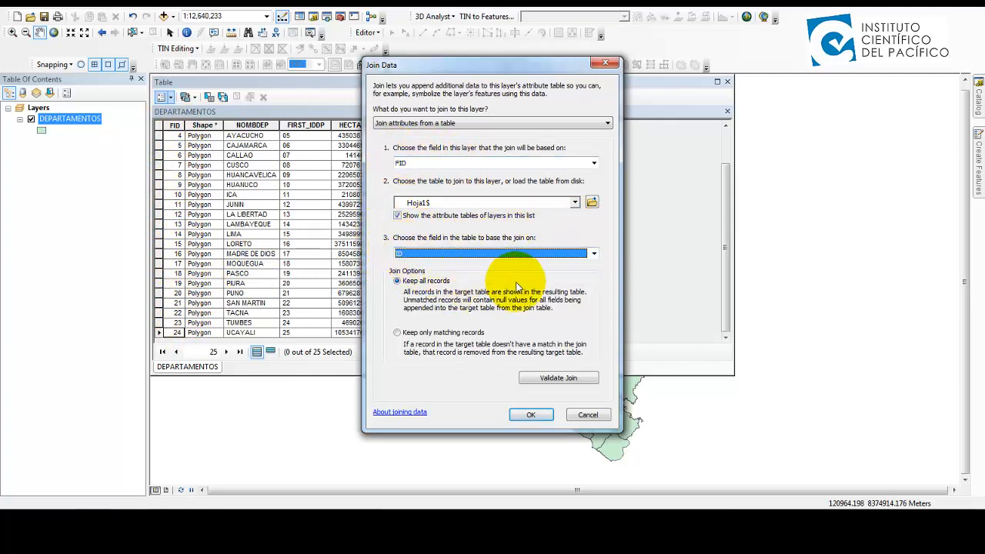
# - Validate the join, review and close the validation report, and apply the join to DEPARTAMENTOS
pyautogui.click(552, 378)
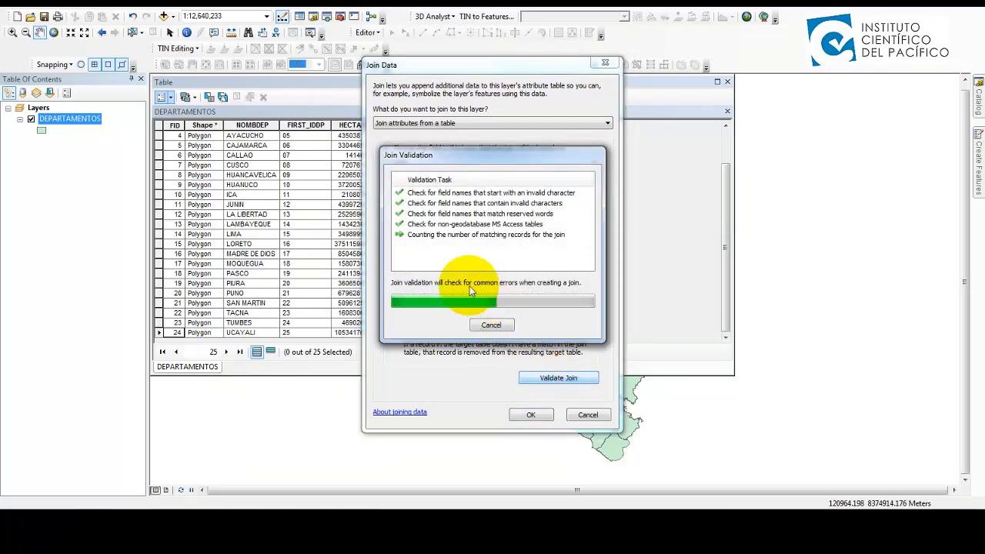
pyautogui.moveTo(540, 160); pyautogui.dragTo(749, 142)
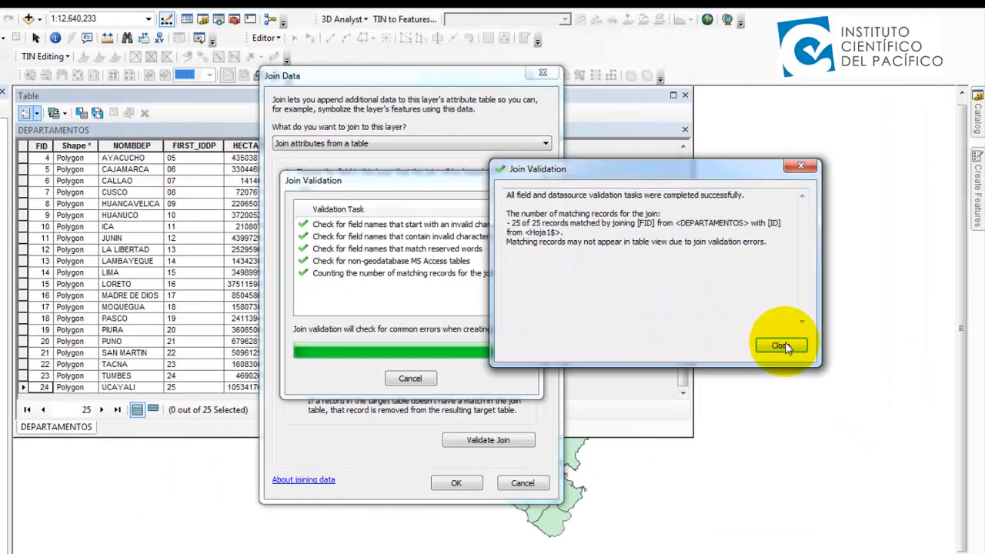
pyautogui.click(782, 346)
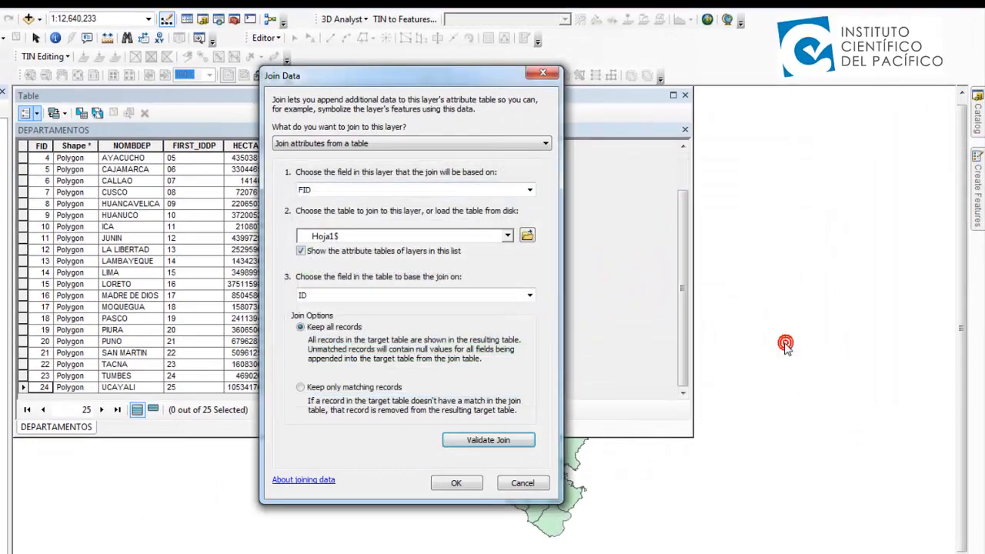
pyautogui.click(459, 483)
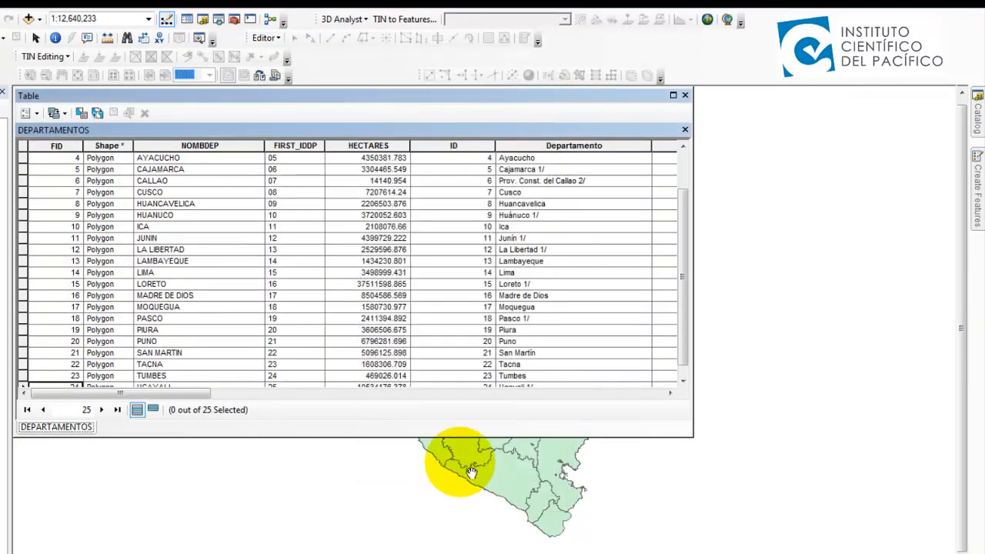
# - Examine the joined columns of the DEPARTAMENTOS table from HECTARES, ID and Departamento through POB1993, POB2007 and the extra F fields
pyautogui.moveTo(193, 392); pyautogui.dragTo(242, 396)
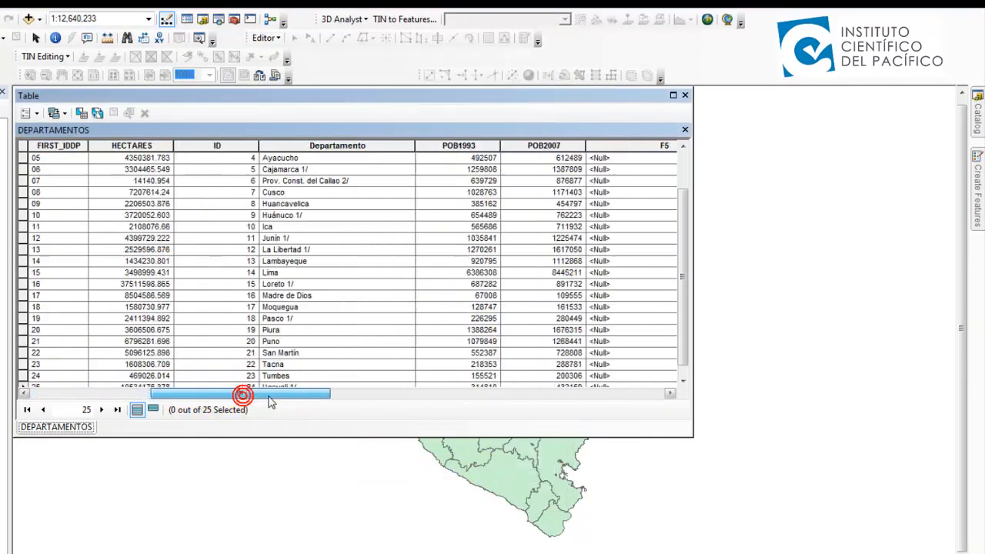
pyautogui.click(146, 145)
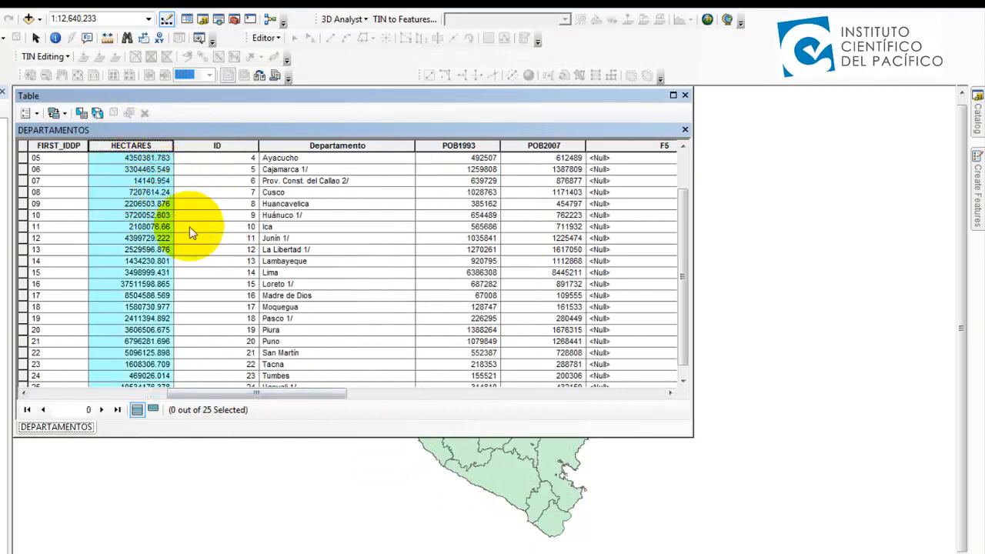
pyautogui.click(228, 145)
pyautogui.click(302, 147)
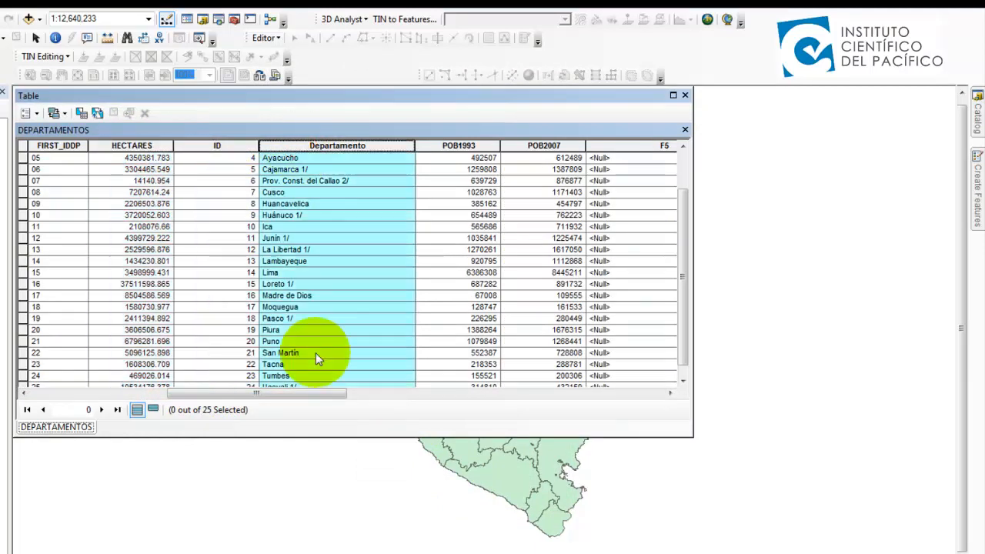
pyautogui.moveTo(341, 396); pyautogui.dragTo(429, 394)
pyautogui.click(339, 148)
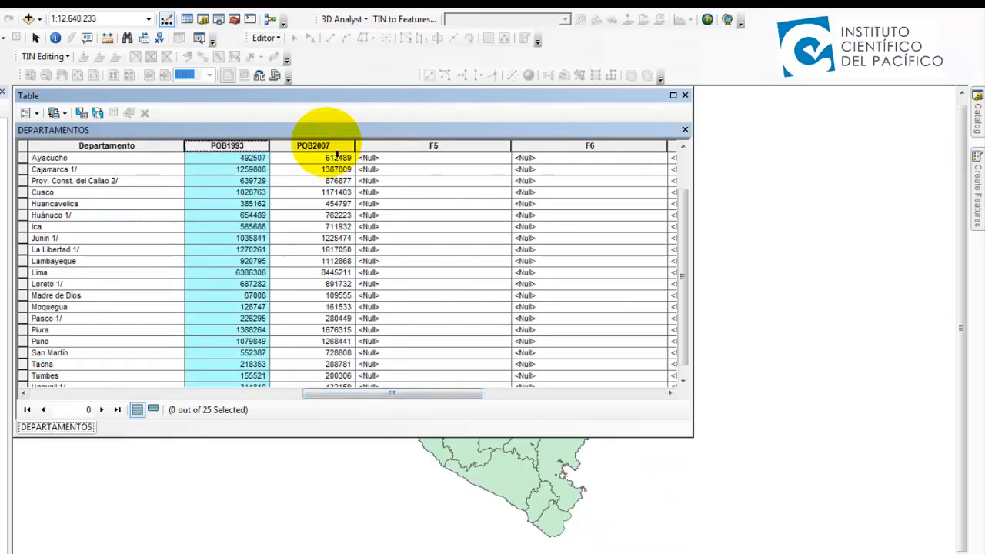
pyautogui.click(321, 146)
pyautogui.moveTo(431, 394); pyautogui.dragTo(690, 401)
pyautogui.click(314, 148)
pyautogui.click(401, 147)
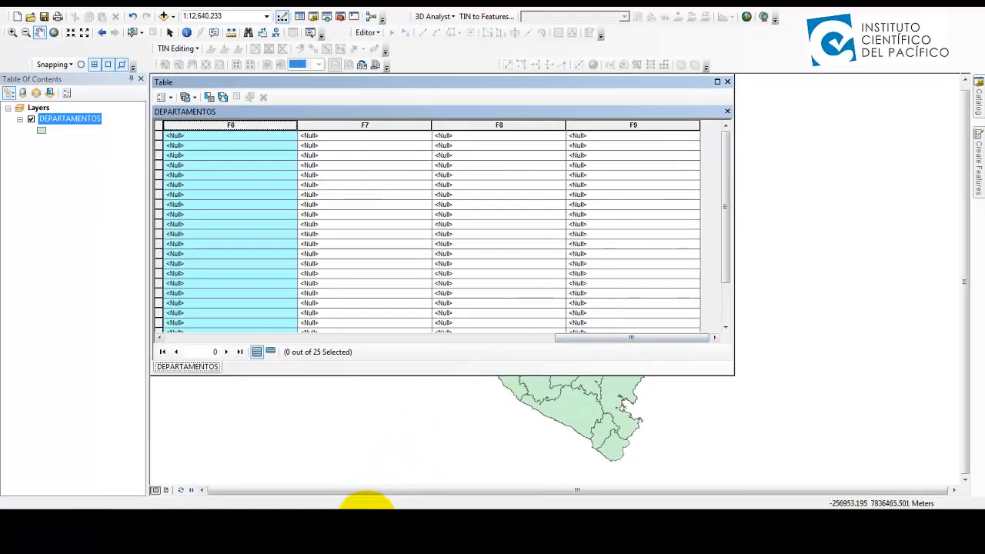
# - Switch to the population workbook in Excel and inspect the cells beside the Hoja1 headers and around row 31 for leftover content
pyautogui.click(360, 524)
pyautogui.click(451, 479)
pyautogui.scroll(6, 226, 323)
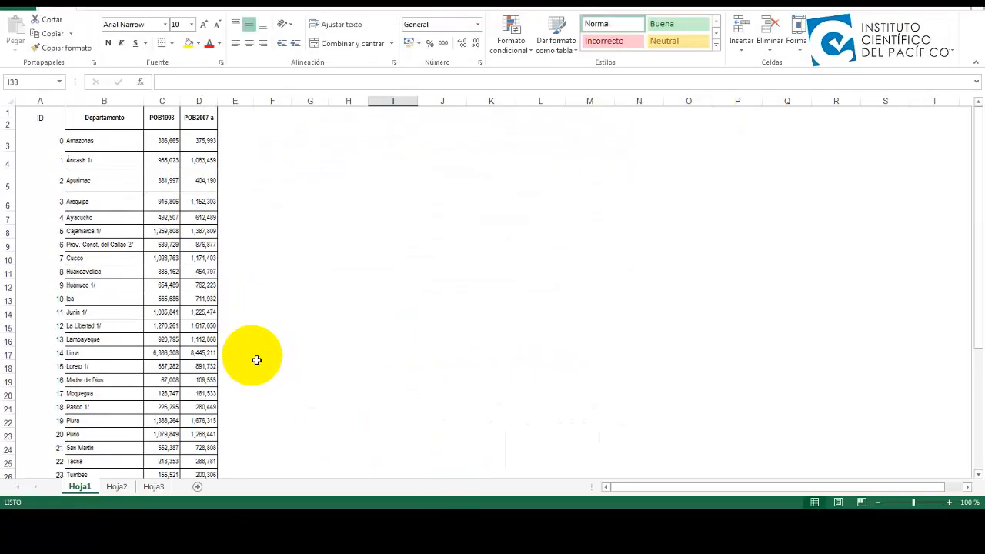
pyautogui.click(235, 123)
pyautogui.click(310, 124)
pyautogui.scroll(-5, 268, 273)
pyautogui.moveTo(85, 314); pyautogui.dragTo(211, 360)
pyautogui.click(250, 237)
pyautogui.moveTo(194, 316); pyautogui.dragTo(358, 316)
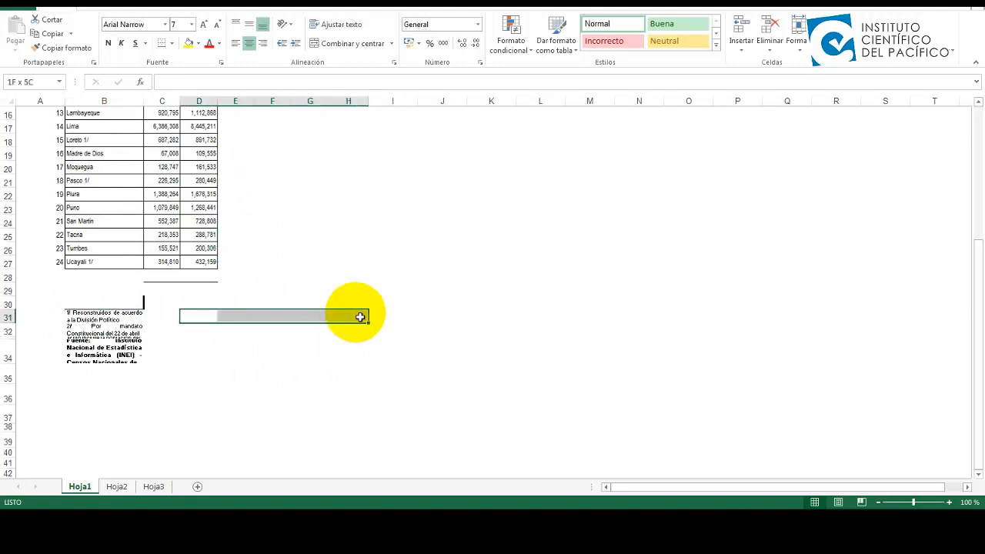
pyautogui.click(362, 317)
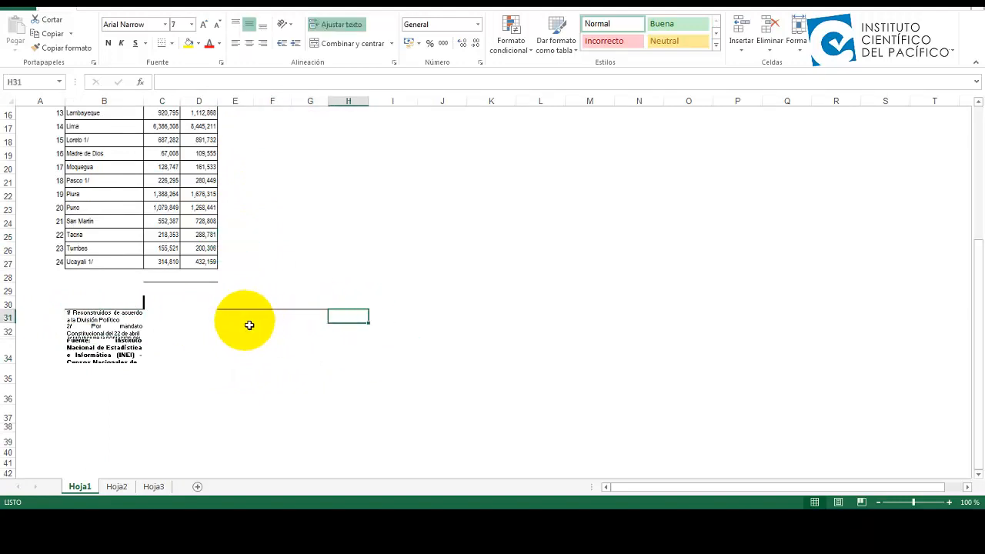
# - Examine how far the Hoja1 data block extends compared with the footnote area from row 29 down and the empty columns up to H
pyautogui.click(24, 304)
pyautogui.moveTo(56, 311); pyautogui.dragTo(339, 359)
pyautogui.scroll(2, 339, 358)
pyautogui.click(335, 382)
pyautogui.moveTo(365, 445); pyautogui.dragTo(113, 14)
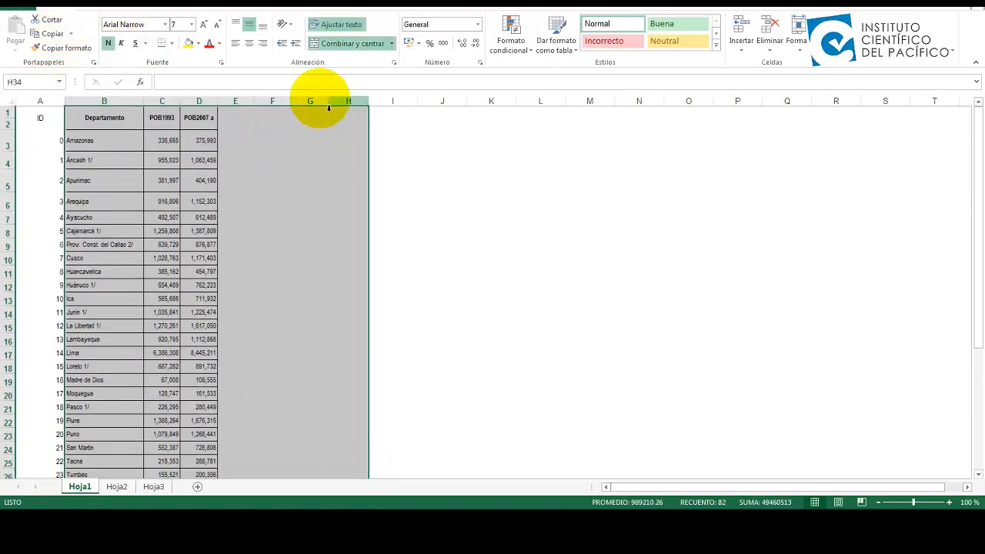
pyautogui.click(393, 121)
pyautogui.scroll(-5, 300, 233)
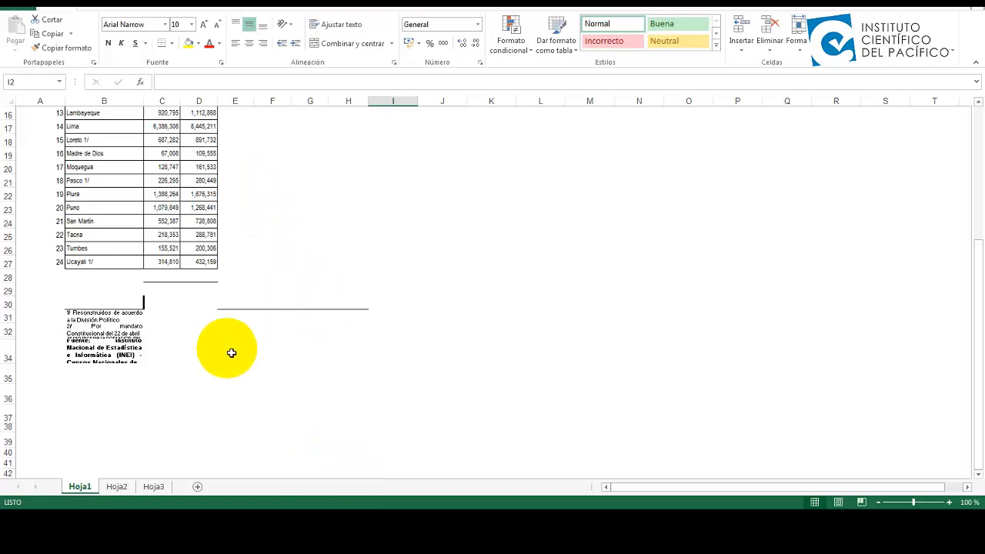
pyautogui.scroll(3, 171, 318)
pyautogui.moveTo(209, 389); pyautogui.dragTo(33, 88)
pyautogui.scroll(-4, 228, 296)
pyautogui.click(103, 352)
pyautogui.click(42, 332)
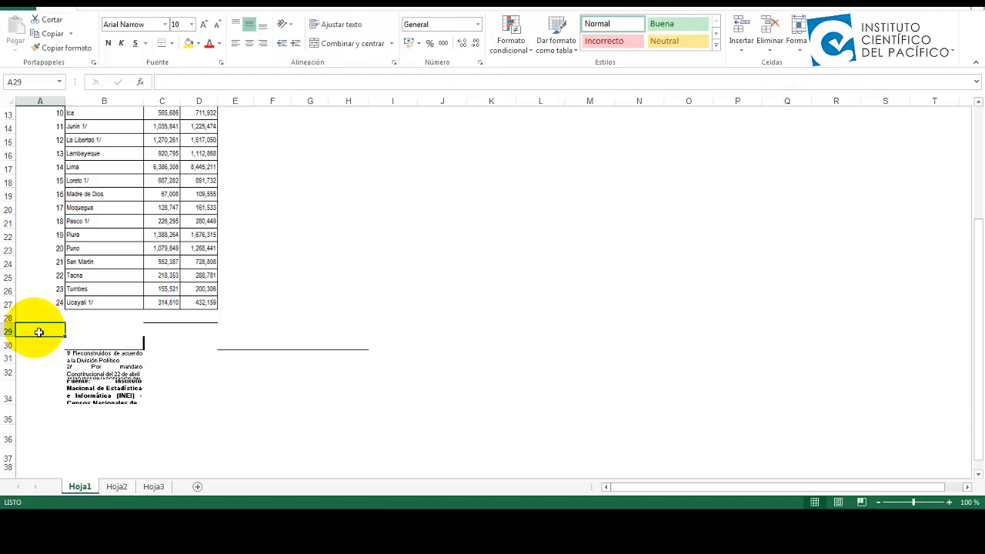
pyautogui.moveTo(37, 332)
pyautogui.mouseDown()
pyautogui.moveTo(231, 334)
pyautogui.moveTo(318, 372)
pyautogui.moveTo(350, 401)
pyautogui.mouseUp()
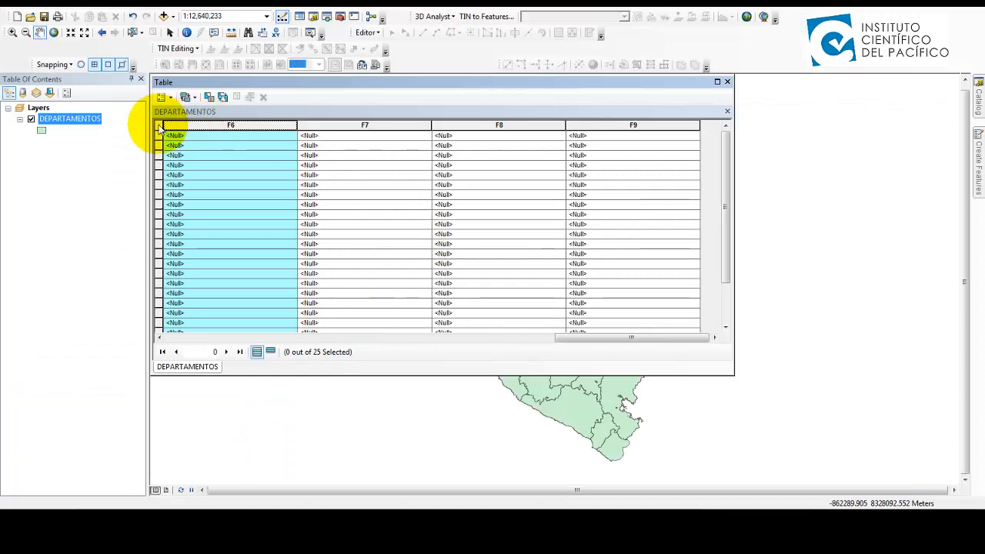
# - Switch back to ArcMap and clear the F6 column highlight in the DEPARTAMENTOS table
pyautogui.click(158, 125)
pyautogui.click(159, 130)
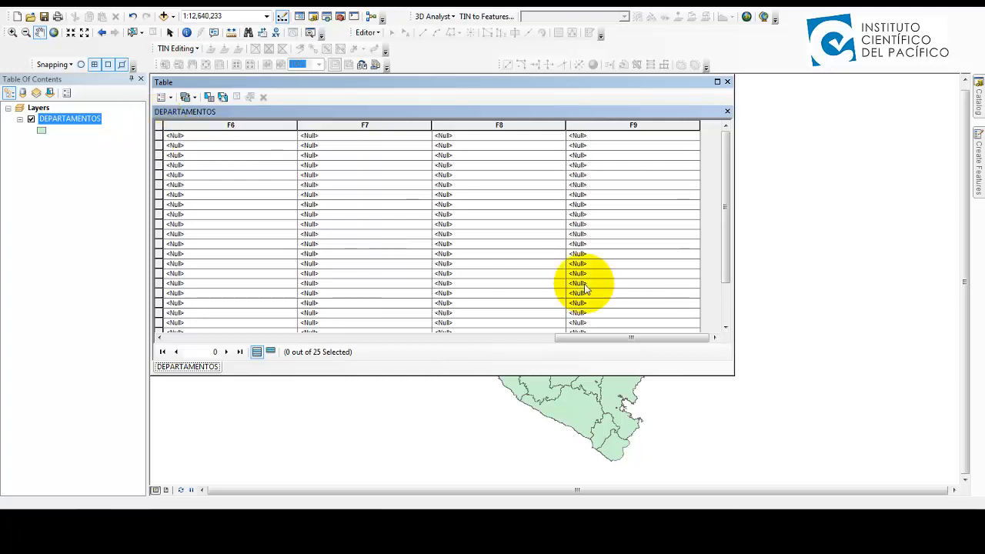
# - Switch to the population workbook in Excel and delete the empty block A29:H35 on Hoja1, shifting cells left
pyautogui.hotkey('alt', 'Tab')
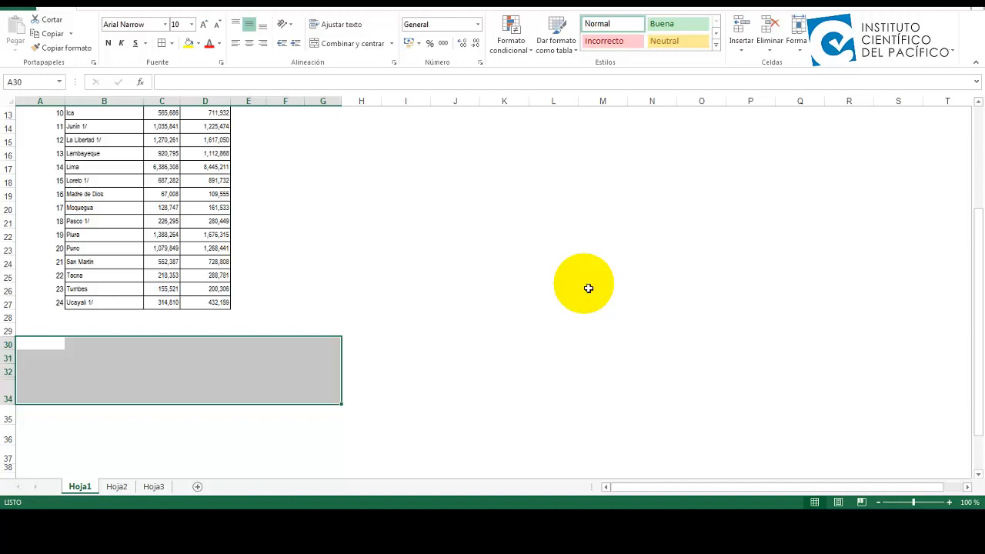
pyautogui.moveTo(49, 333); pyautogui.dragTo(348, 420)
pyautogui.rightClick(260, 359)
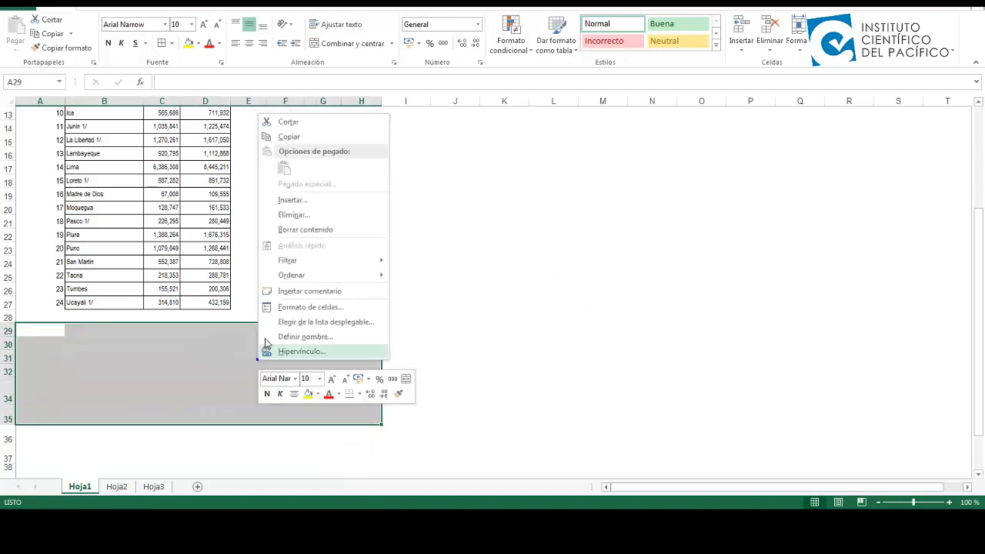
pyautogui.click(302, 215)
pyautogui.click(243, 190)
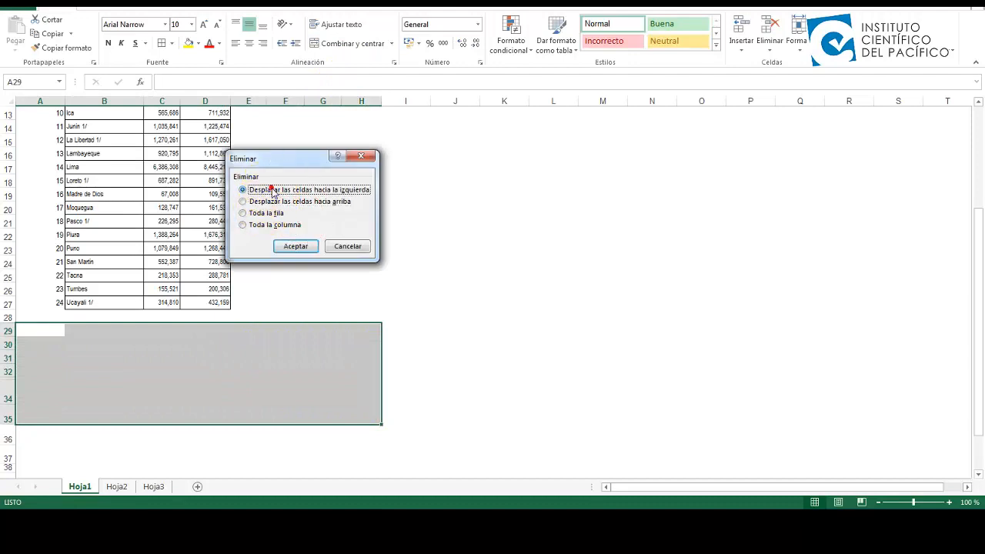
pyautogui.click(296, 246)
pyautogui.click(274, 305)
pyautogui.scroll(4, 249, 321)
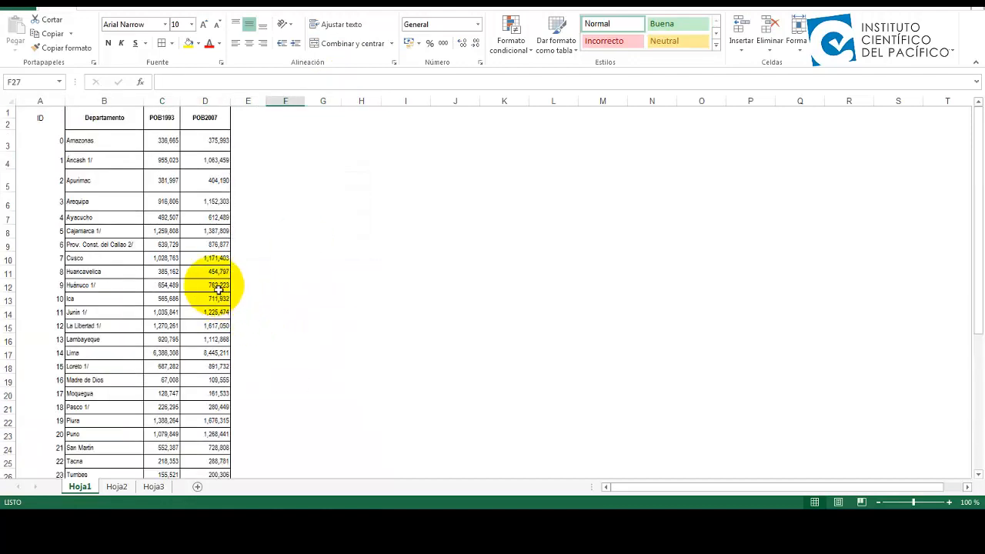
# - Examine the ID, Departamento, POB1993 and POB2007 headers on Hoja1 and the first department values beneath them
pyautogui.doubleClick(205, 124)
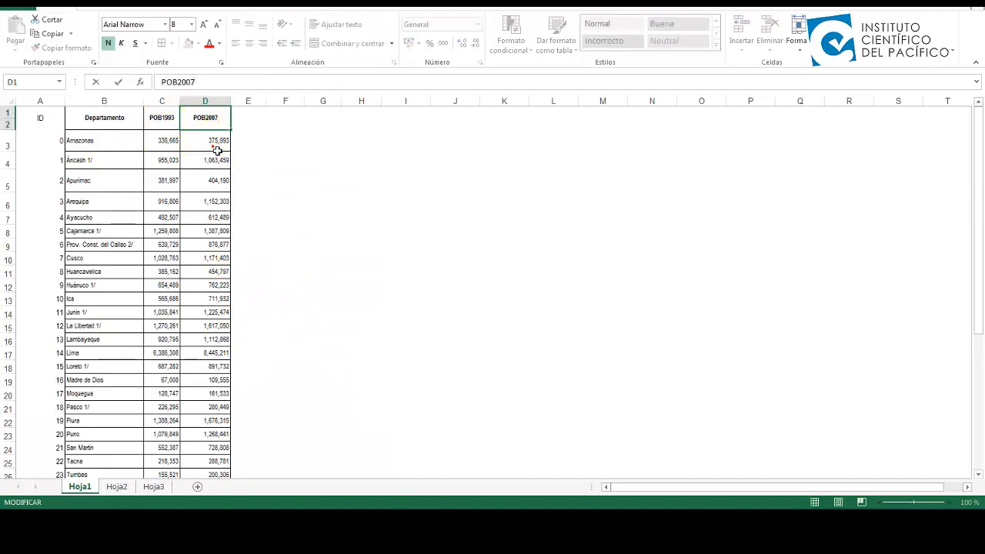
pyautogui.click(216, 179)
pyautogui.click(218, 158)
pyautogui.click(216, 143)
pyautogui.click(221, 159)
pyautogui.click(221, 144)
pyautogui.moveTo(165, 119); pyautogui.dragTo(172, 189)
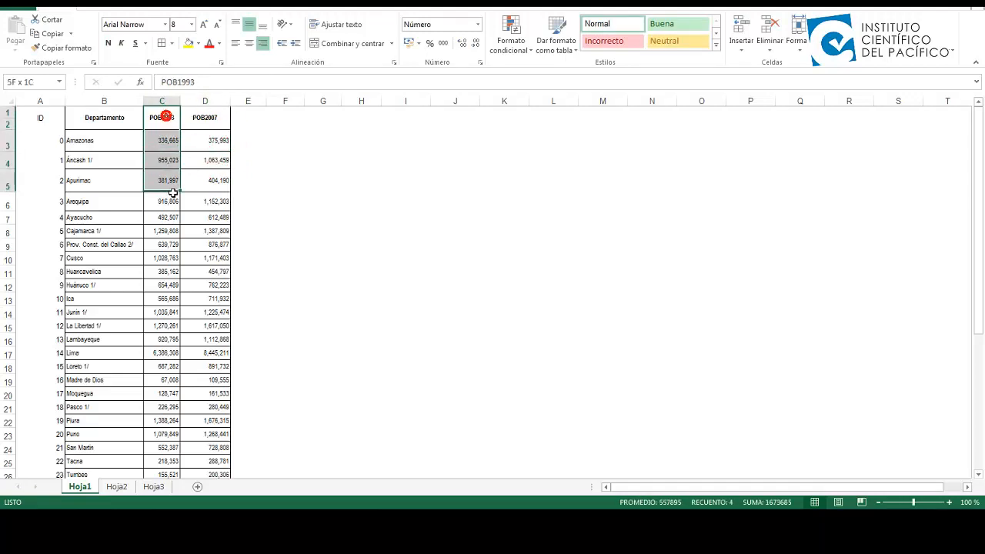
pyautogui.click(167, 125)
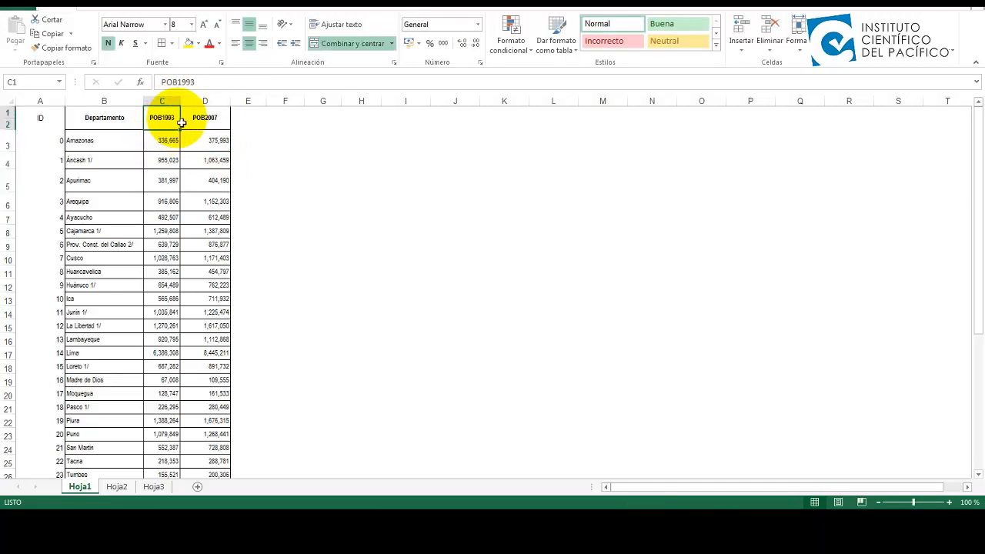
pyautogui.click(209, 126)
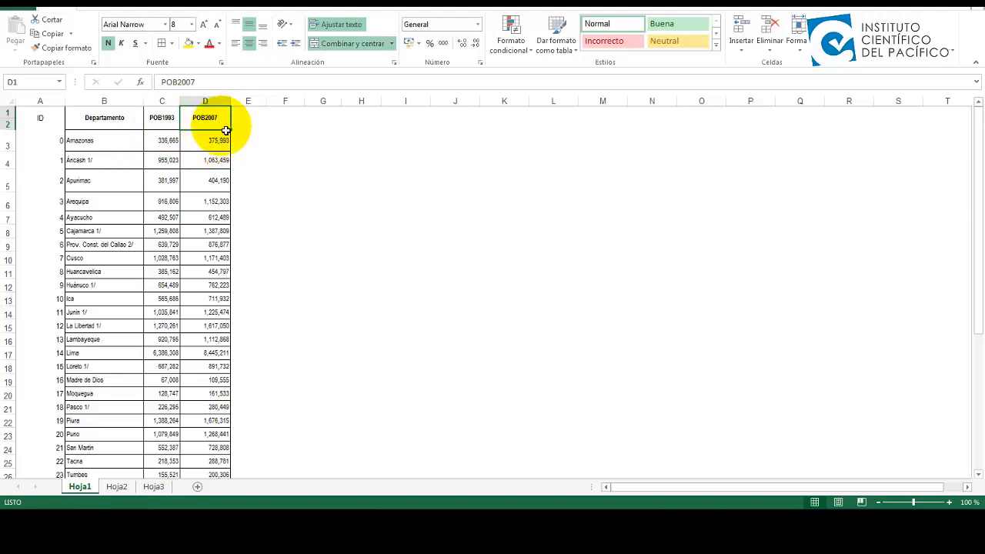
pyautogui.click(213, 145)
pyautogui.click(211, 163)
pyautogui.click(213, 183)
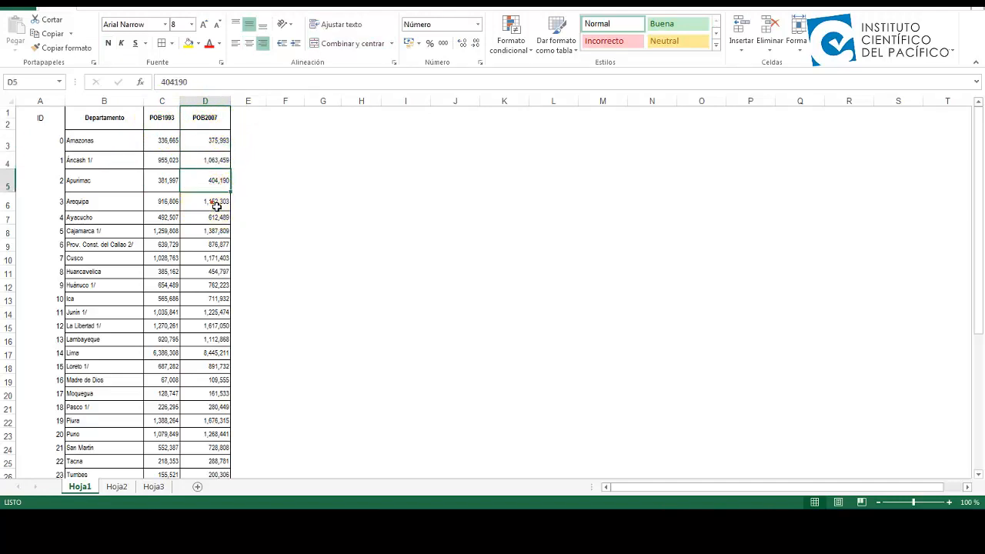
pyautogui.click(216, 203)
pyautogui.click(220, 219)
pyautogui.click(219, 241)
pyautogui.click(206, 199)
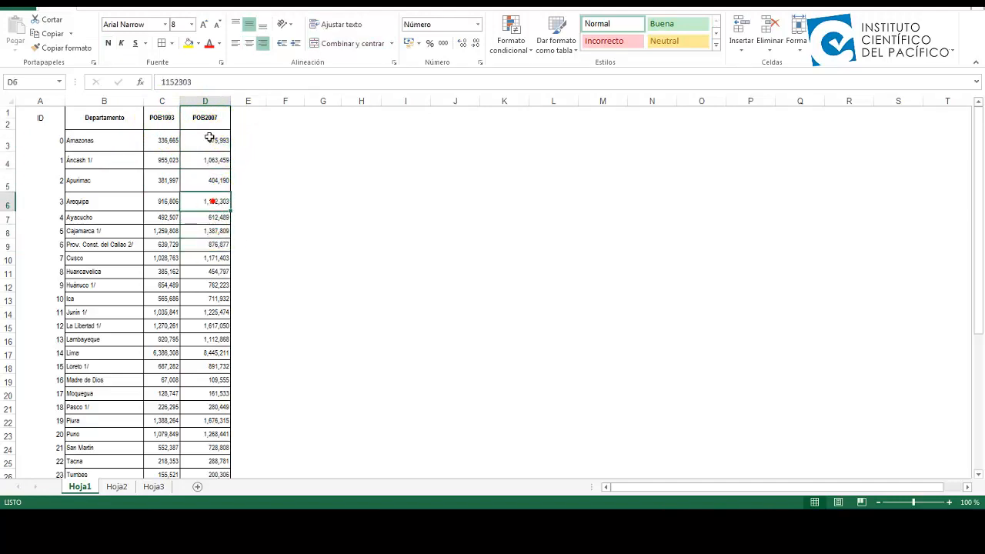
pyautogui.click(215, 125)
pyautogui.click(90, 131)
pyautogui.click(42, 117)
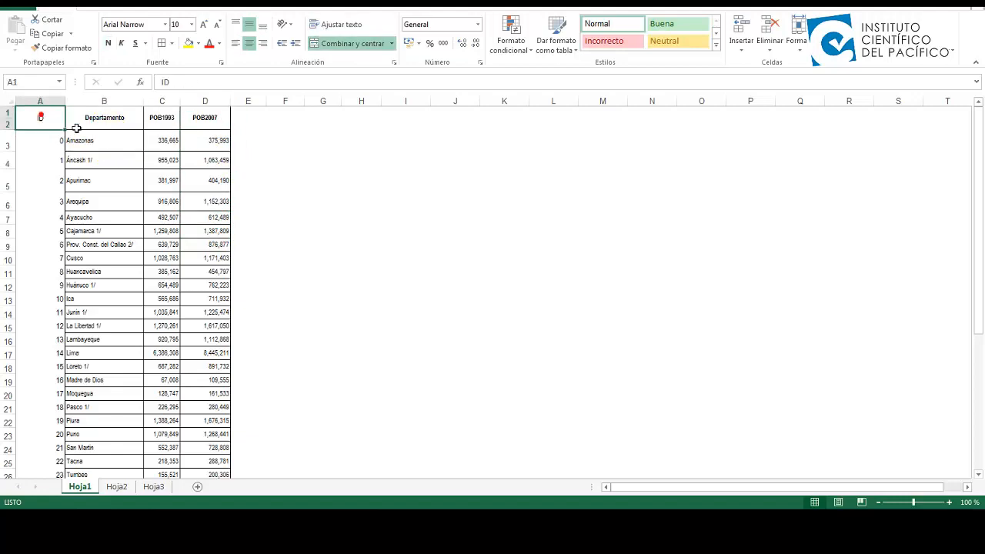
# - Copy the whole Hoja1 population table, from the ID header in A1 to the Ucayali row, cells A1:D27
pyautogui.scroll(-1, 51, 136)
pyautogui.scroll(1, 52, 137)
pyautogui.click(44, 118)
pyautogui.moveTo(48, 121); pyautogui.dragTo(218, 440)
pyautogui.rightClick(142, 330)
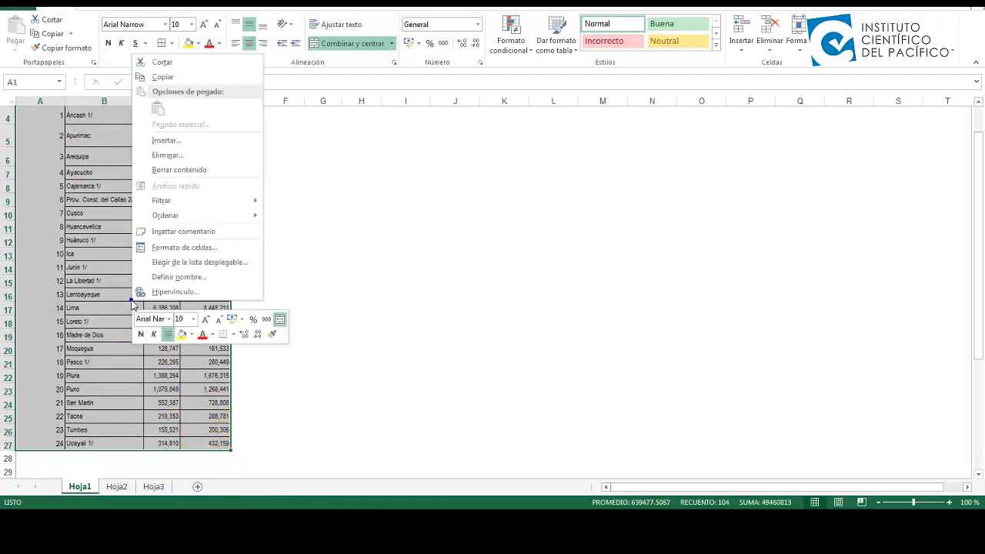
pyautogui.click(168, 74)
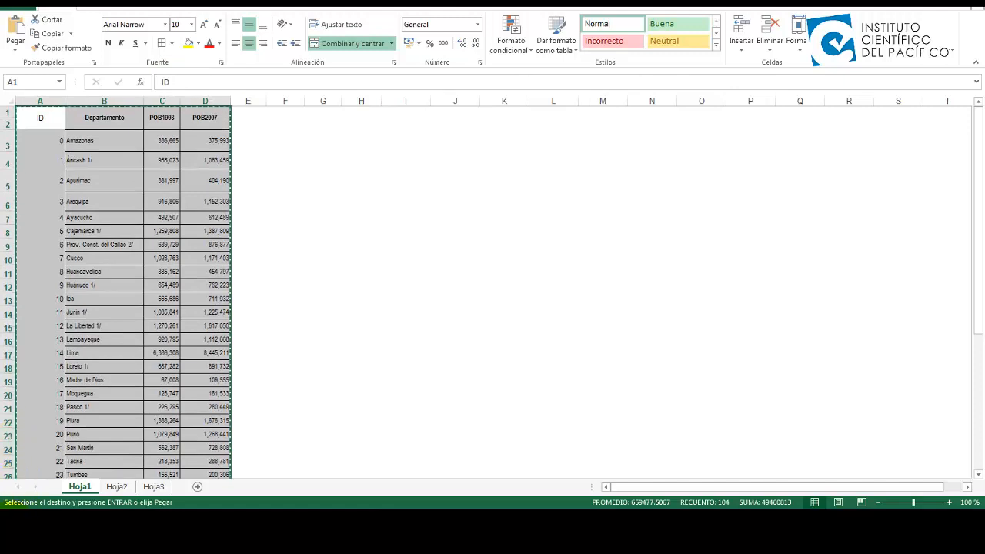
# - Open a new blank Excel workbook and paste the copied population table at A1 of Hoja1
pyautogui.press('super')
pyautogui.click(68, 130)
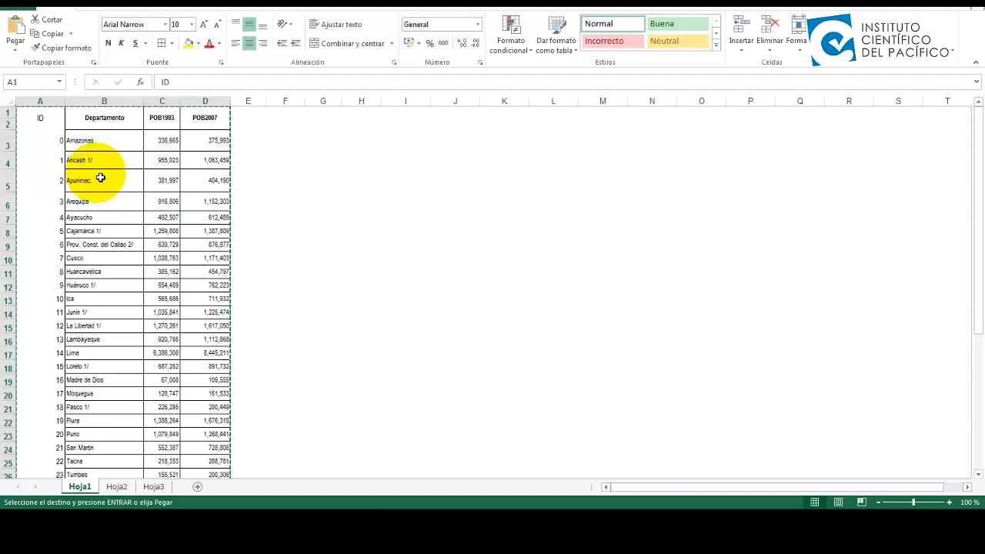
pyautogui.click(16, 525)
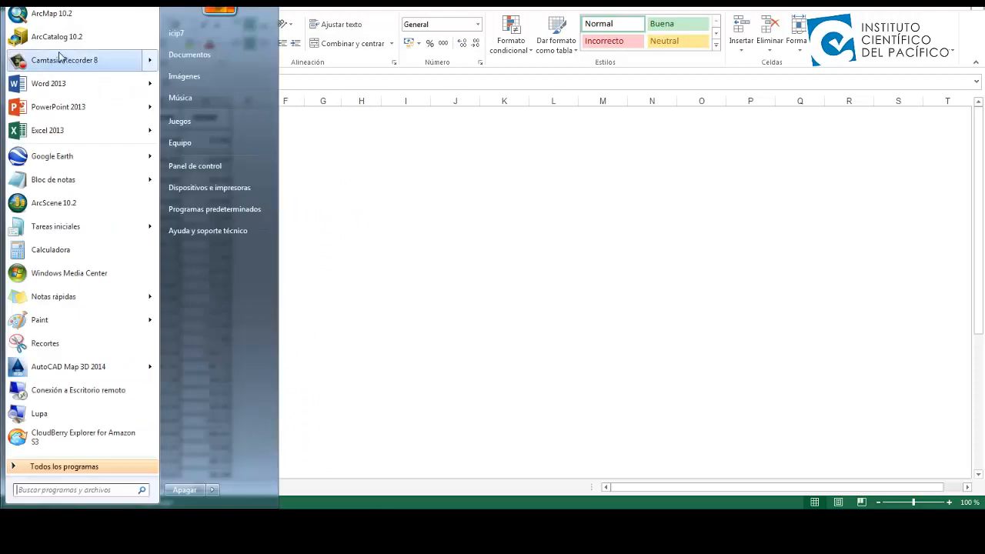
pyautogui.click(71, 131)
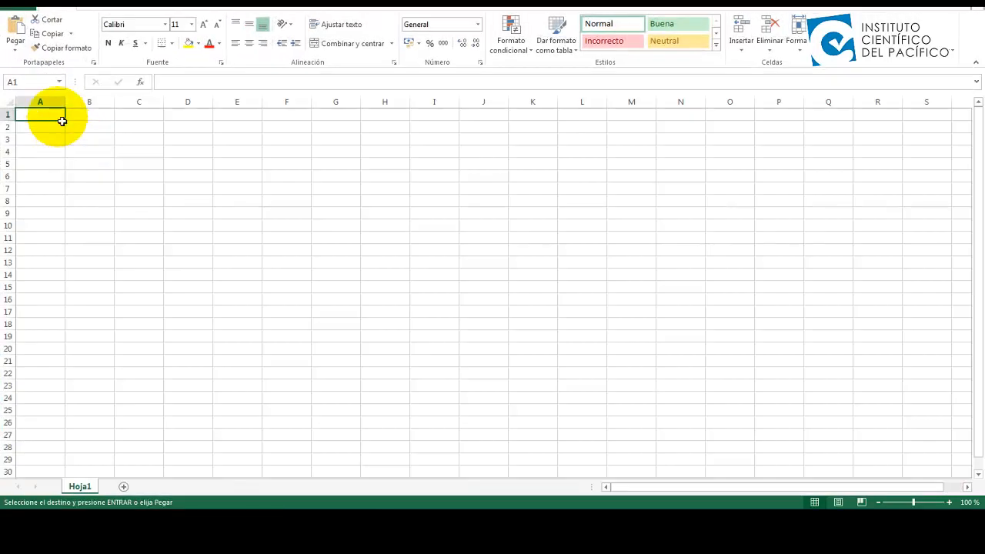
pyautogui.rightClick(62, 121)
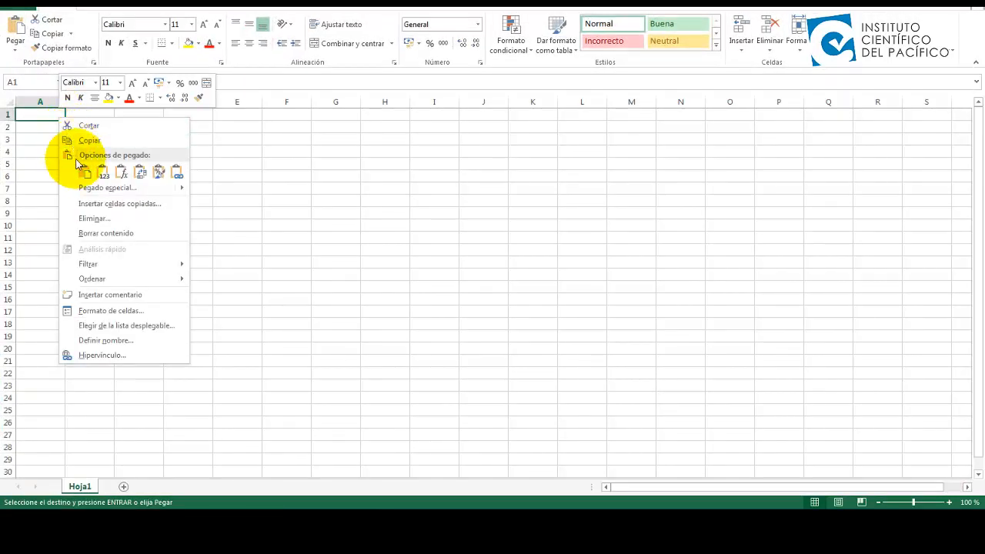
pyautogui.click(85, 173)
pyautogui.click(240, 153)
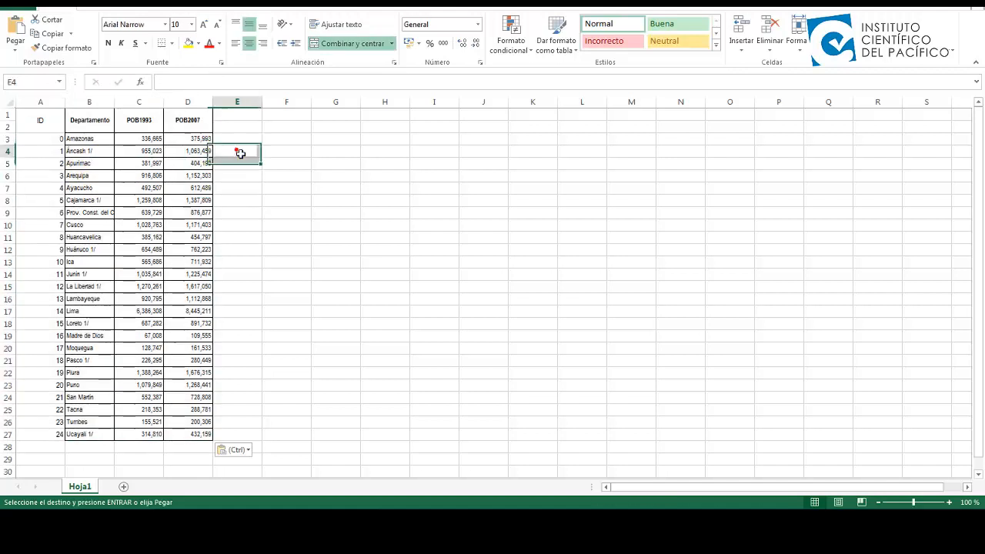
pyautogui.click(240, 153)
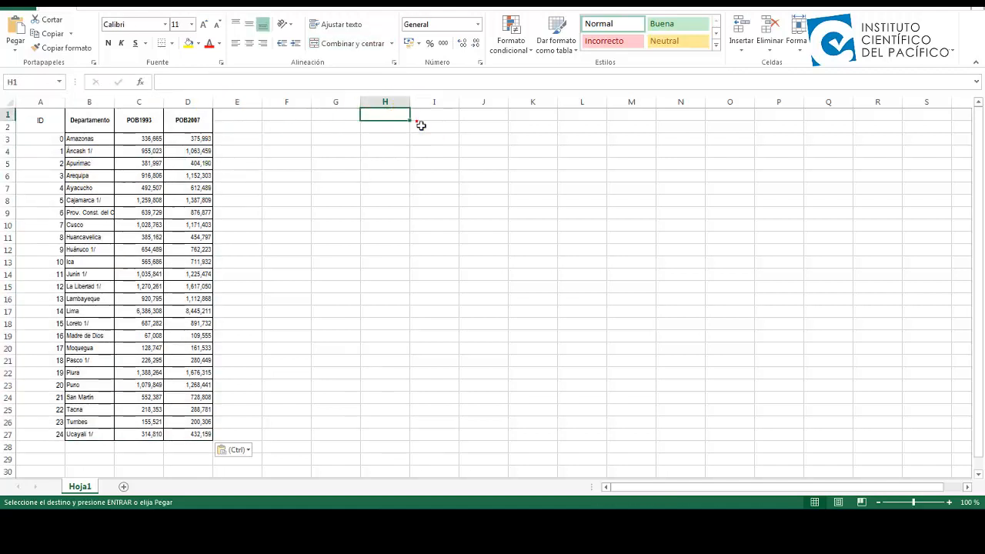
pyautogui.click(418, 122)
pyautogui.click(261, 142)
# - Enter the header POB in cell E1, beside the POB2007 header
pyautogui.doubleClick(194, 121)
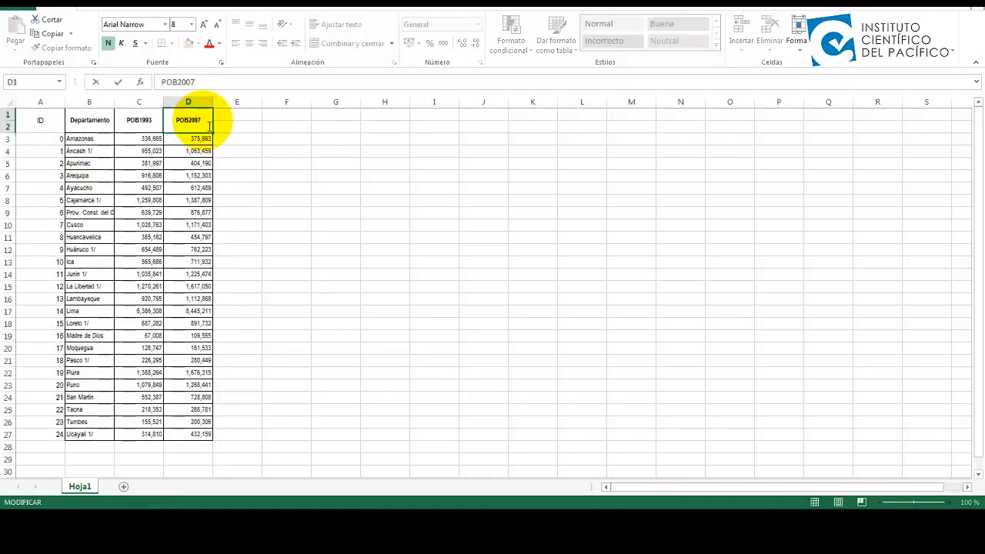
pyautogui.click(220, 144)
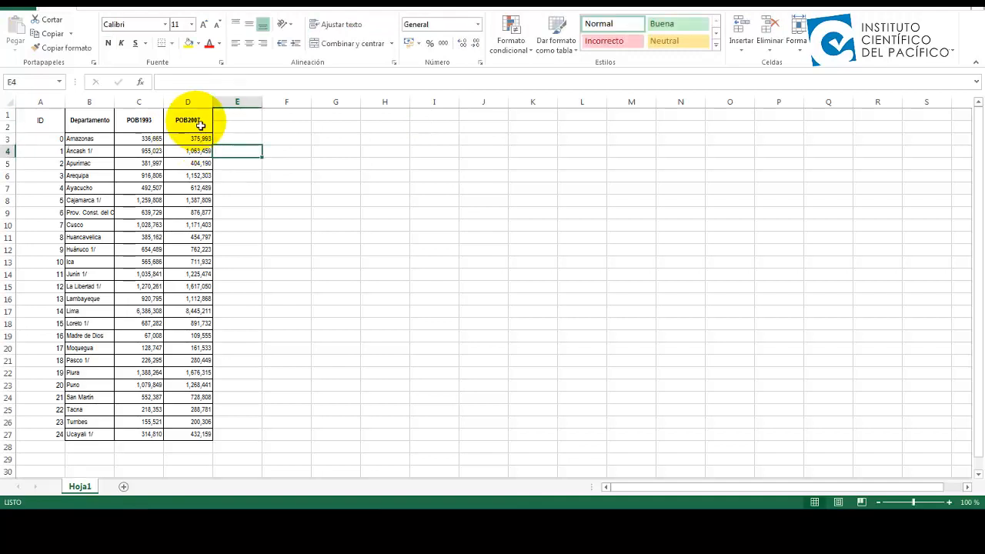
pyautogui.click(230, 120)
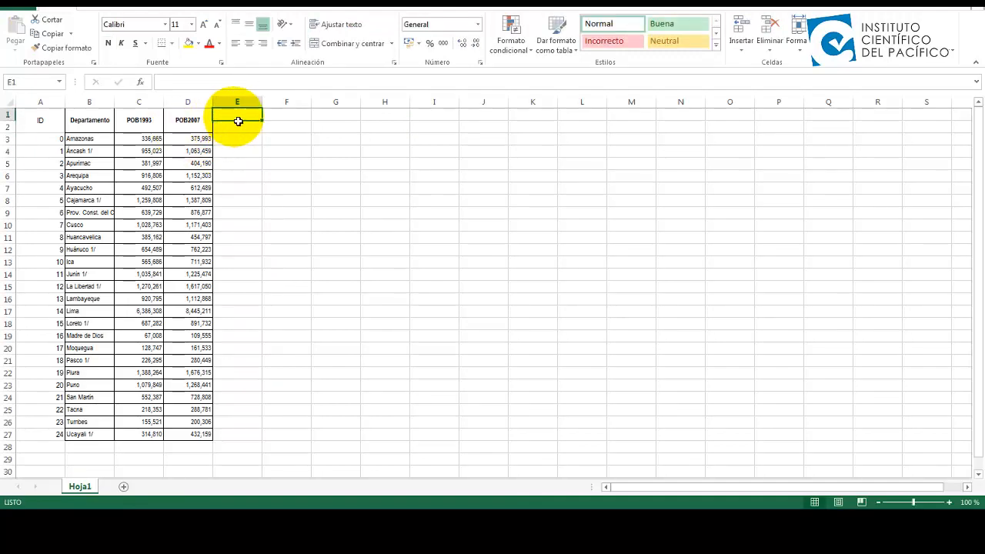
pyautogui.click(236, 122)
pyautogui.write('POB')
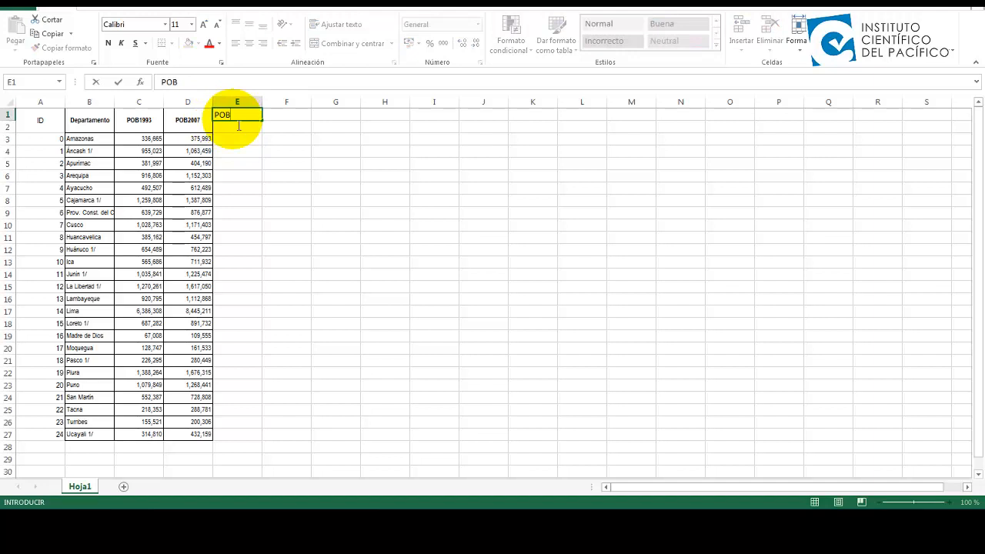
pyautogui.press('Return')
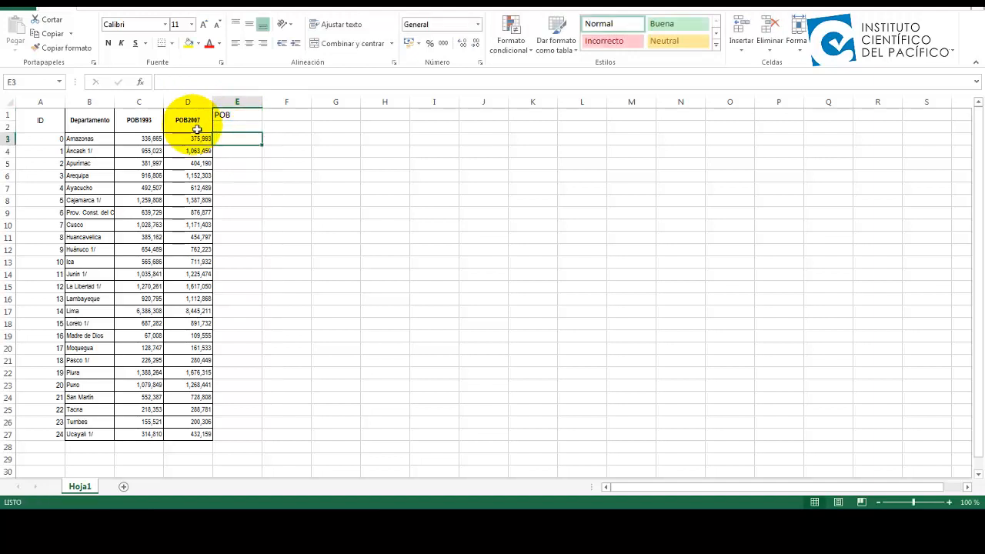
# - Copy the POB2007 values from D3:D27 into the POB column, starting at E3
pyautogui.moveTo(197, 139); pyautogui.dragTo(201, 434)
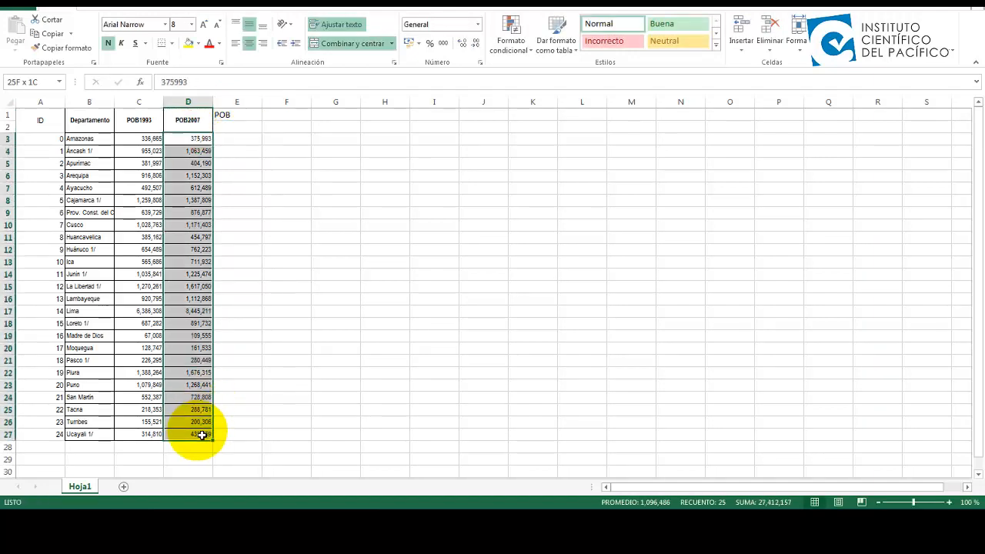
pyautogui.rightClick(202, 423)
pyautogui.click(231, 196)
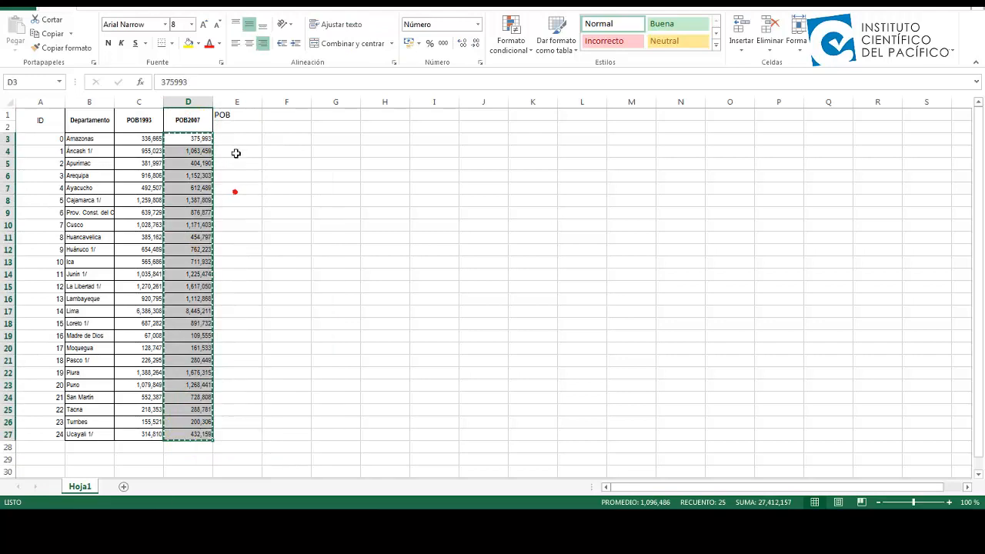
pyautogui.rightClick(235, 137)
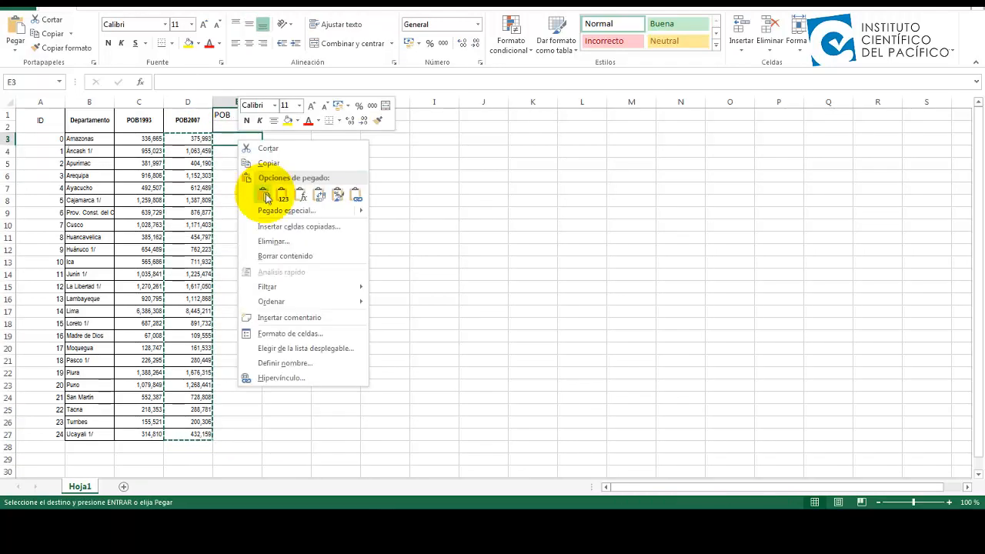
pyautogui.click(267, 196)
# - Delete the original POB2007 column cells D1:D27, shifting the POB column left into their place
pyautogui.moveTo(187, 120); pyautogui.dragTo(197, 434)
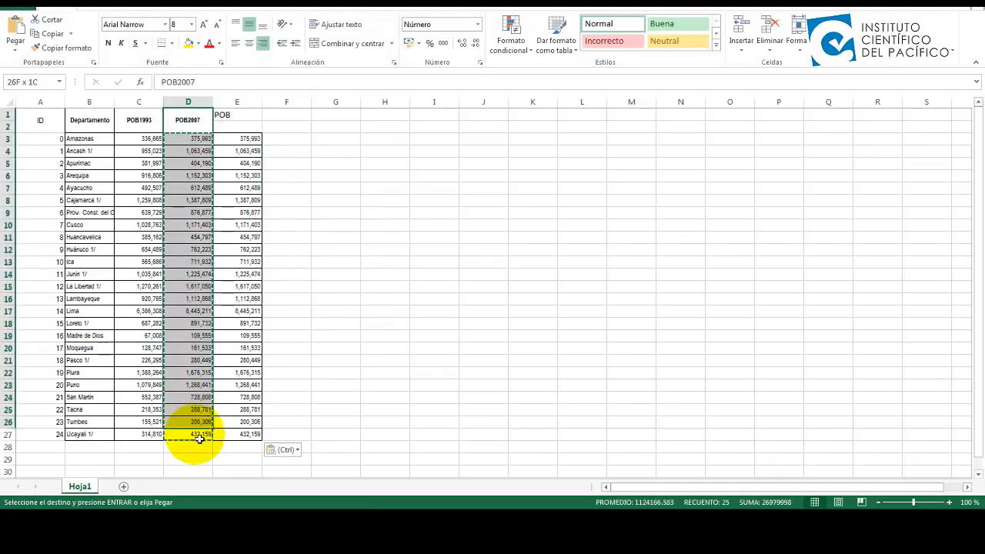
pyautogui.rightClick(193, 118)
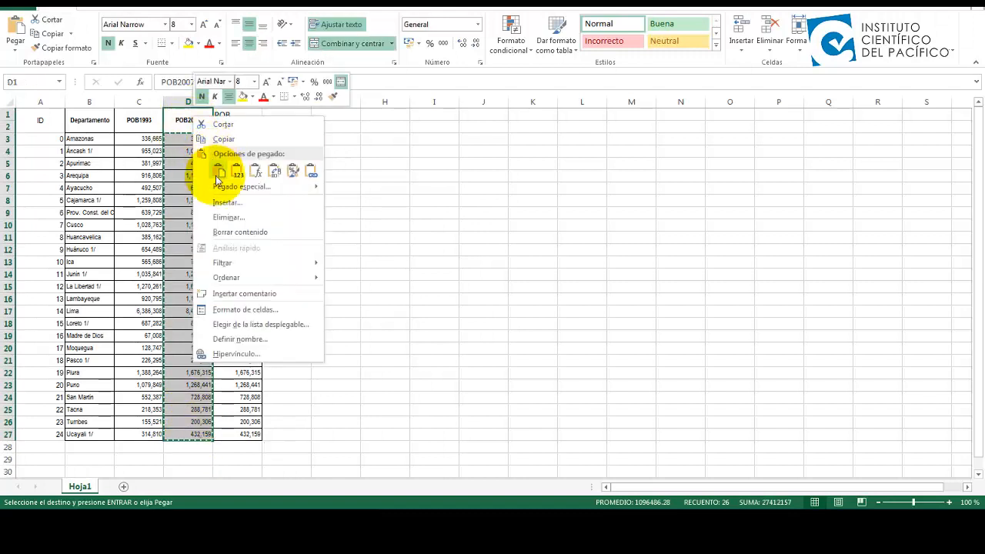
pyautogui.click(236, 216)
pyautogui.click(235, 247)
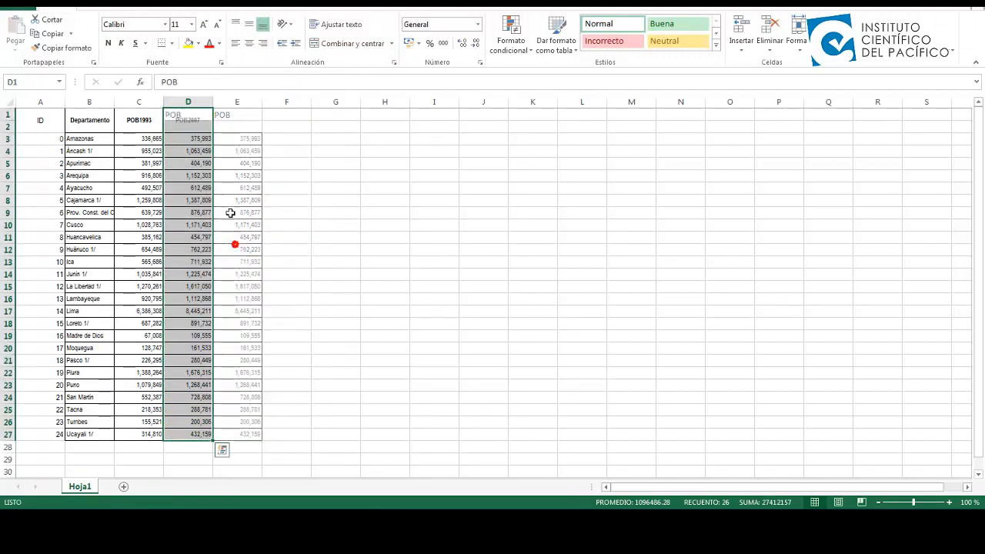
# - Merge and center the POB header across D1:D2 to match the other column headers
pyautogui.click(196, 123)
pyautogui.click(327, 43)
pyautogui.click(241, 153)
pyautogui.click(98, 121)
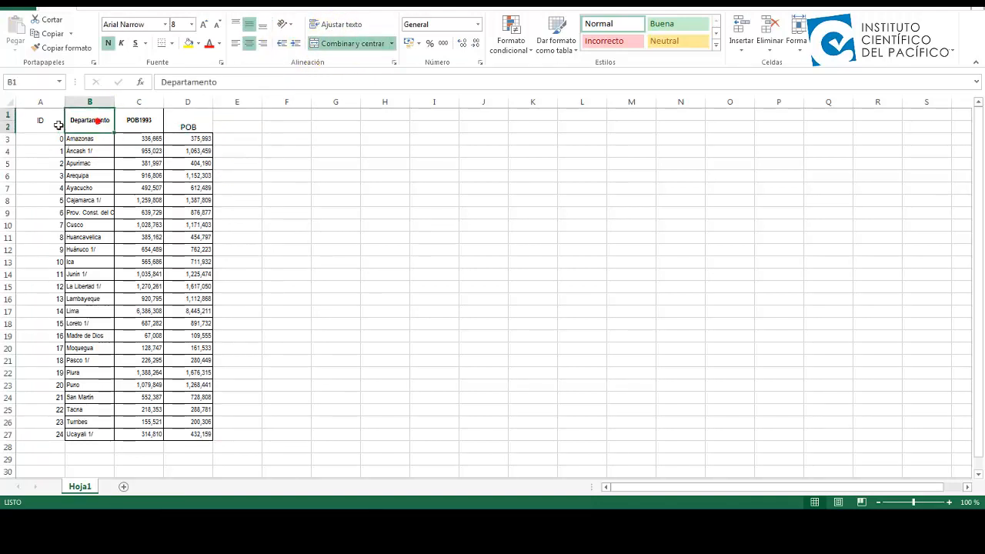
pyautogui.click(136, 123)
pyautogui.click(44, 121)
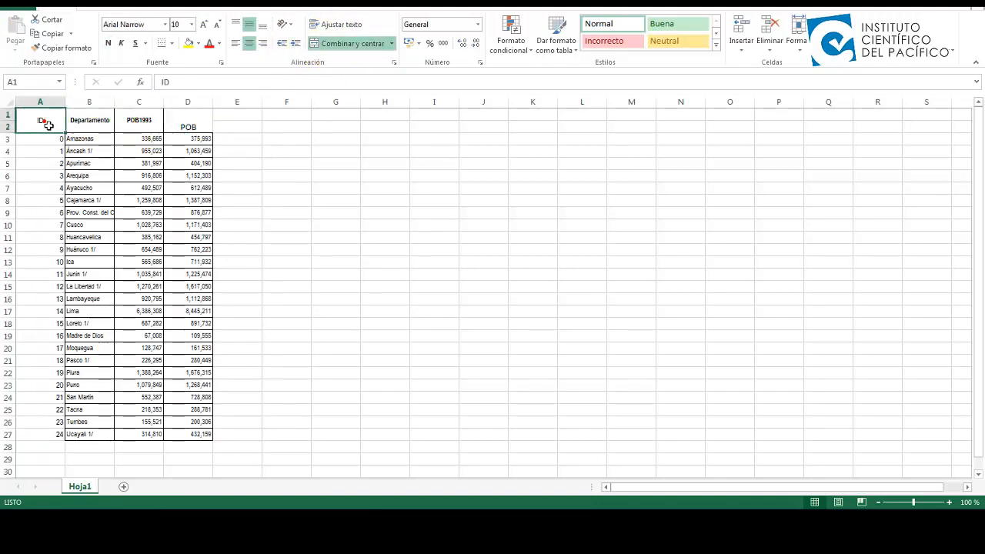
pyautogui.click(136, 123)
pyautogui.click(185, 123)
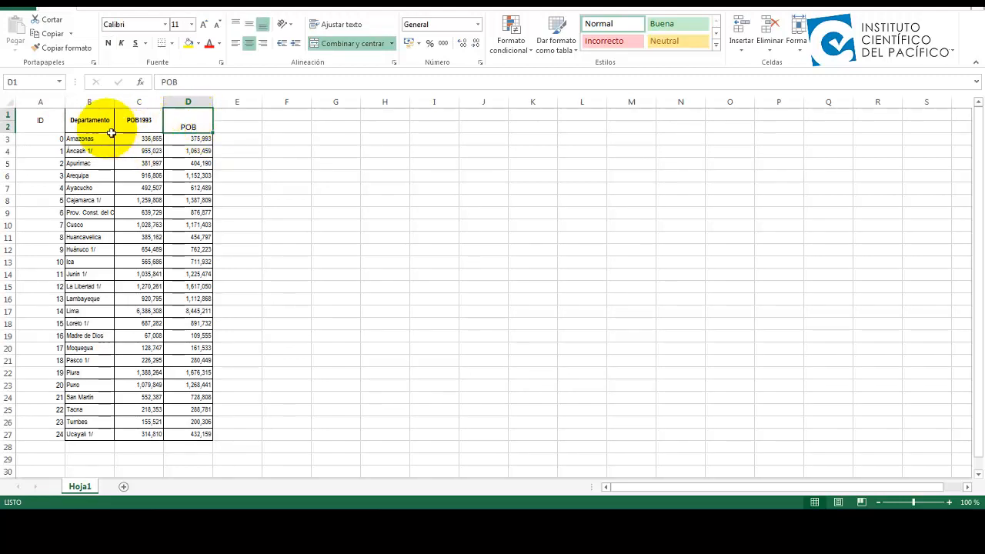
pyautogui.click(56, 127)
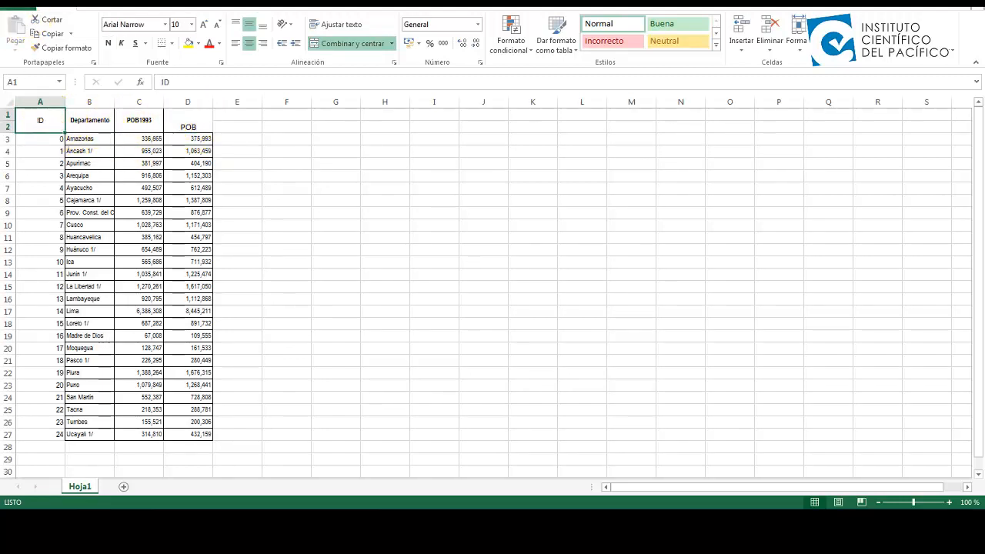
# - Save the workbook as JOIN OK in the ACHIVOS folder of SESION III, MODULO I, inside ARCGIS 10.2 on drive D
pyautogui.hotkey('ctrl', 's')
pyautogui.click(330, 310)
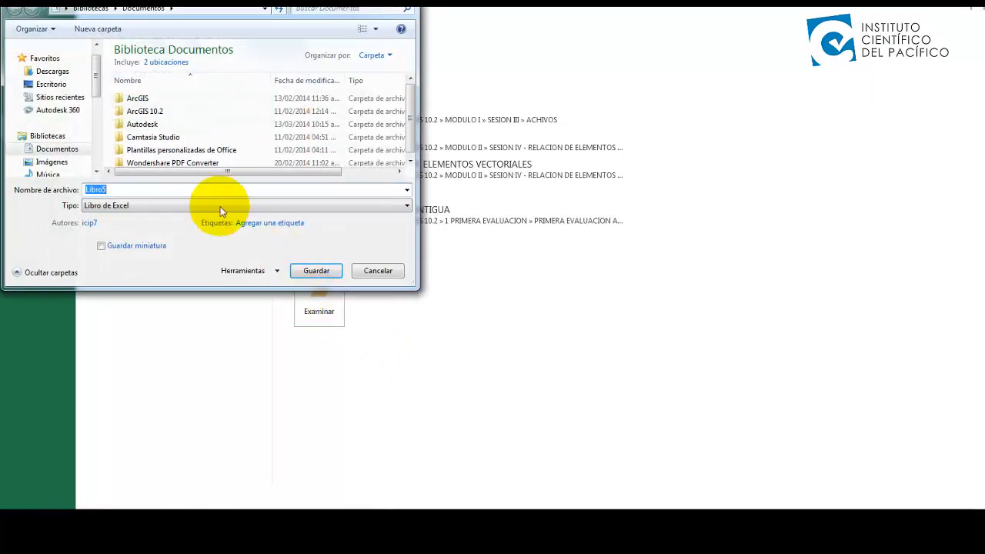
pyautogui.scroll(-5, 77, 101)
pyautogui.click(77, 84)
pyautogui.doubleClick(143, 65)
pyautogui.doubleClick(144, 78)
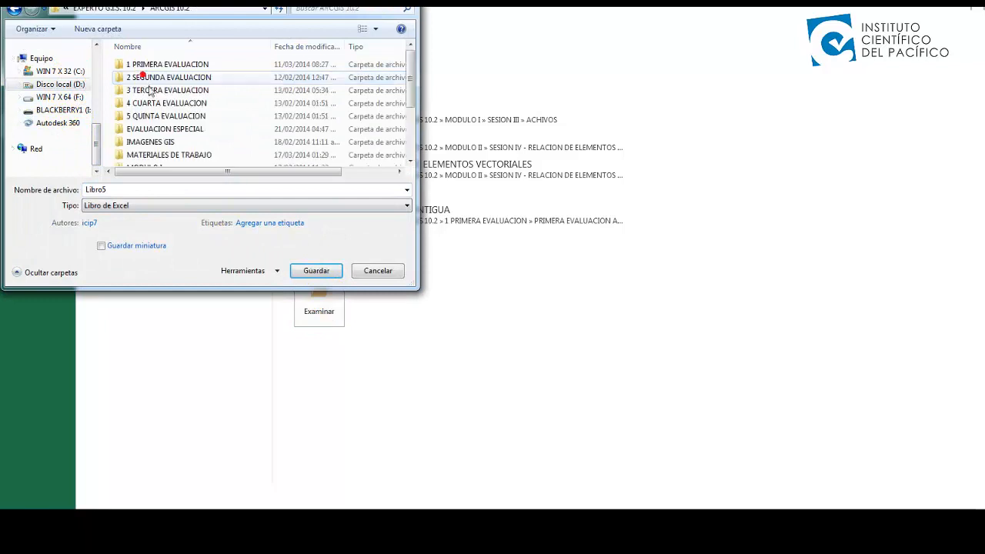
pyautogui.scroll(-1, 192, 139)
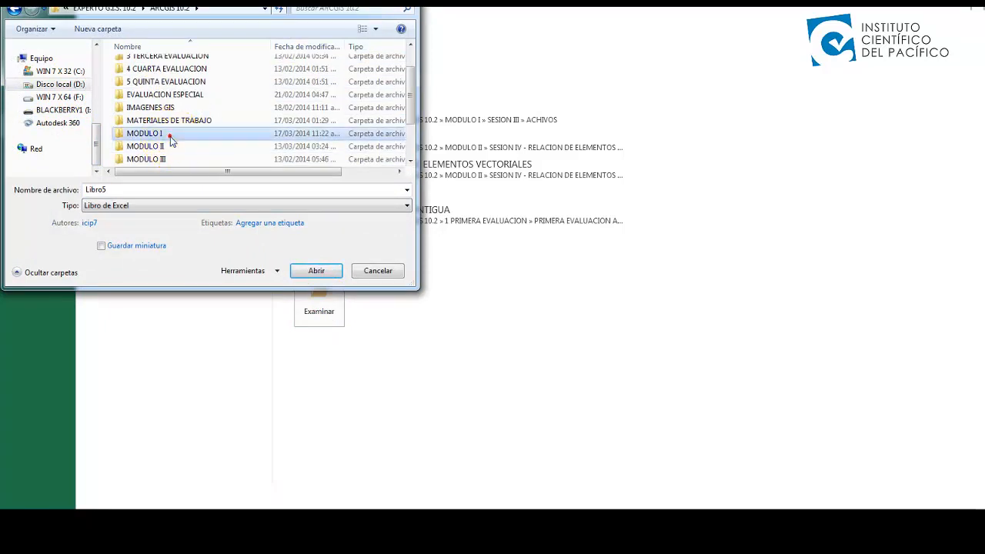
pyautogui.doubleClick(167, 133)
pyautogui.doubleClick(150, 78)
pyautogui.doubleClick(139, 65)
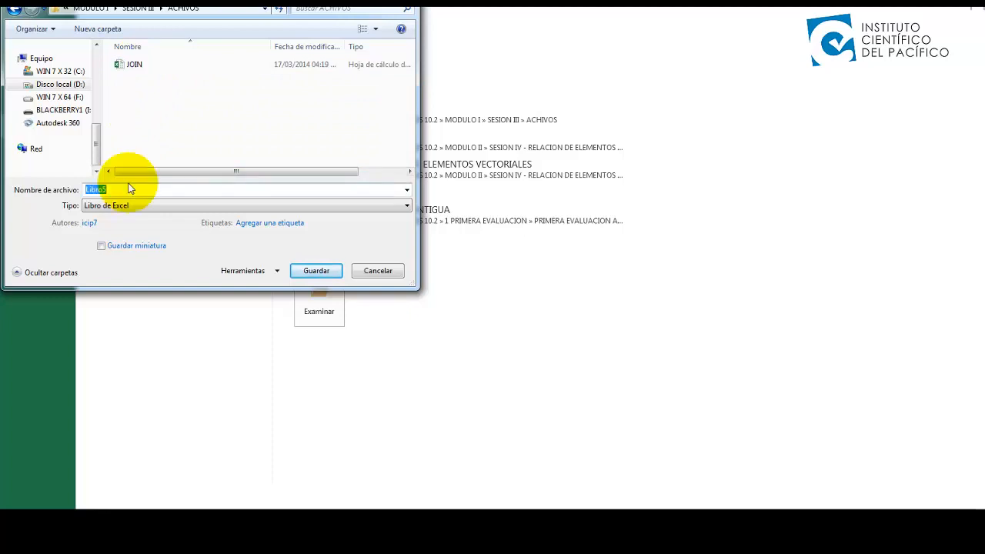
pyautogui.write('JOIN OK')
pyautogui.click(317, 270)
# - Switch to ArcMap and start a table join on the DEPARTAMENTOS layer, based on its FID field
pyautogui.click(243, 508)
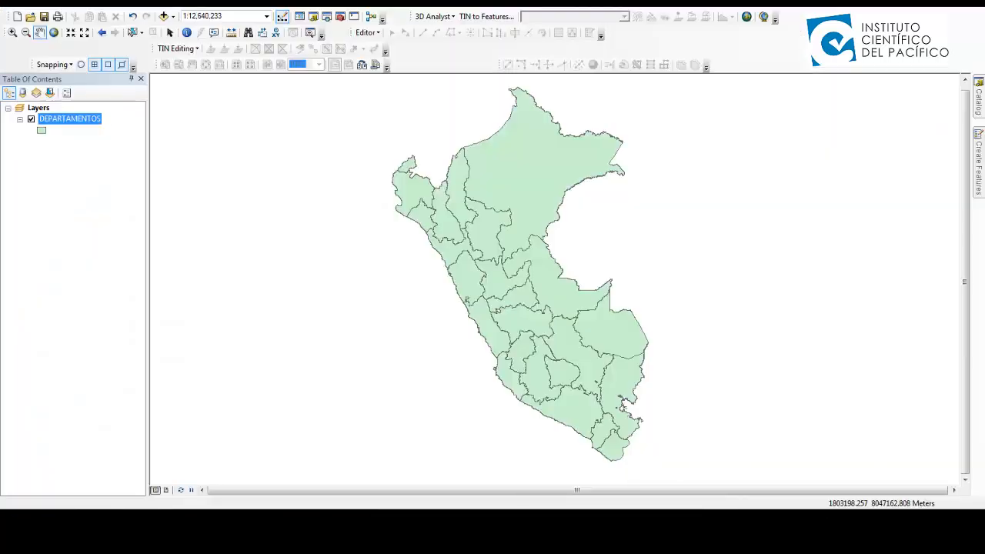
pyautogui.rightClick(77, 125)
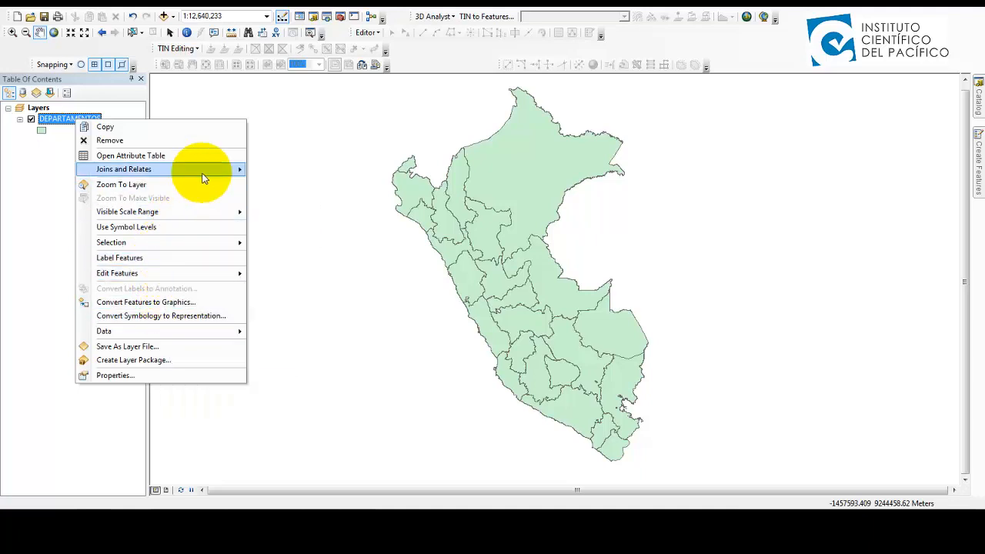
pyautogui.moveTo(205, 170)
pyautogui.click(276, 170)
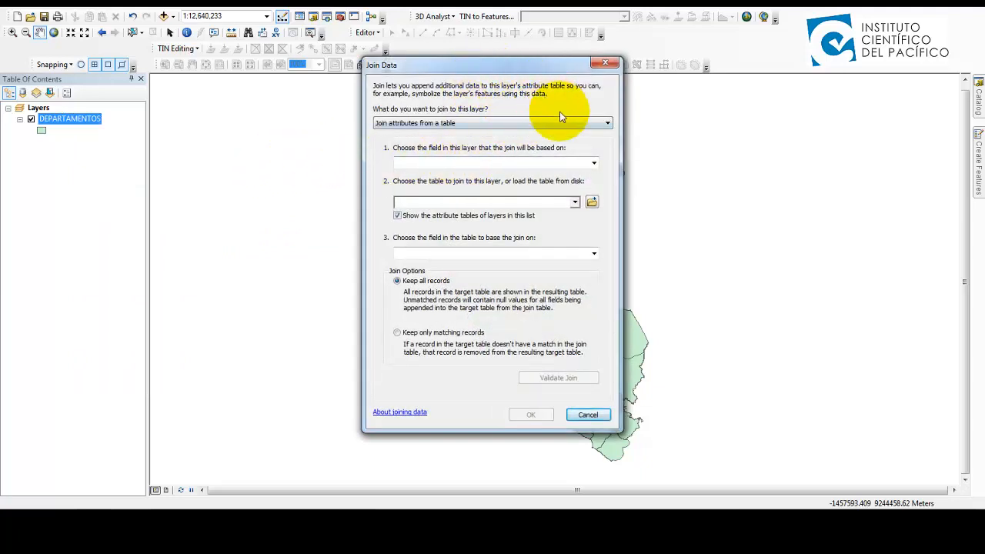
pyautogui.click(591, 160)
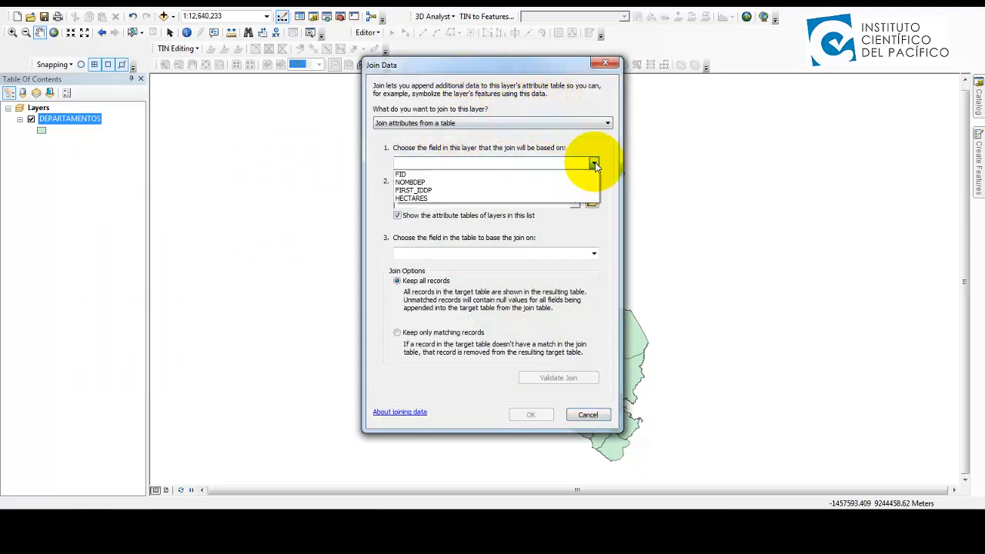
pyautogui.click(435, 177)
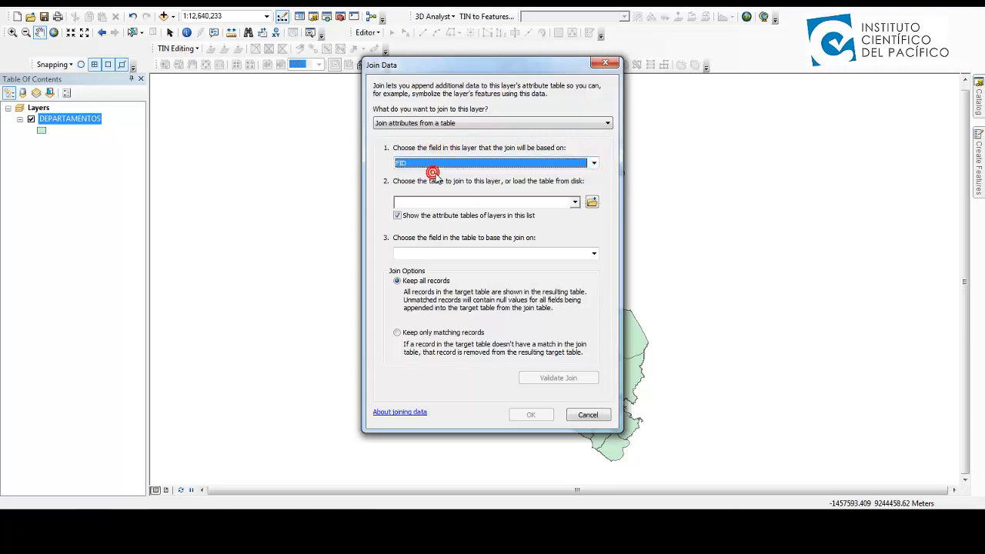
# - Load the sheet Hoja1$ from JOIN OK.xlsx as the table to join to the layer
pyautogui.click(592, 203)
pyautogui.click(510, 168)
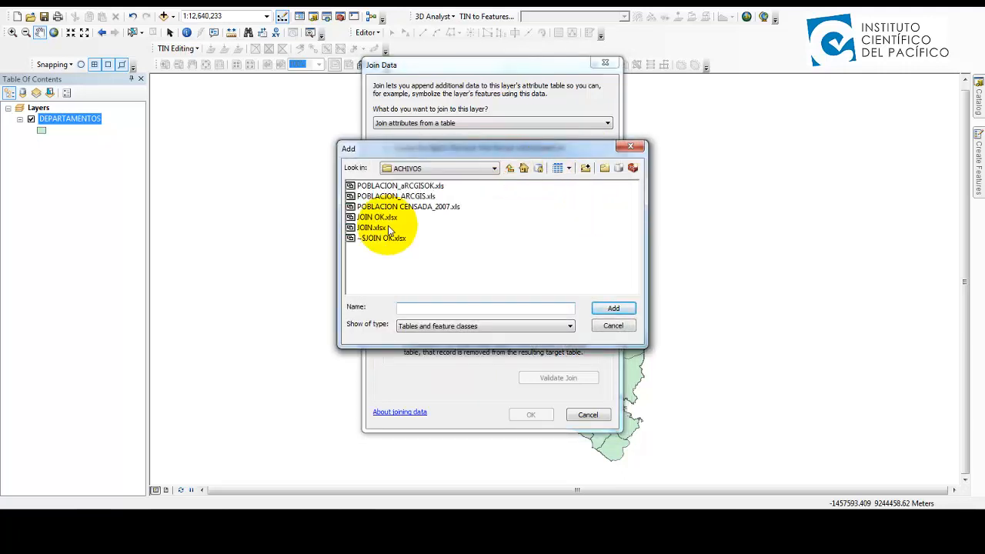
pyautogui.click(385, 218)
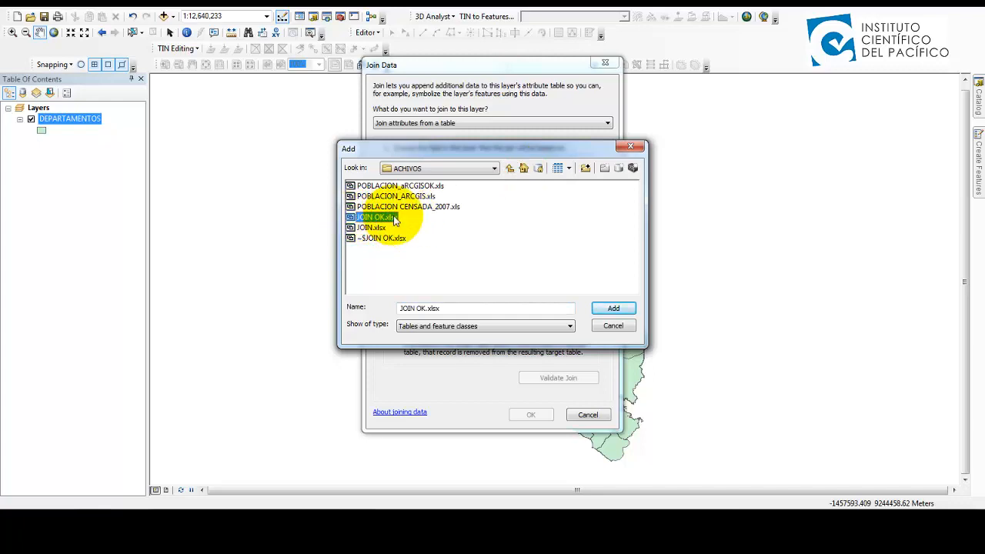
pyautogui.click(614, 308)
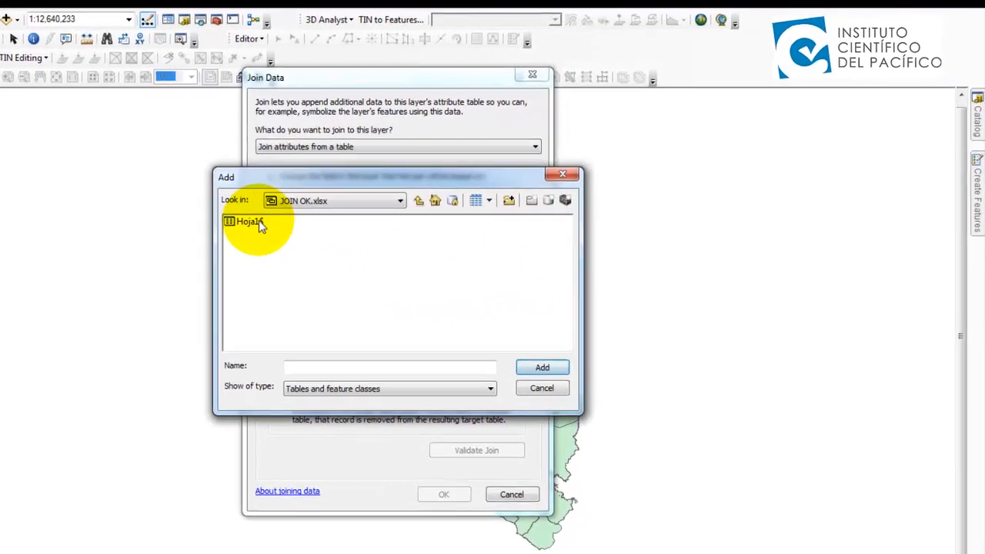
pyautogui.click(364, 186)
pyautogui.click(514, 389)
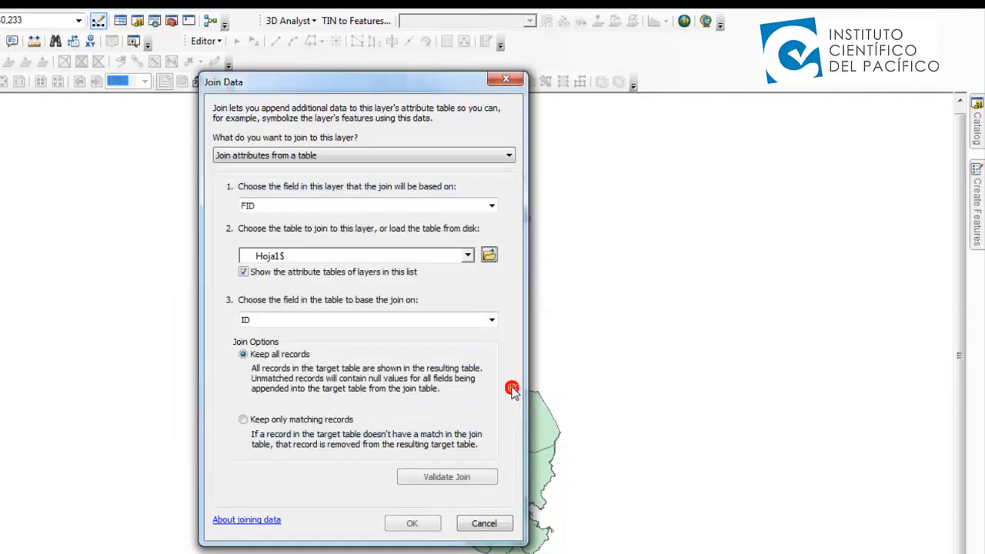
# - Choose ID as the field in the Hoja1$ table to base the join on
pyautogui.click(454, 321)
pyautogui.click(259, 333)
pyautogui.click(264, 320)
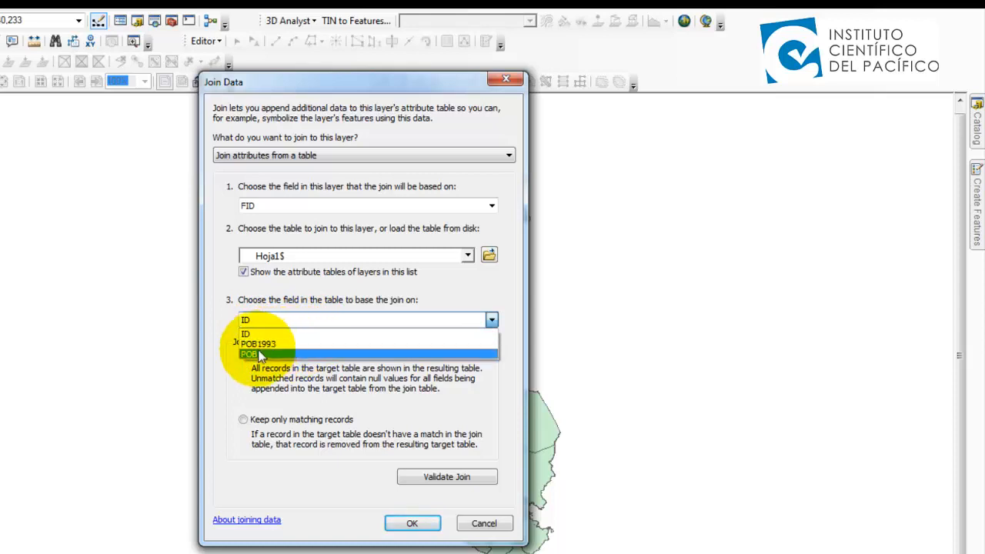
pyautogui.click(275, 336)
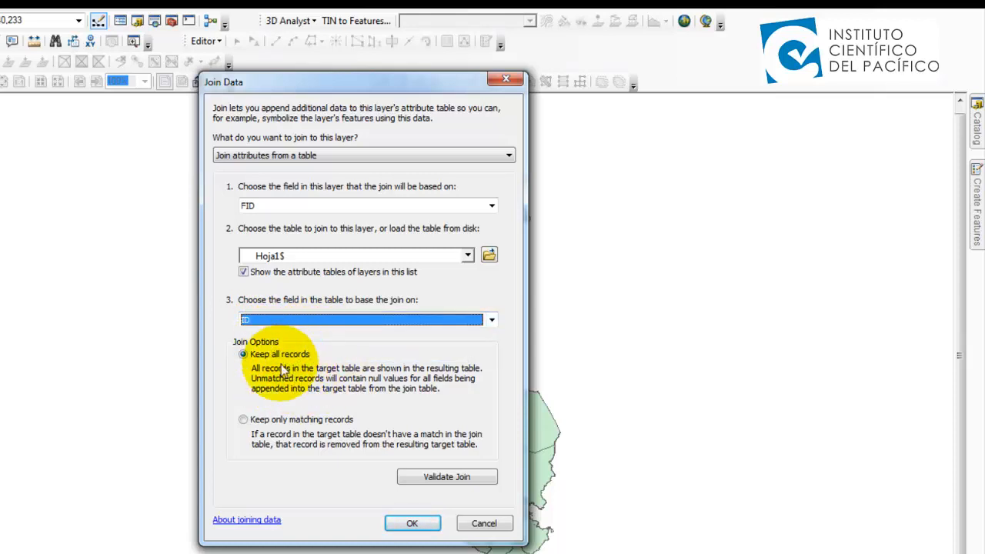
# - Validate the join and apply it to DEPARTAMENTOS, keeping all records
pyautogui.click(484, 479)
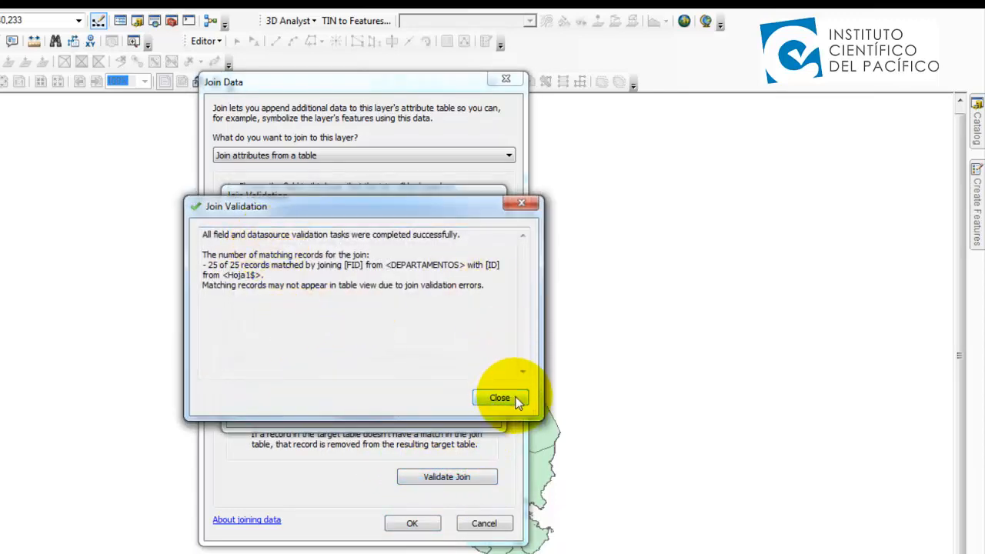
pyautogui.click(515, 399)
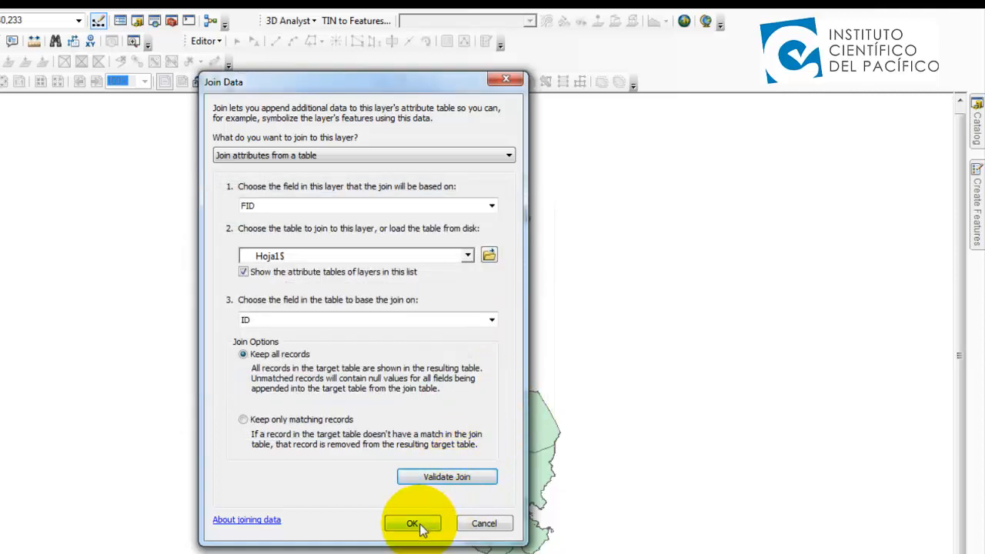
pyautogui.click(416, 524)
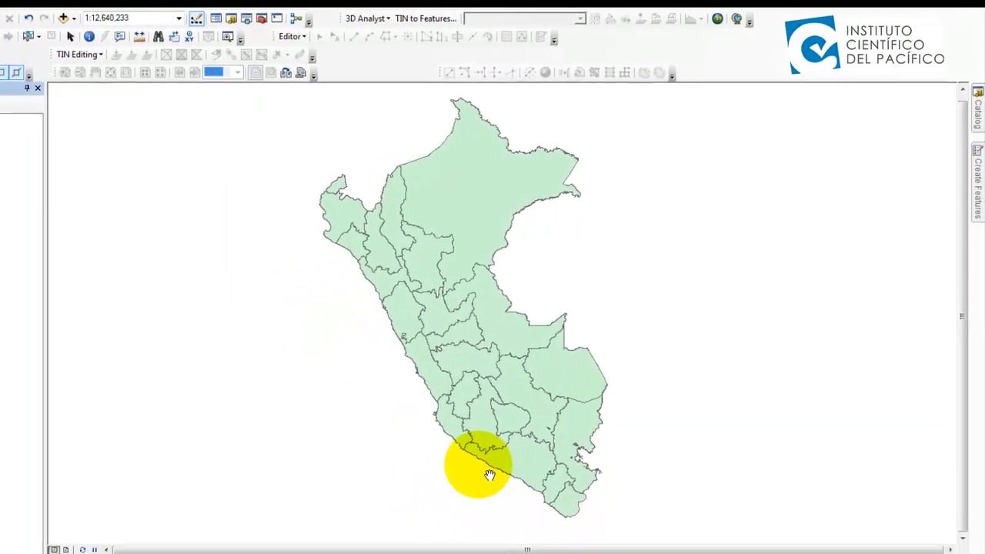
# - Open the DEPARTAMENTOS attribute table and examine the joined ID, Departamento, POB1993 and POB fields
pyautogui.rightClick(95, 125)
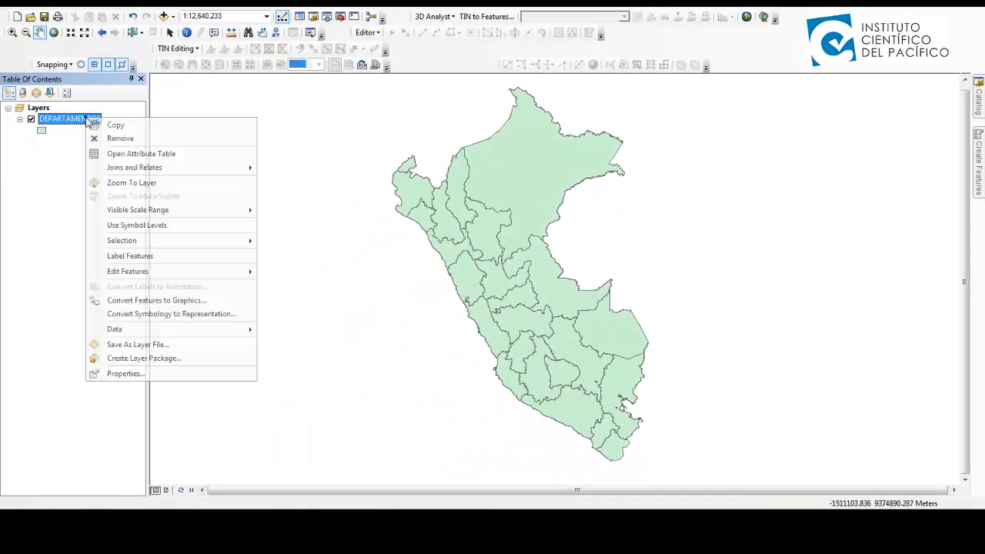
pyautogui.click(115, 153)
pyautogui.moveTo(286, 338); pyautogui.dragTo(506, 342)
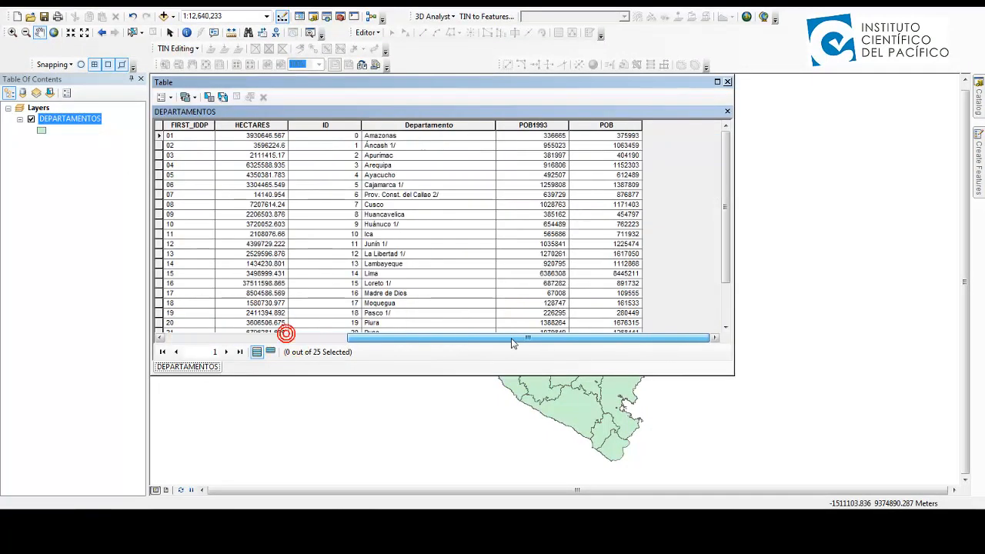
pyautogui.click(533, 124)
pyautogui.click(325, 124)
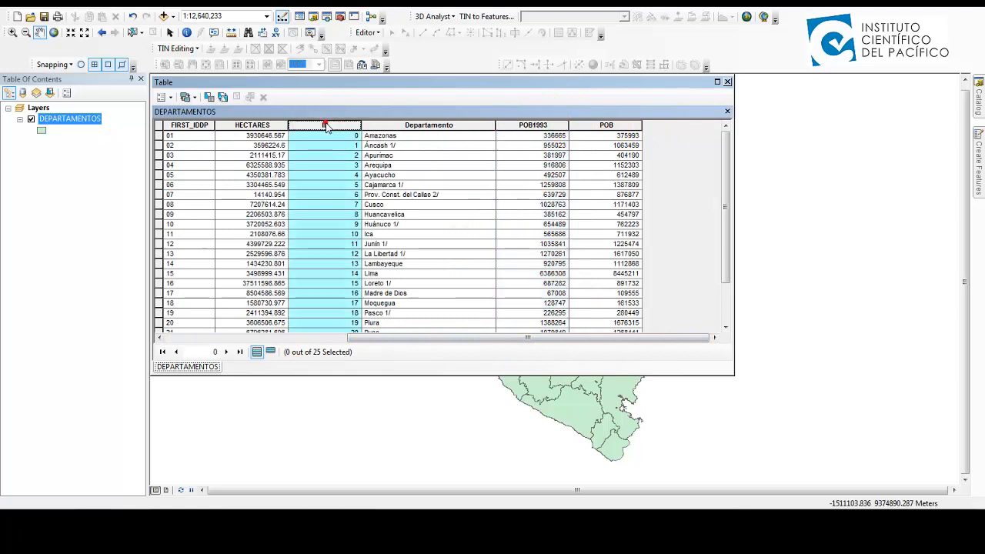
pyautogui.click(427, 124)
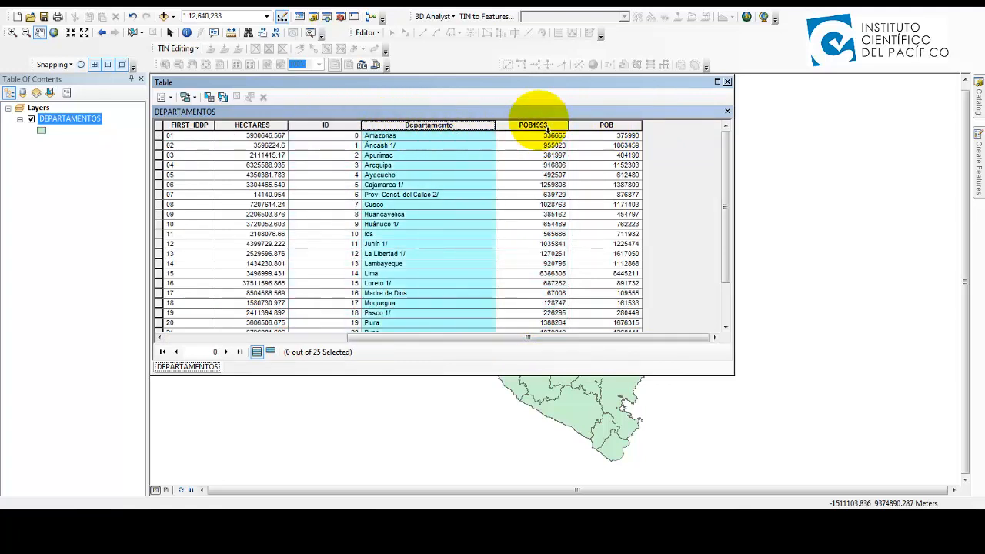
pyautogui.click(554, 127)
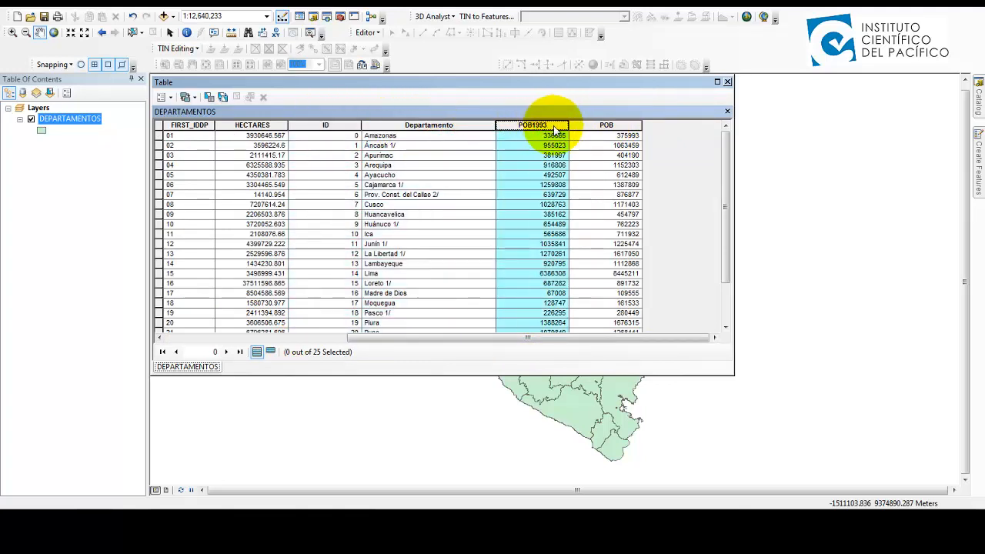
pyautogui.click(601, 129)
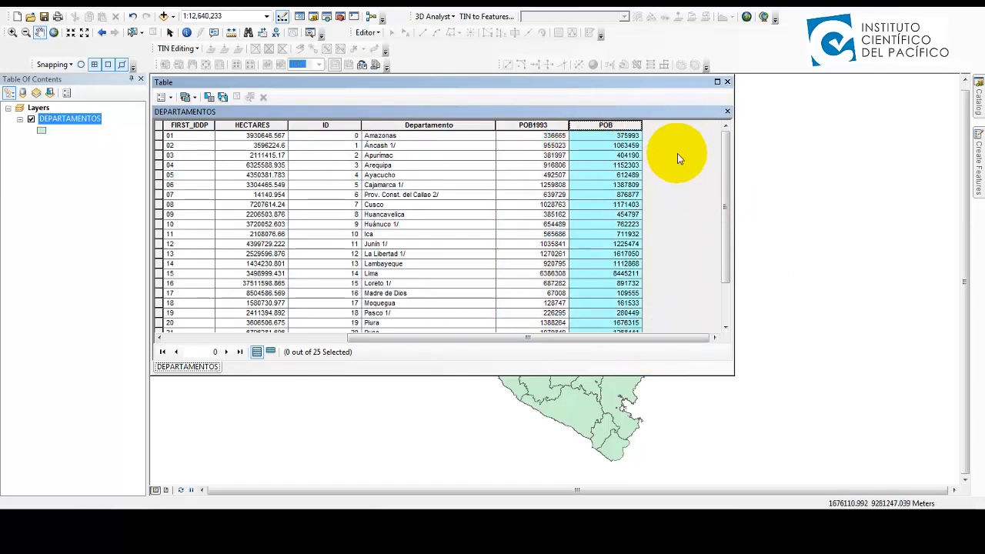
pyautogui.click(626, 136)
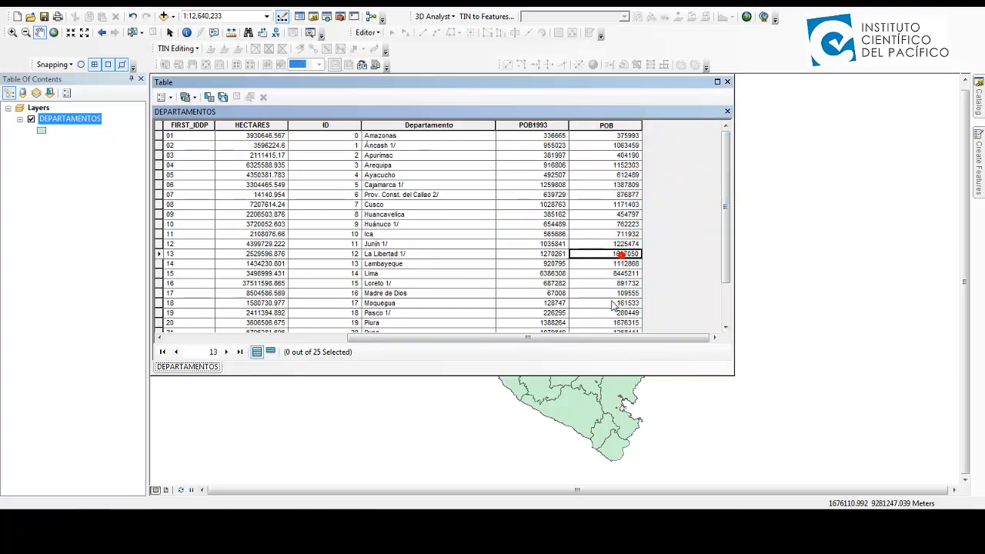
# - Compare the layer's FID values with the joined ID values from the first record to the last
pyautogui.moveTo(670, 336); pyautogui.dragTo(407, 341)
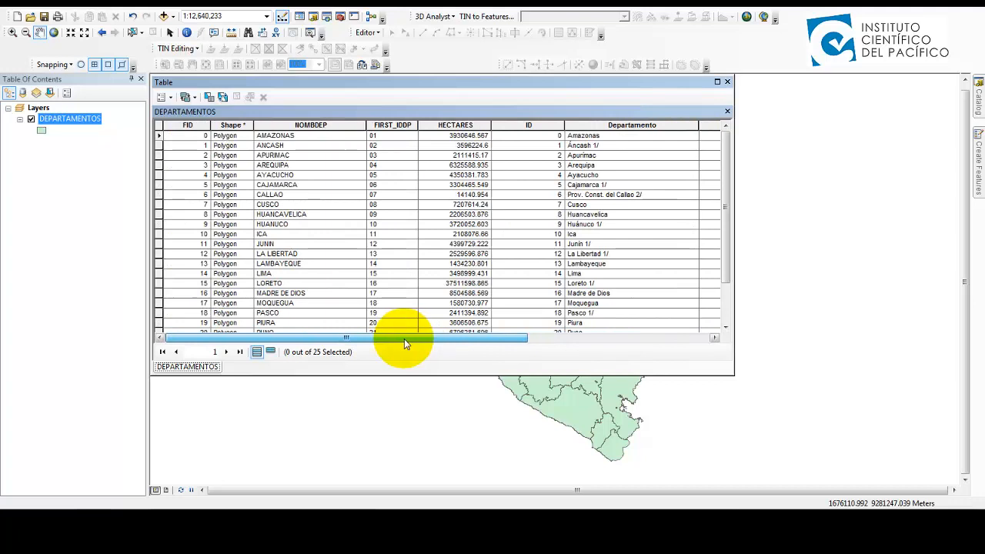
pyautogui.click(187, 124)
pyautogui.click(542, 124)
pyautogui.click(188, 124)
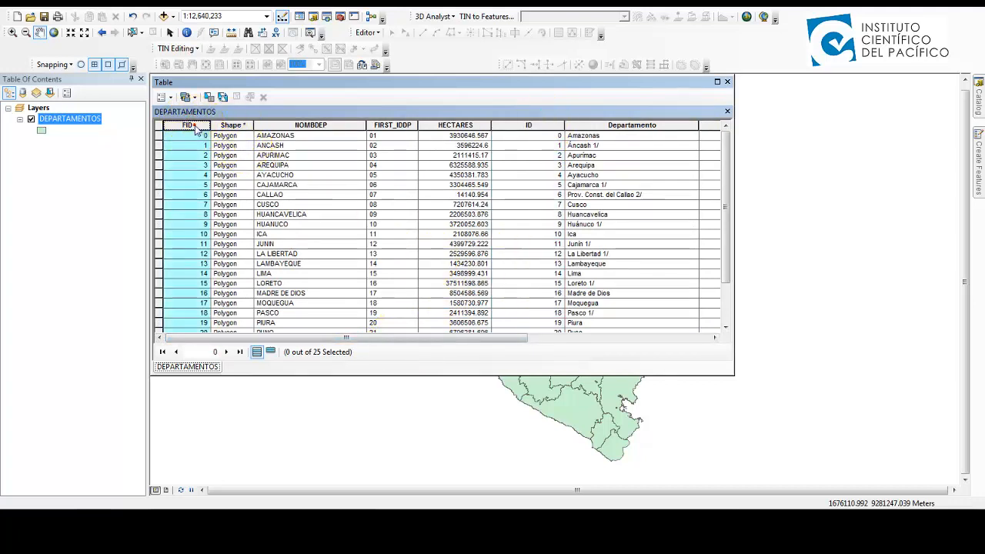
pyautogui.click(528, 125)
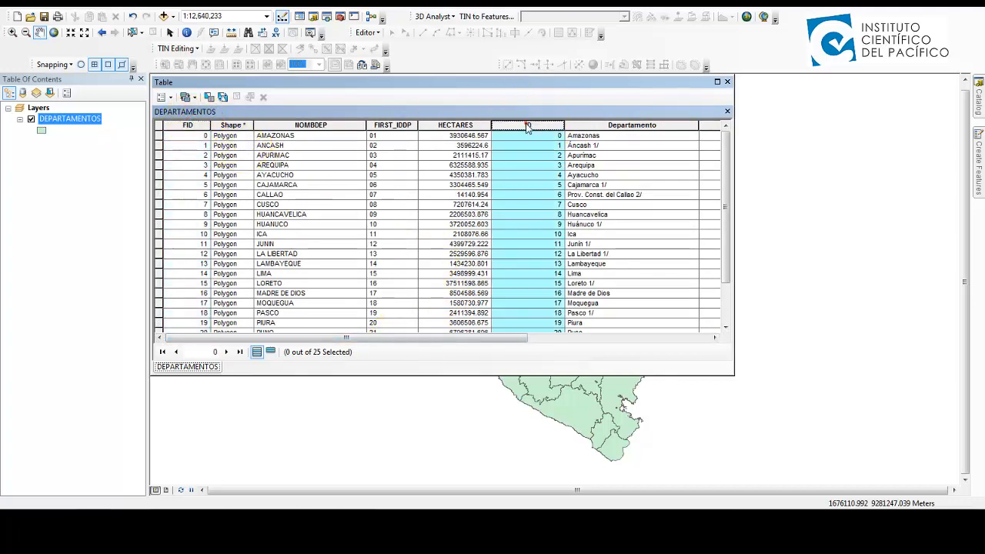
pyautogui.click(186, 135)
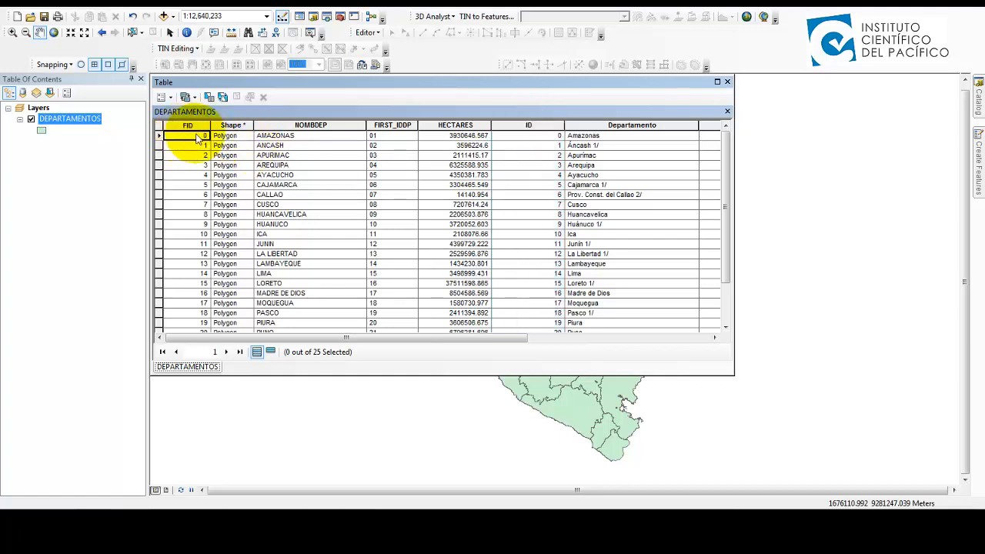
pyautogui.click(539, 136)
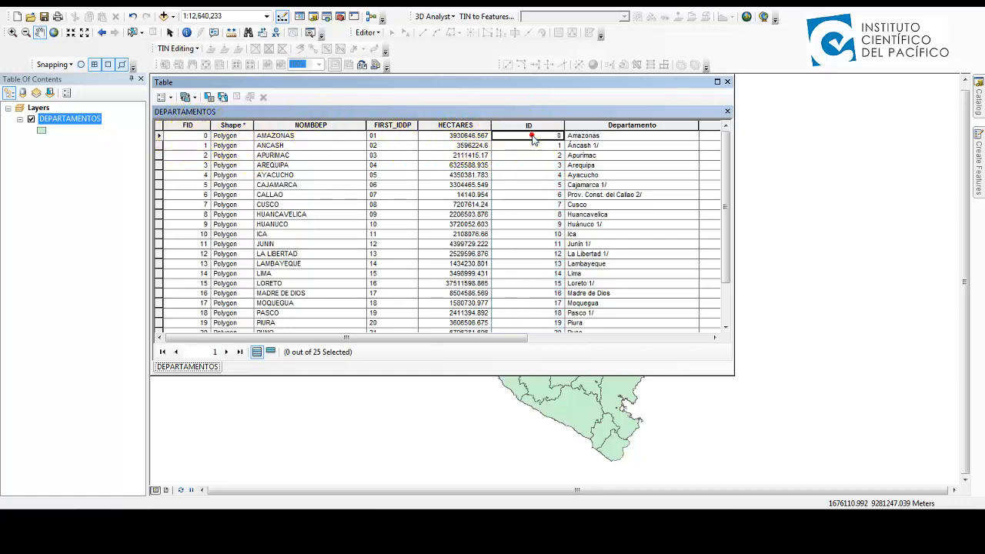
pyautogui.click(556, 145)
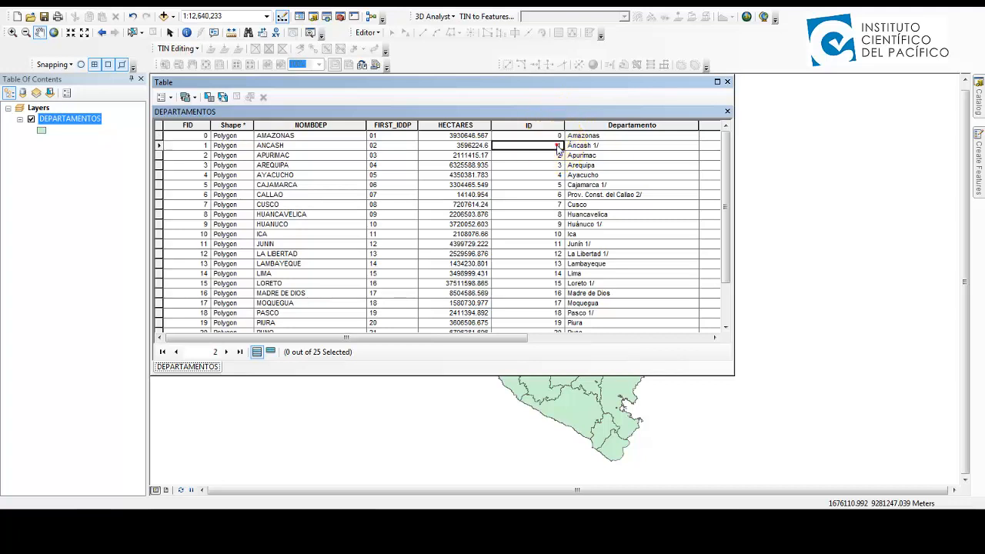
pyautogui.click(193, 263)
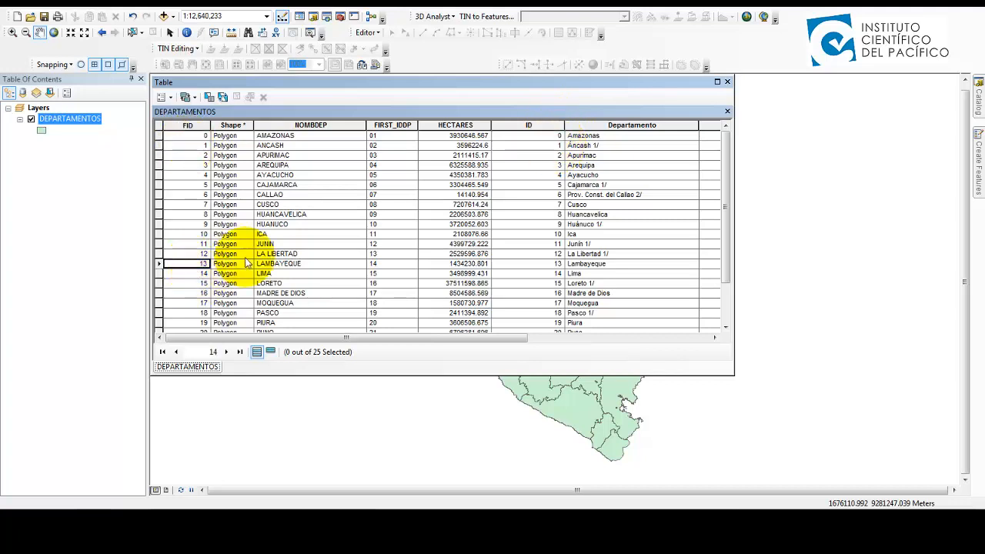
pyautogui.scroll(-2, 552, 269)
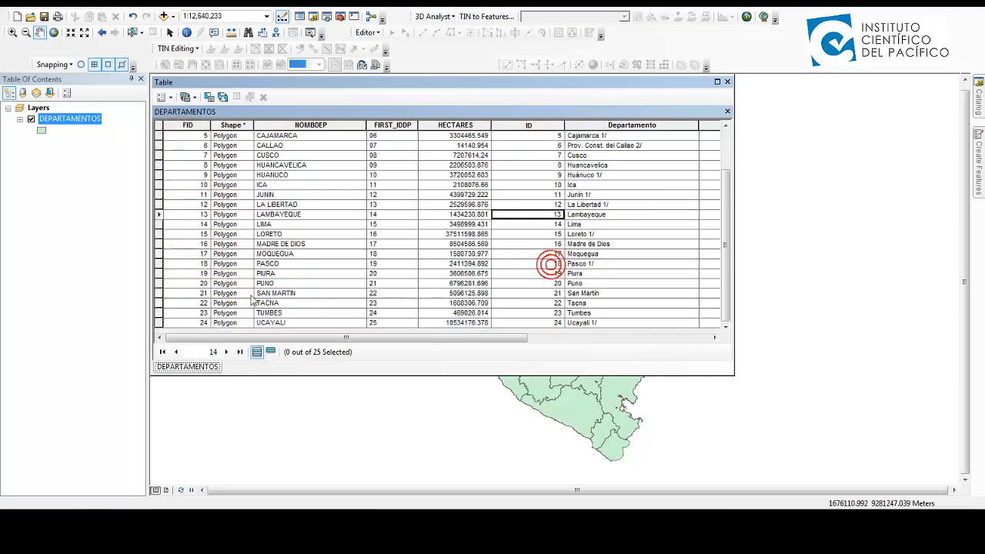
pyautogui.click(192, 322)
pyautogui.scroll(2, 577, 317)
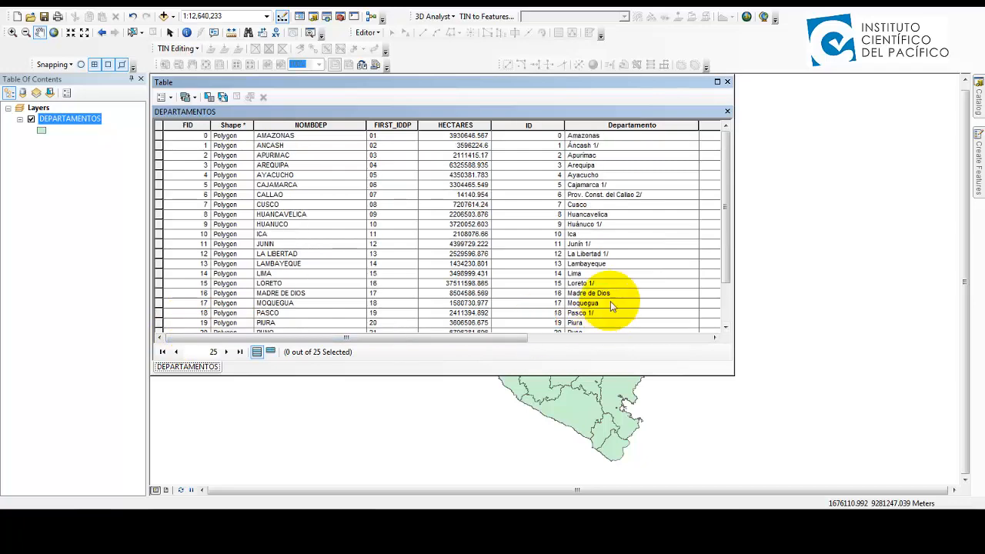
pyautogui.click(586, 146)
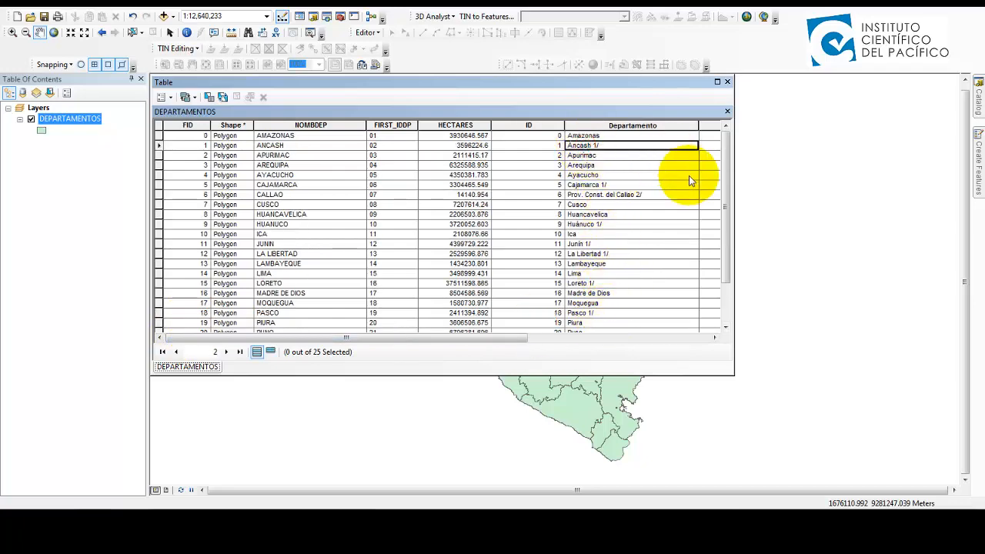
# - Review the joined table across all its fields and down its records once more
pyautogui.click(524, 337)
pyautogui.click(353, 135)
pyautogui.moveTo(548, 339); pyautogui.dragTo(318, 324)
pyautogui.click(199, 137)
pyautogui.click(204, 185)
pyautogui.scroll(-2, 206, 231)
pyautogui.moveTo(316, 340); pyautogui.dragTo(241, 327)
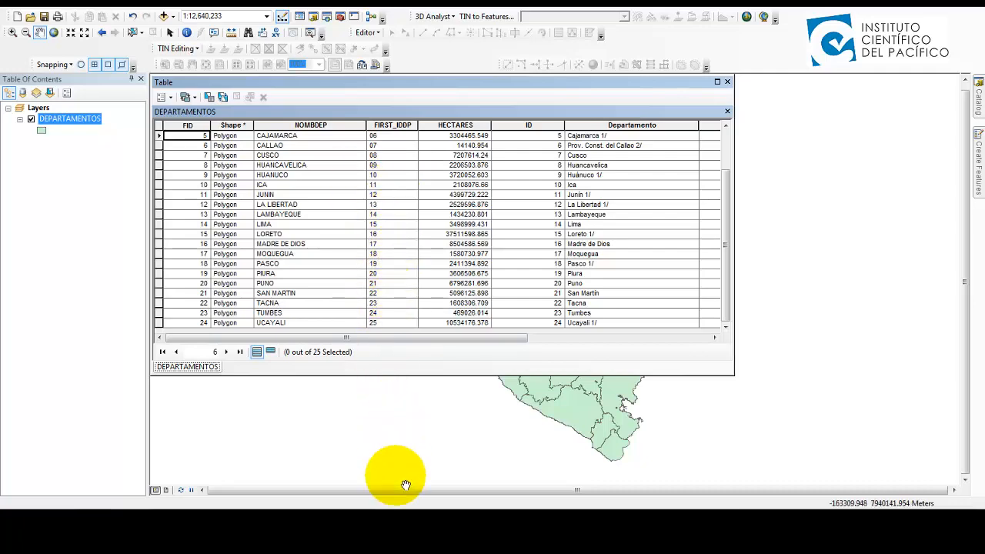
pyautogui.moveTo(512, 337); pyautogui.dragTo(479, 334)
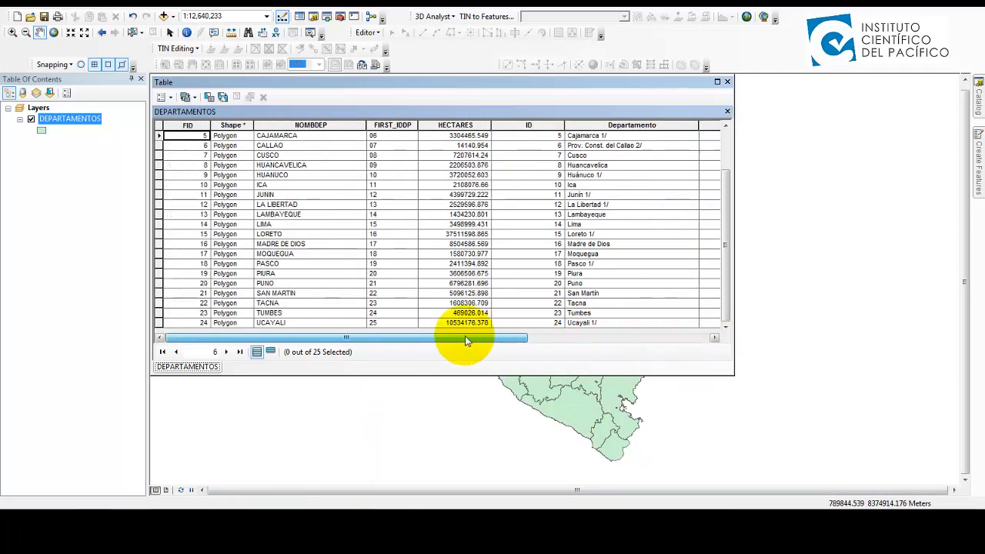
pyautogui.click(362, 506)
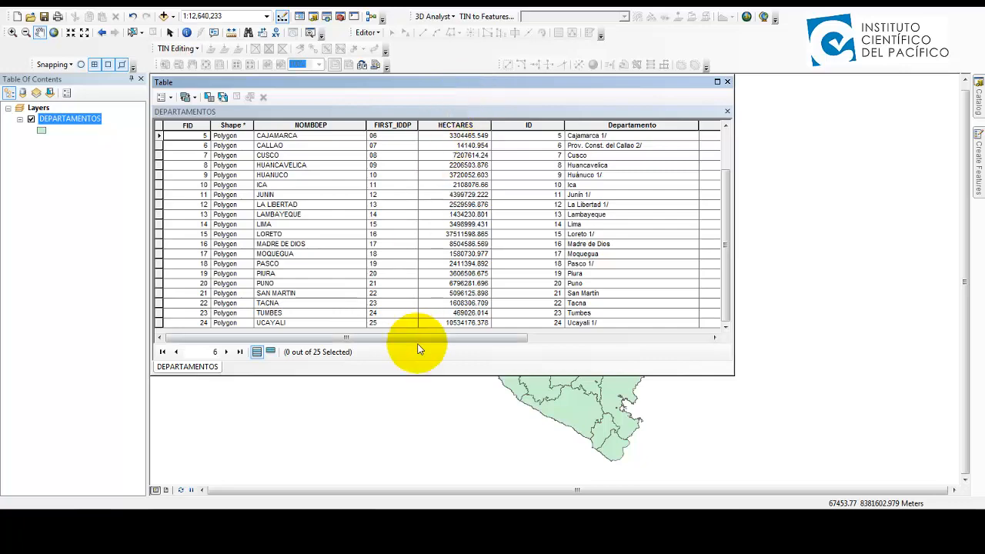
pyautogui.moveTo(452, 339); pyautogui.dragTo(334, 346)
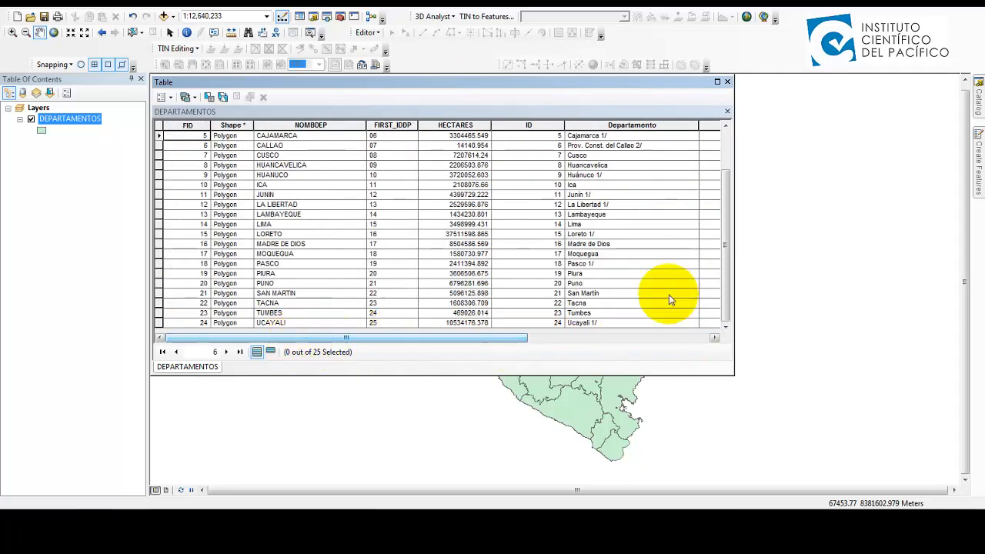
pyautogui.moveTo(725, 206); pyautogui.dragTo(573, 207)
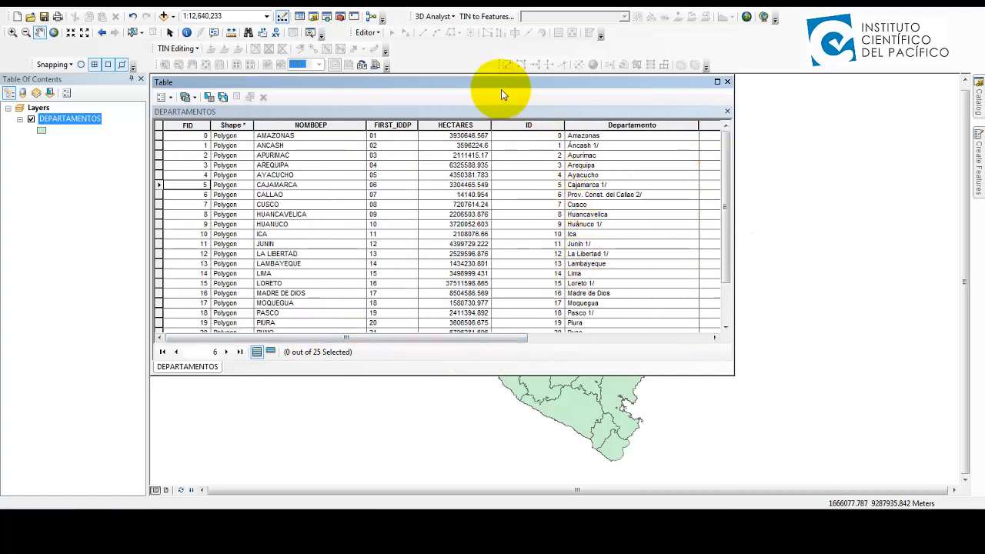